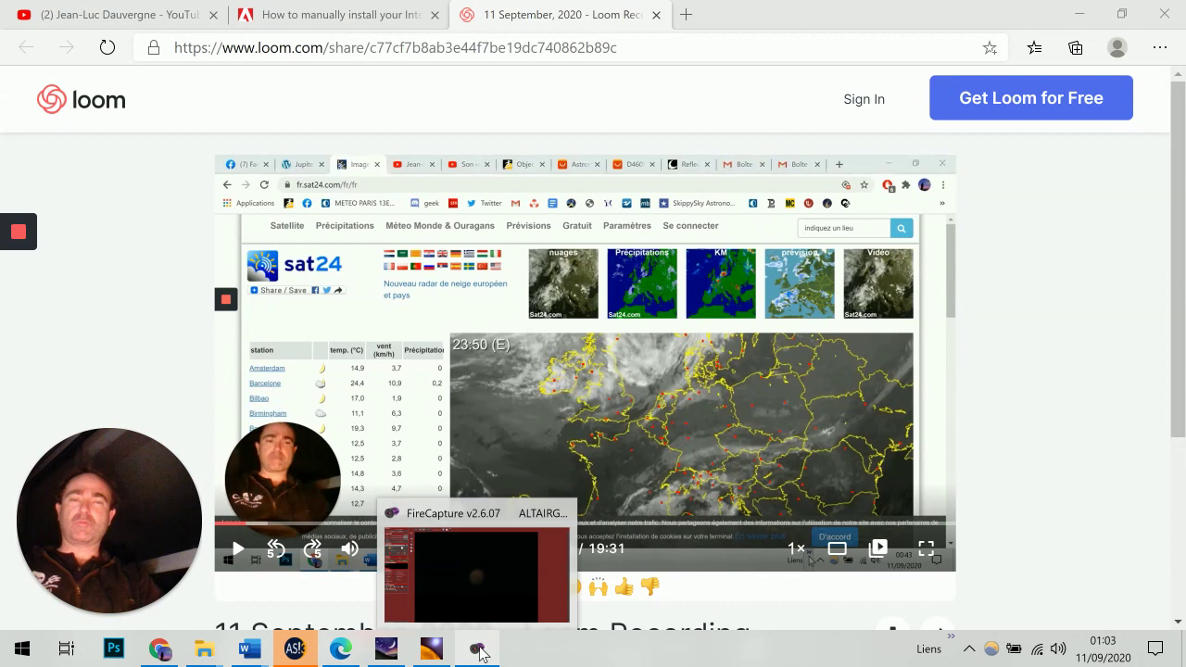
Step: Switch to FireCapture and open the Disposition page of its settings
click(481, 653)
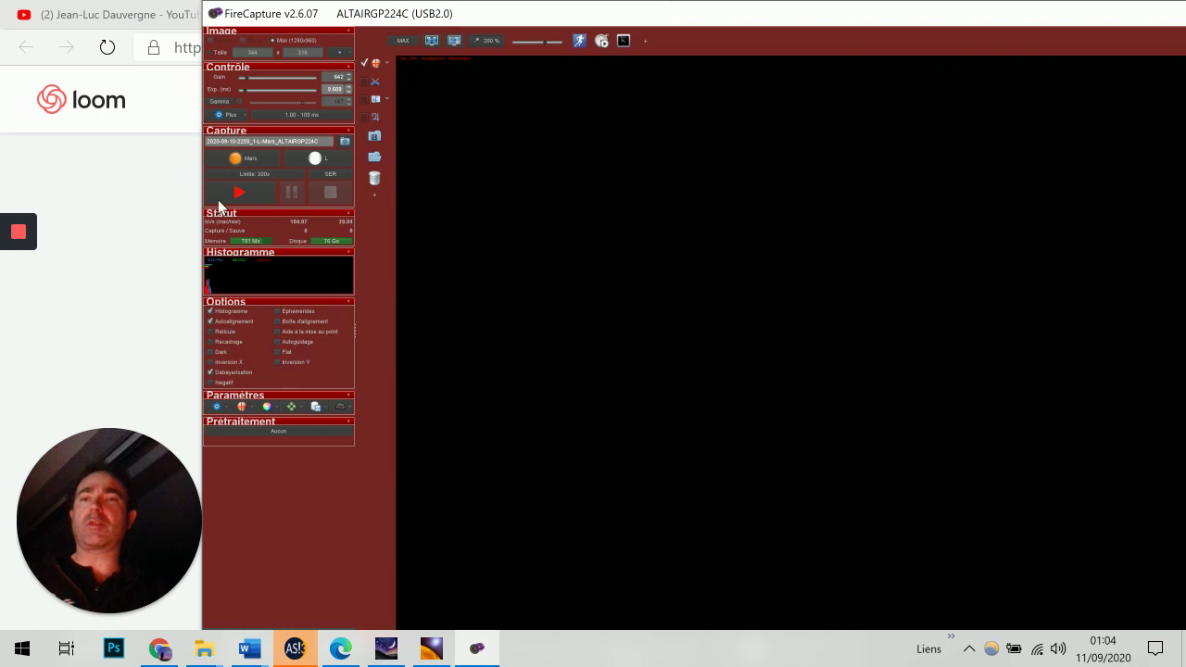
click(218, 408)
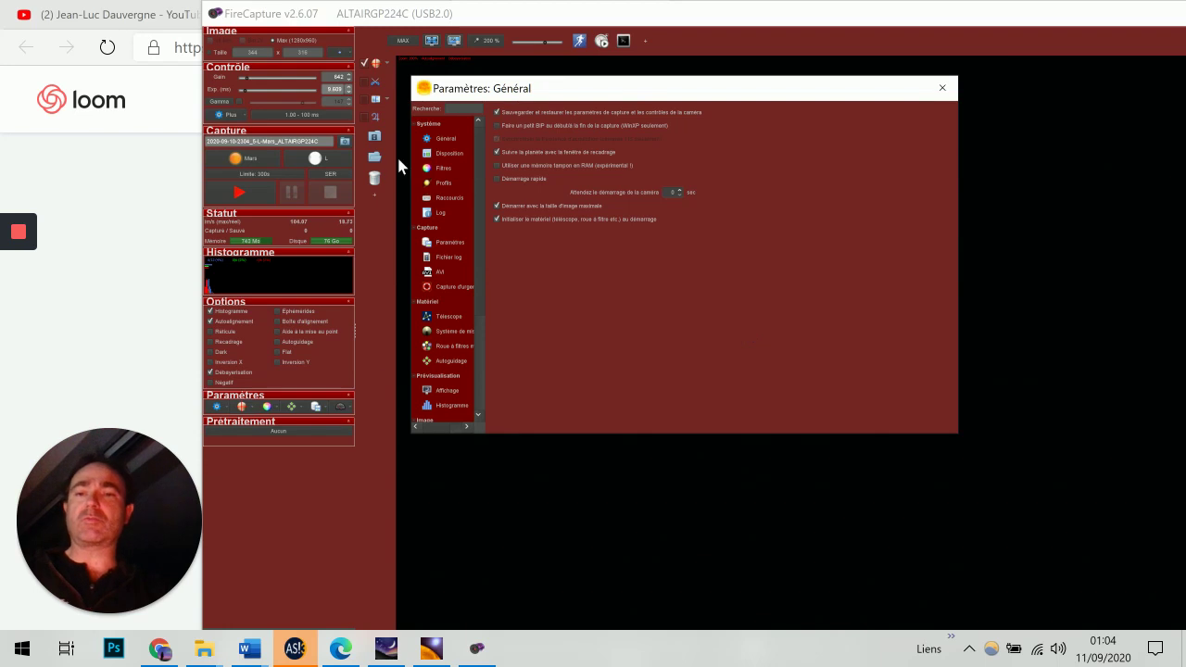
click(450, 154)
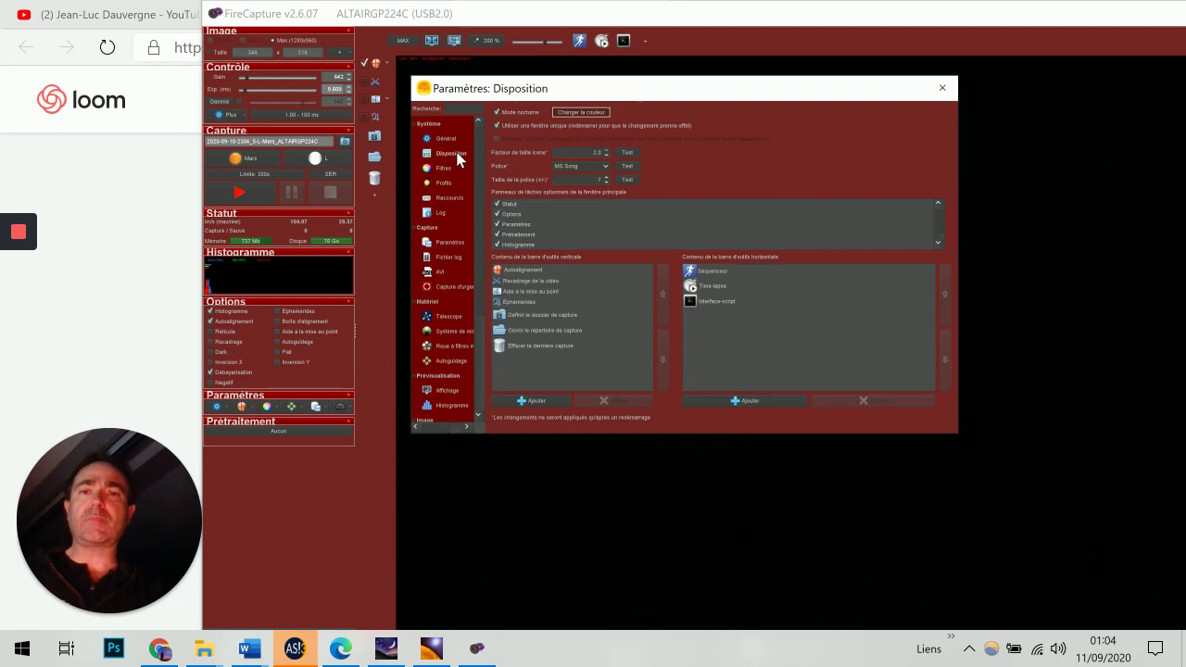
Step: Turn night mode off and back on, and look through the optional task panels of the main window
click(498, 112)
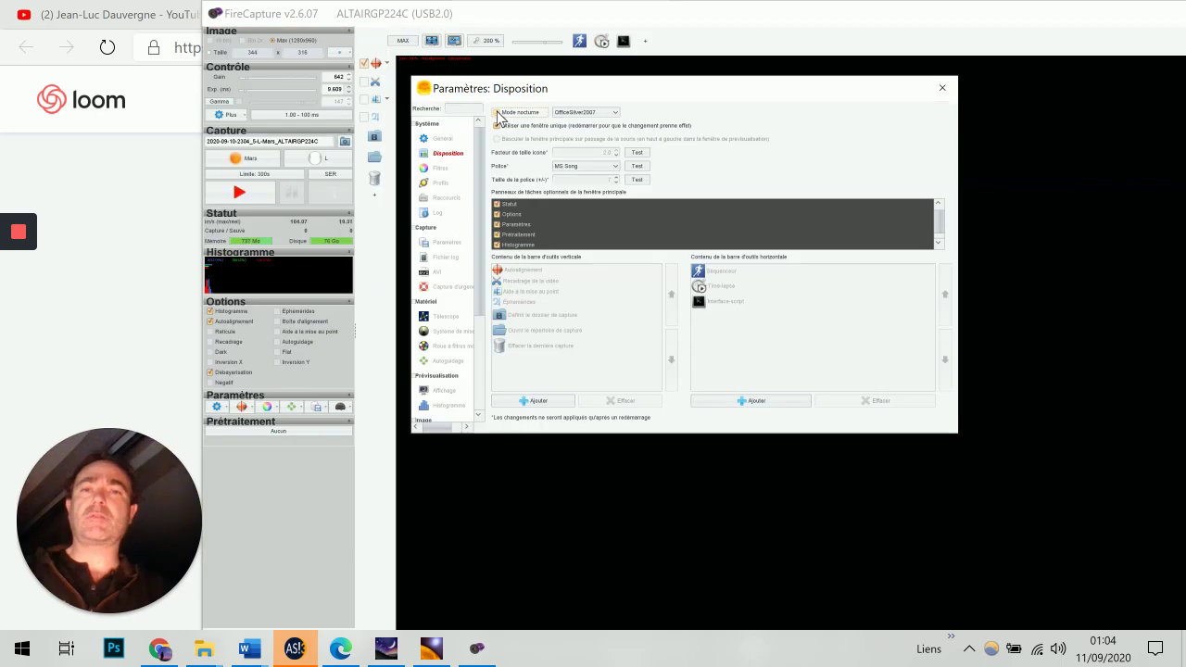
click(499, 112)
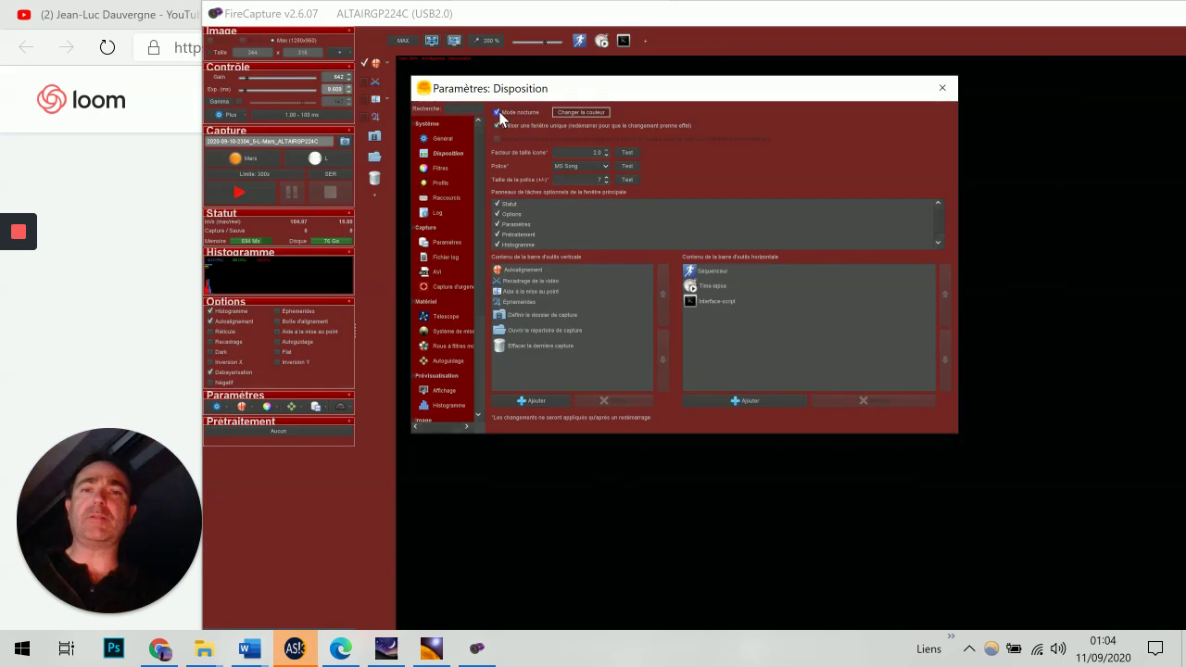
click(601, 154)
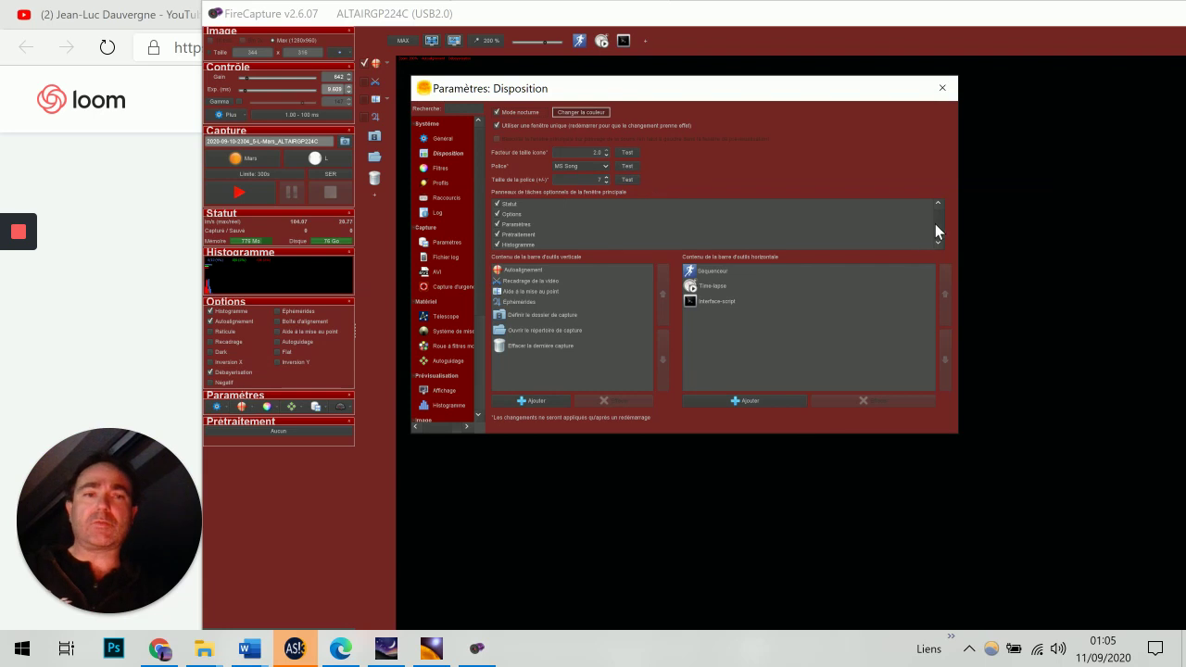
scroll(939, 222, down, 1)
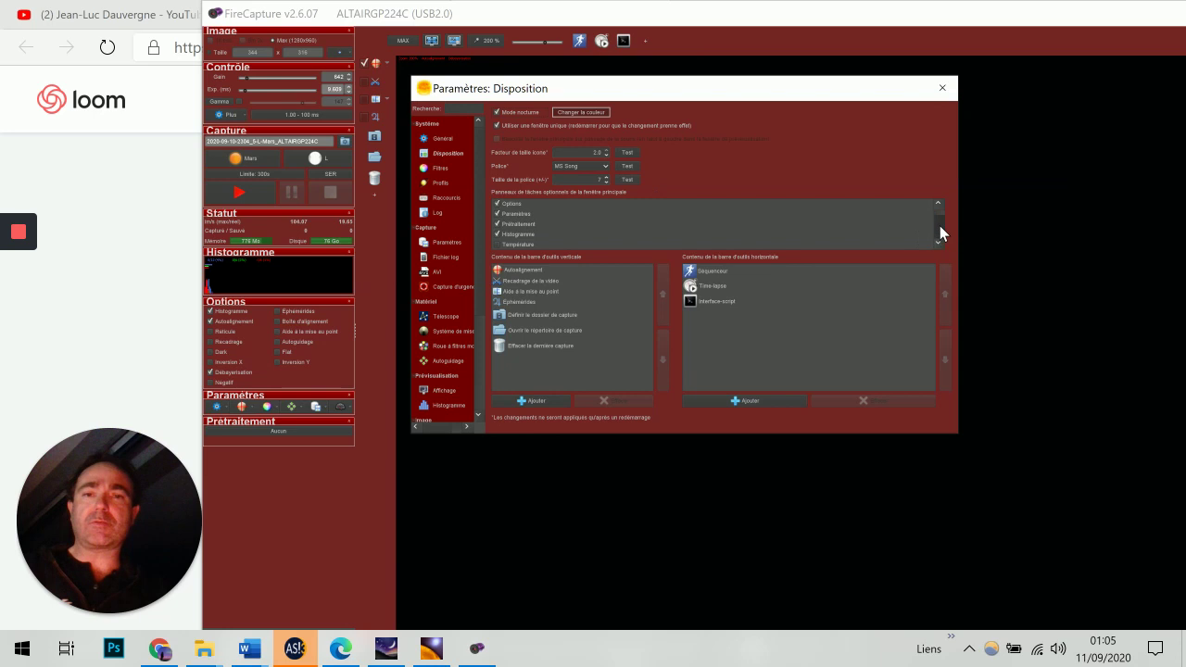
scroll(940, 226, up, 1)
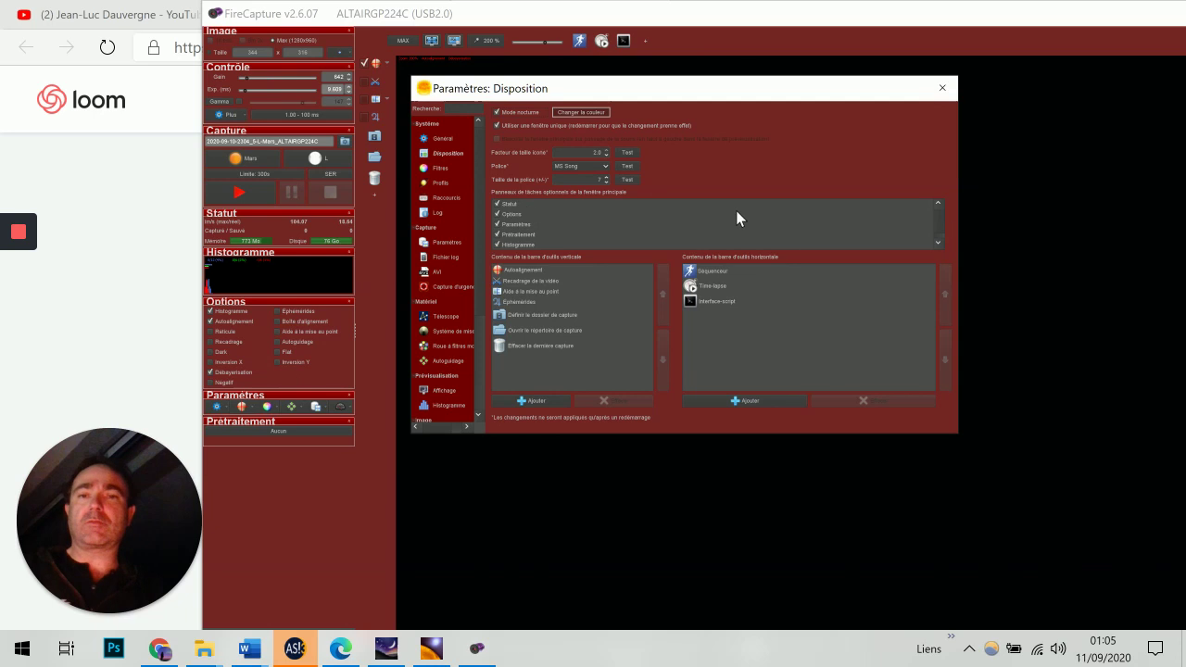
scroll(939, 228, down, 1)
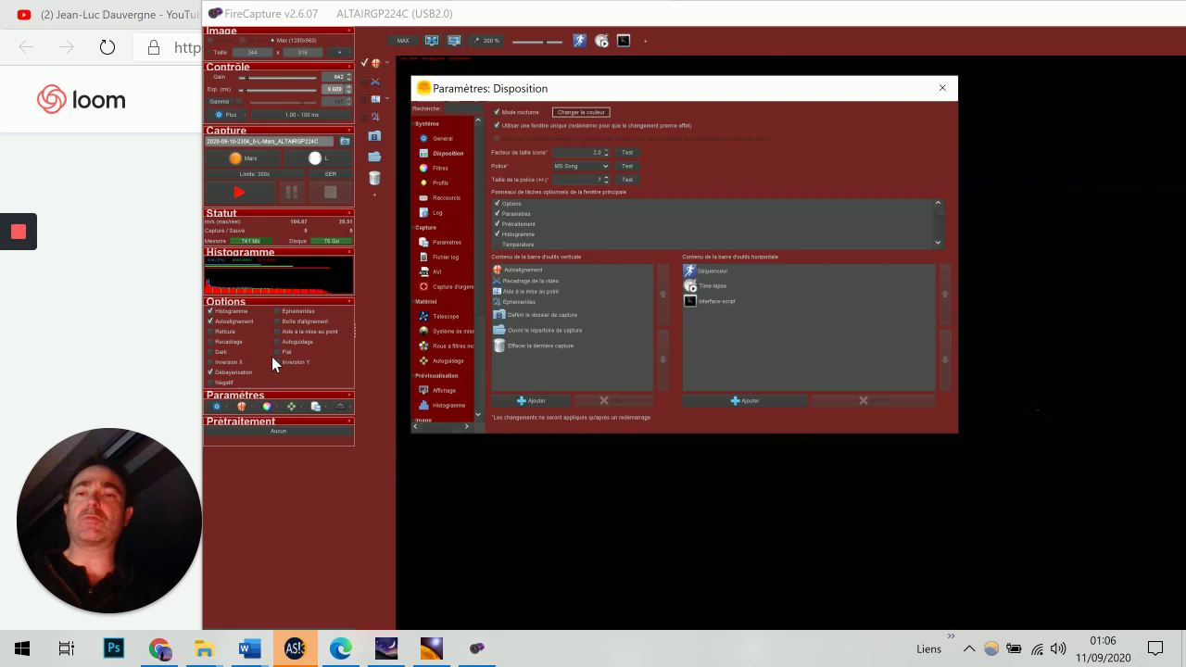
Step: Add a new filter named IR742 to the list of available filters
click(441, 170)
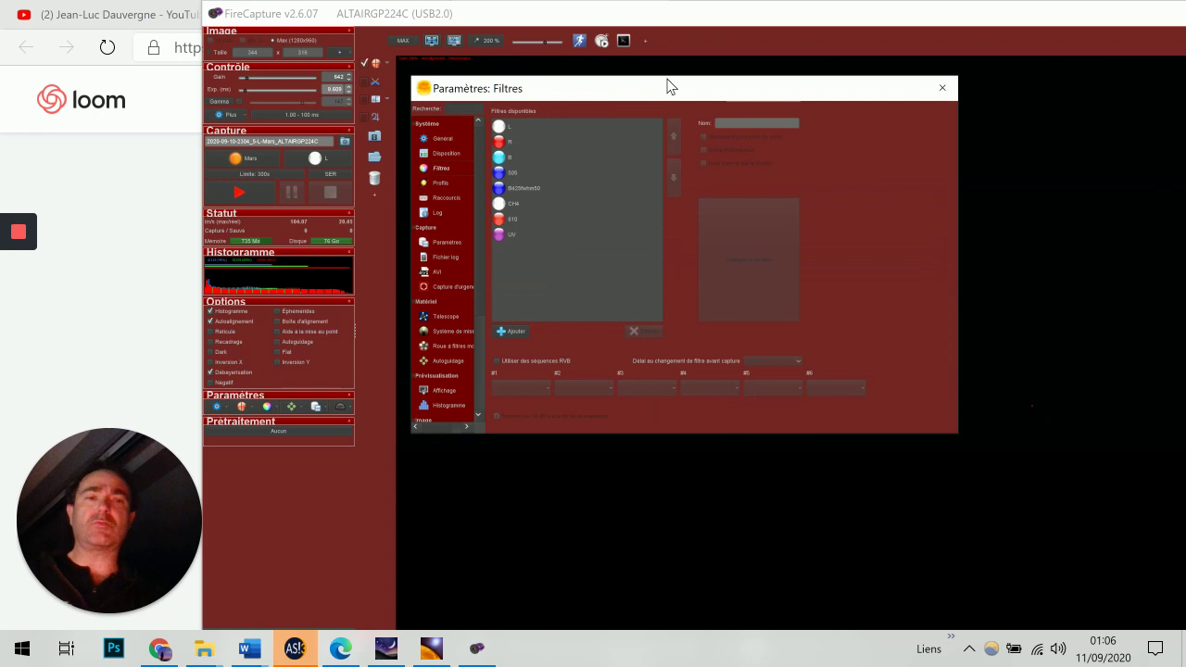
drag(667, 90, 575, 63)
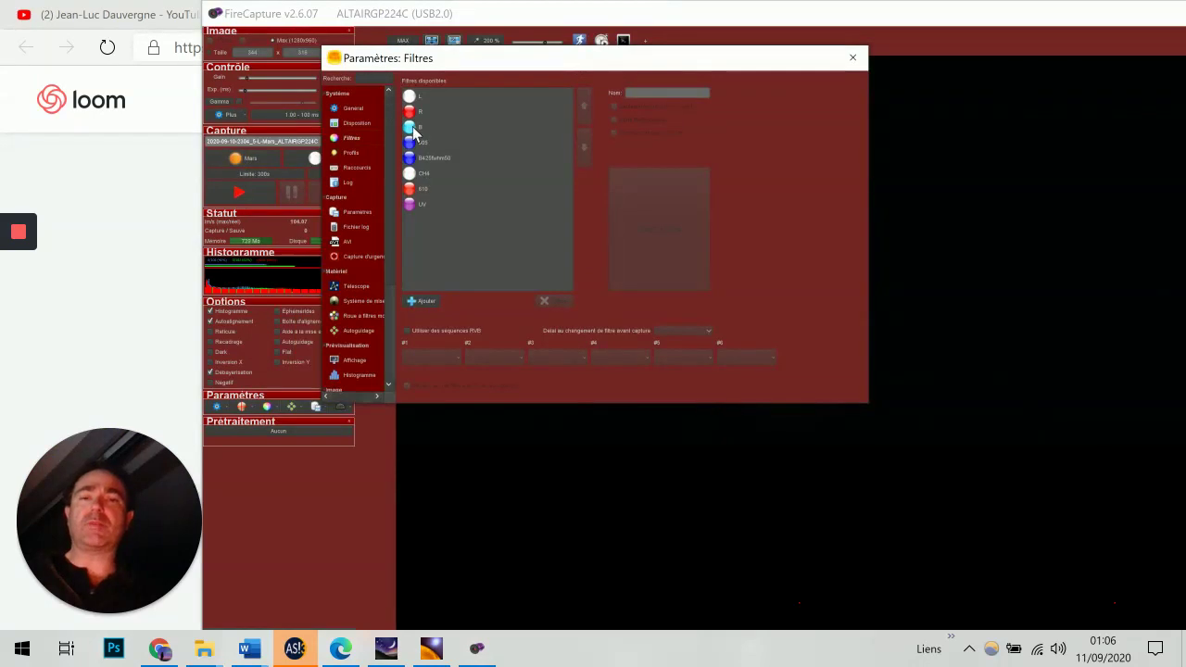
click(419, 304)
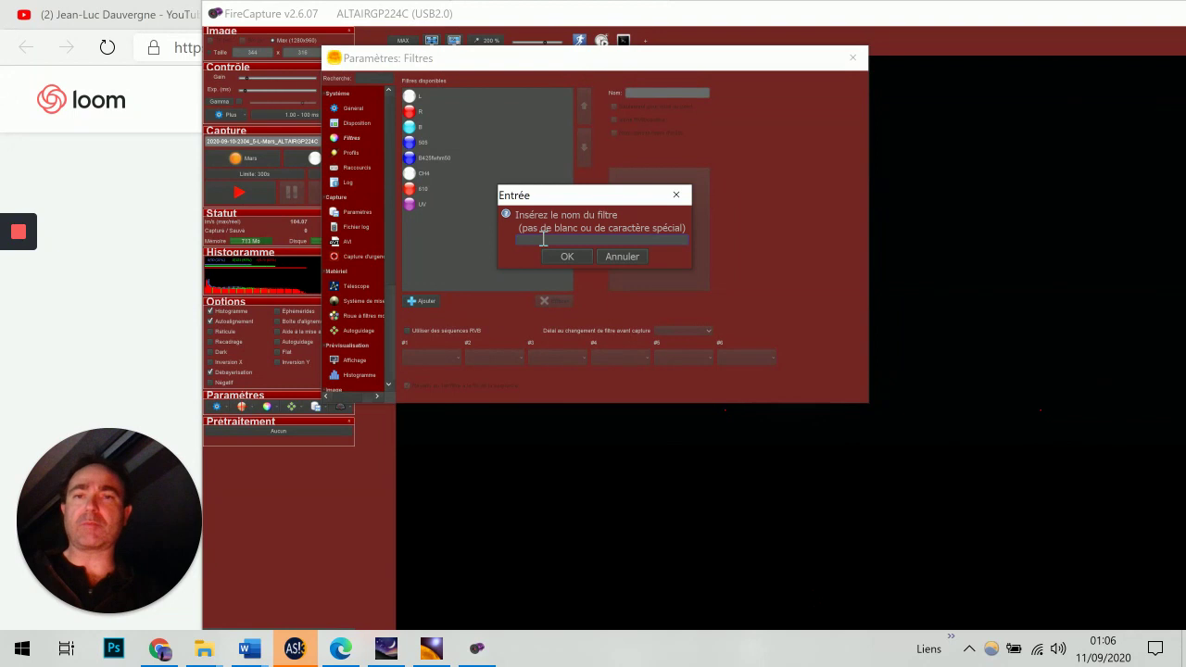
text(IR742)
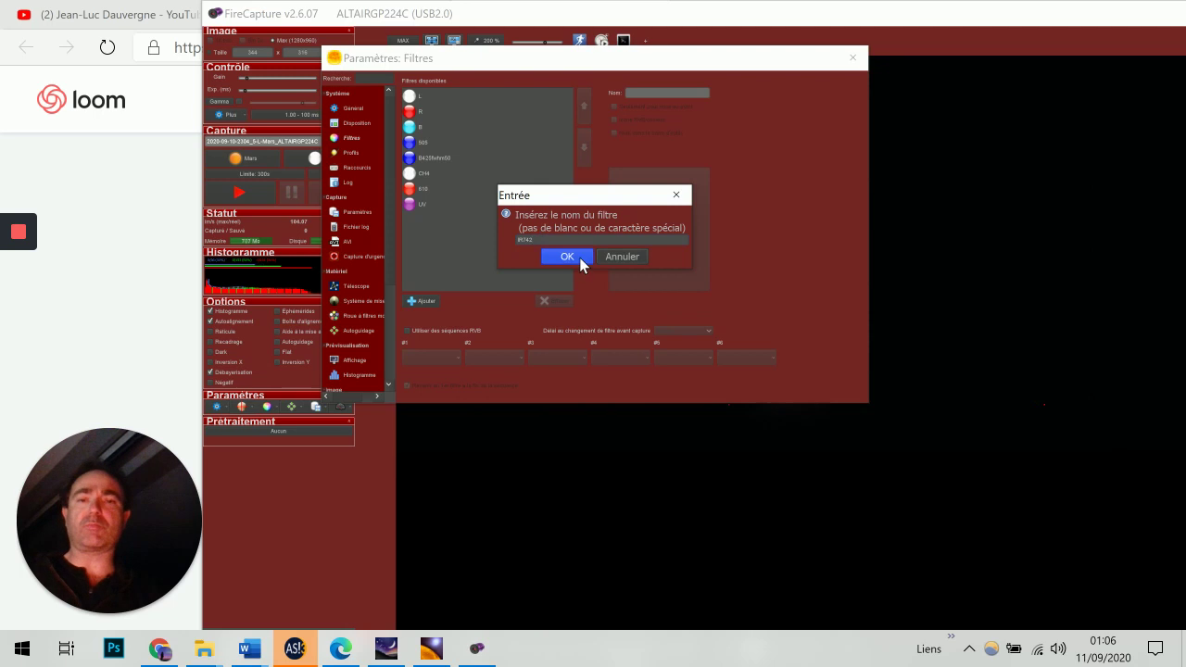
click(567, 257)
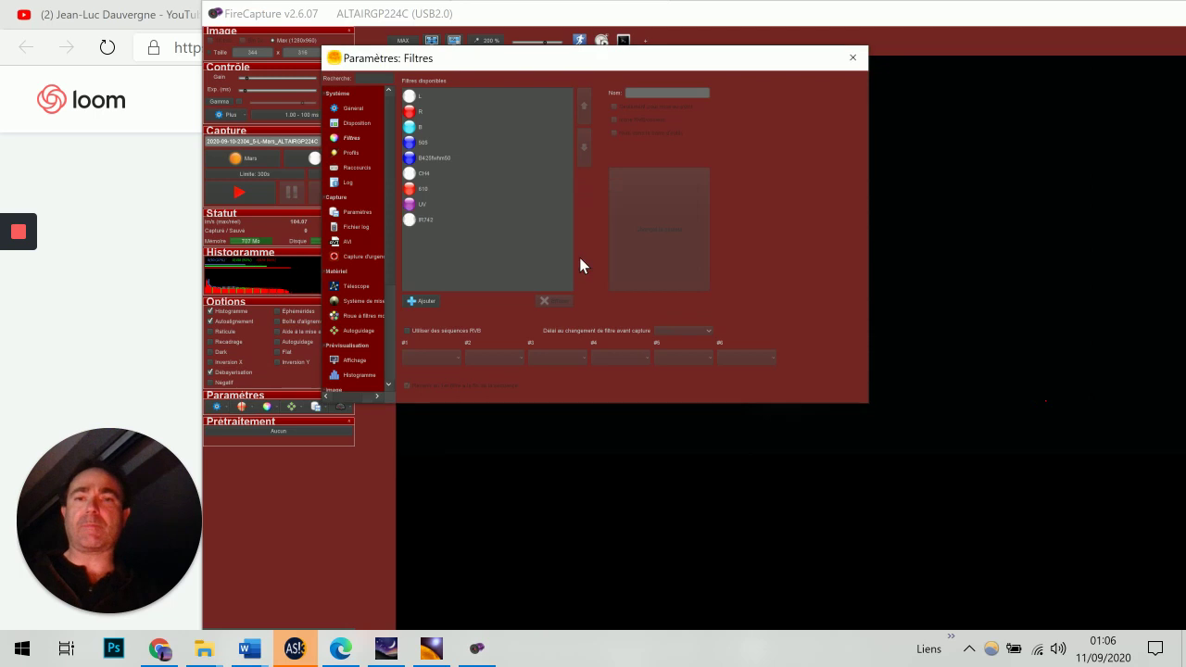
Step: Set the colour of the IR742 filter to orange
click(413, 219)
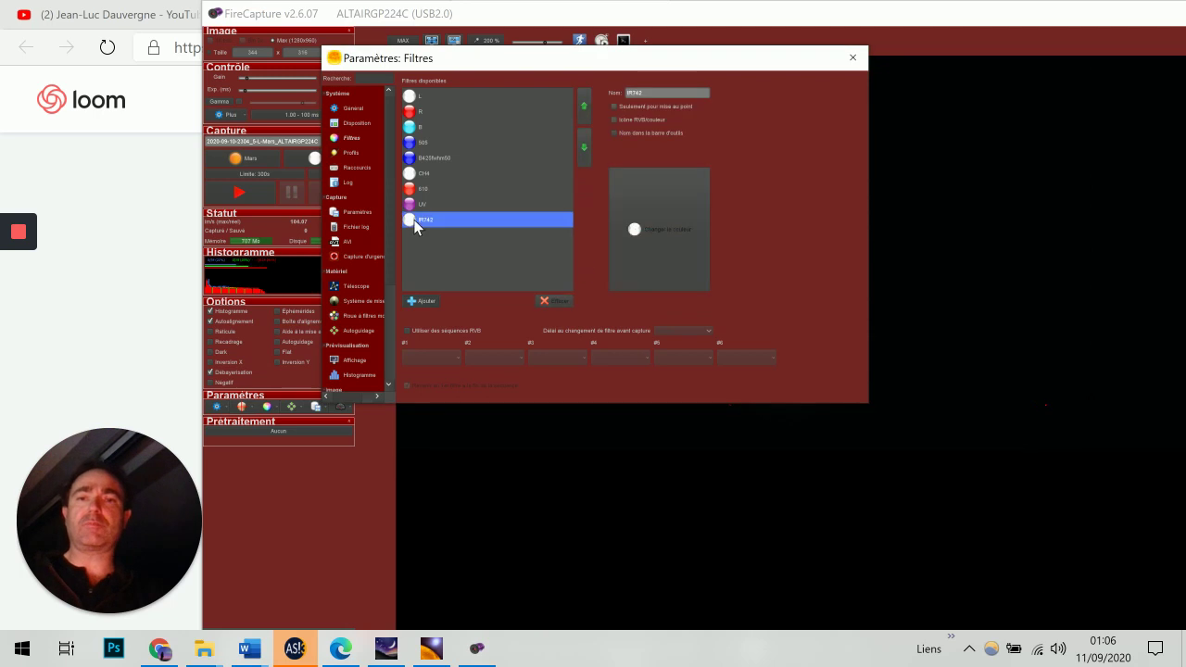
click(638, 231)
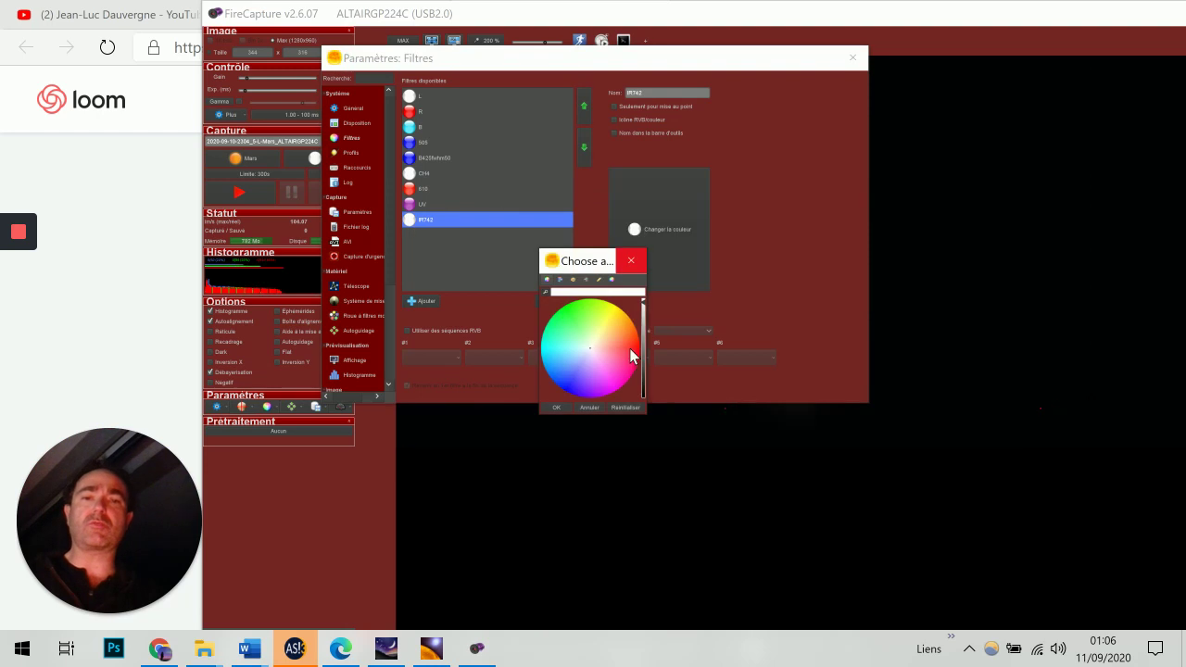
drag(630, 349, 632, 324)
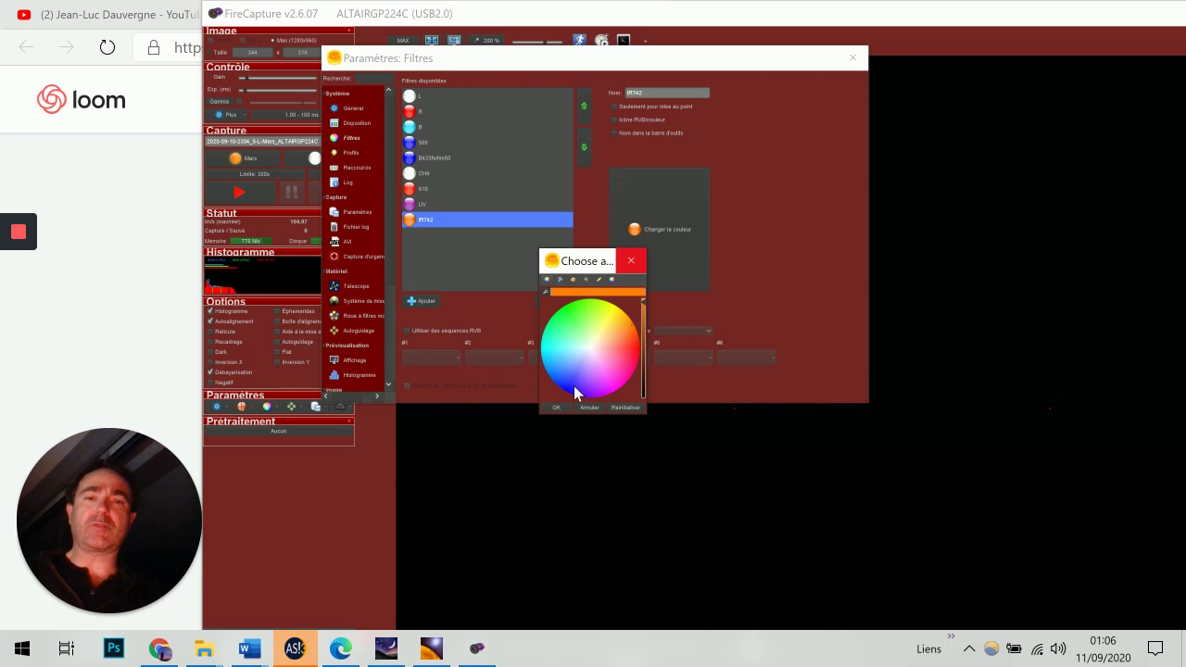
click(557, 408)
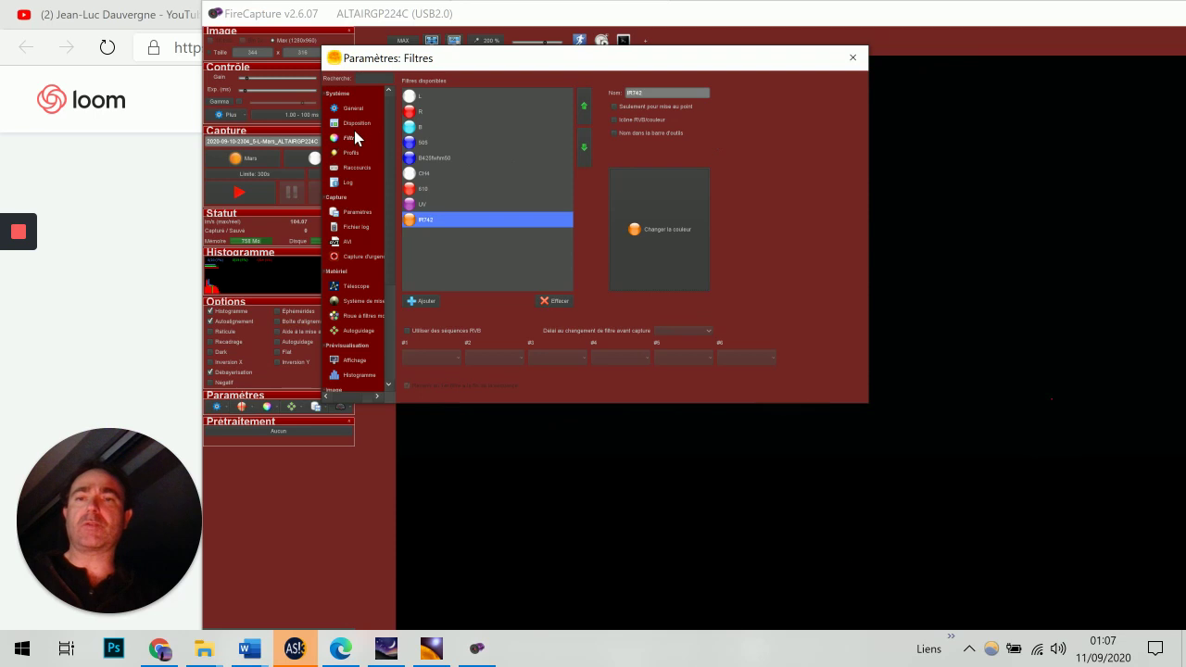
Step: Move the settings window clear of the main control panels and open the Profils settings
click(351, 153)
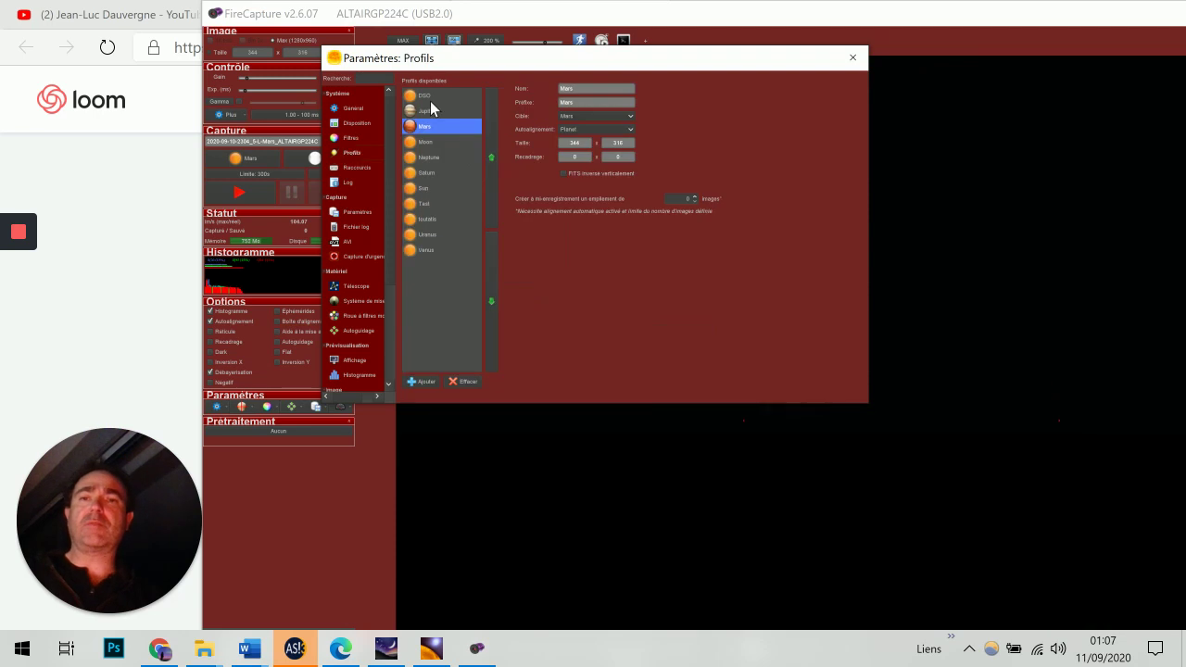
click(349, 137)
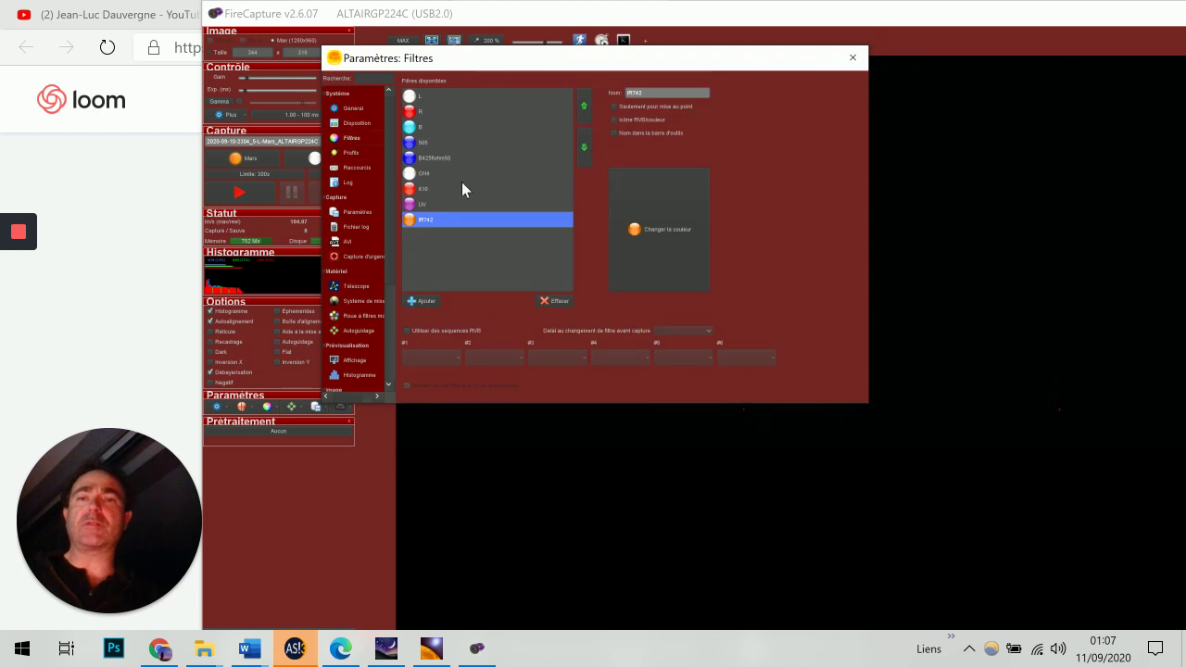
drag(416, 52, 670, 87)
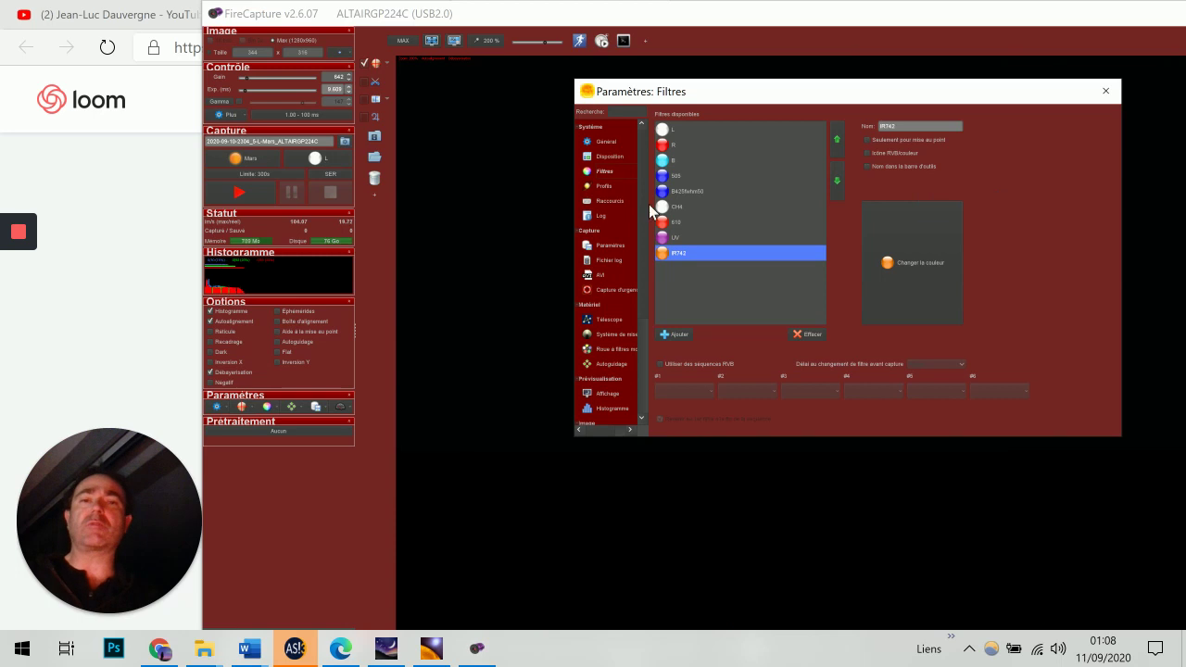
click(603, 186)
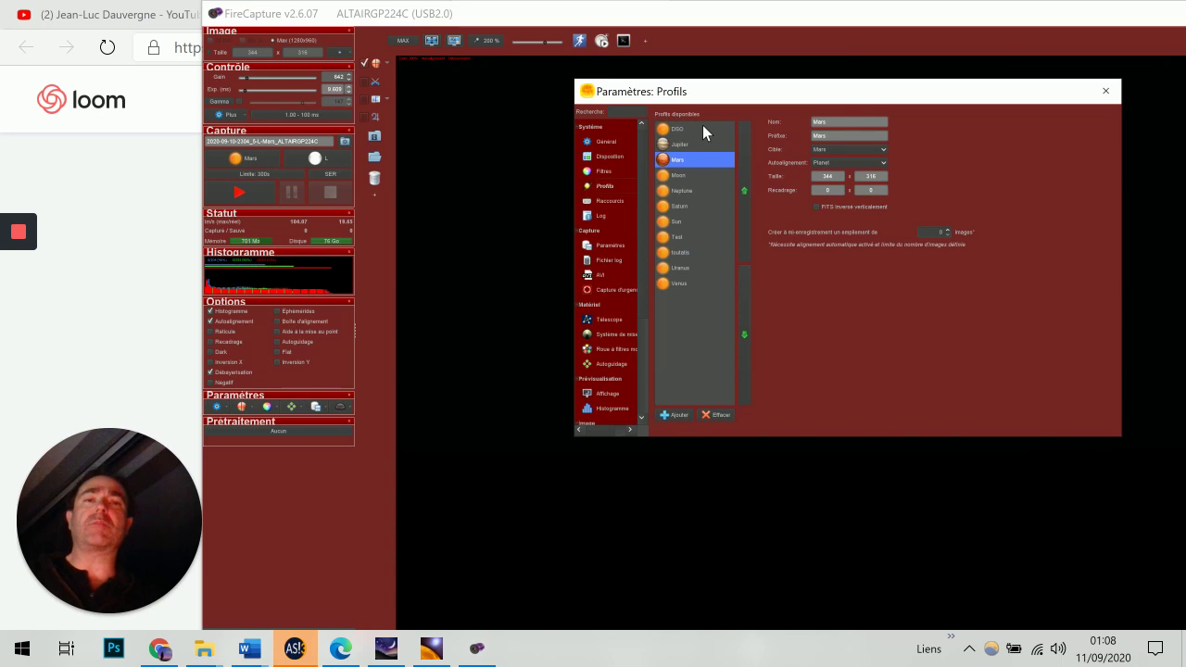
click(673, 414)
click(678, 413)
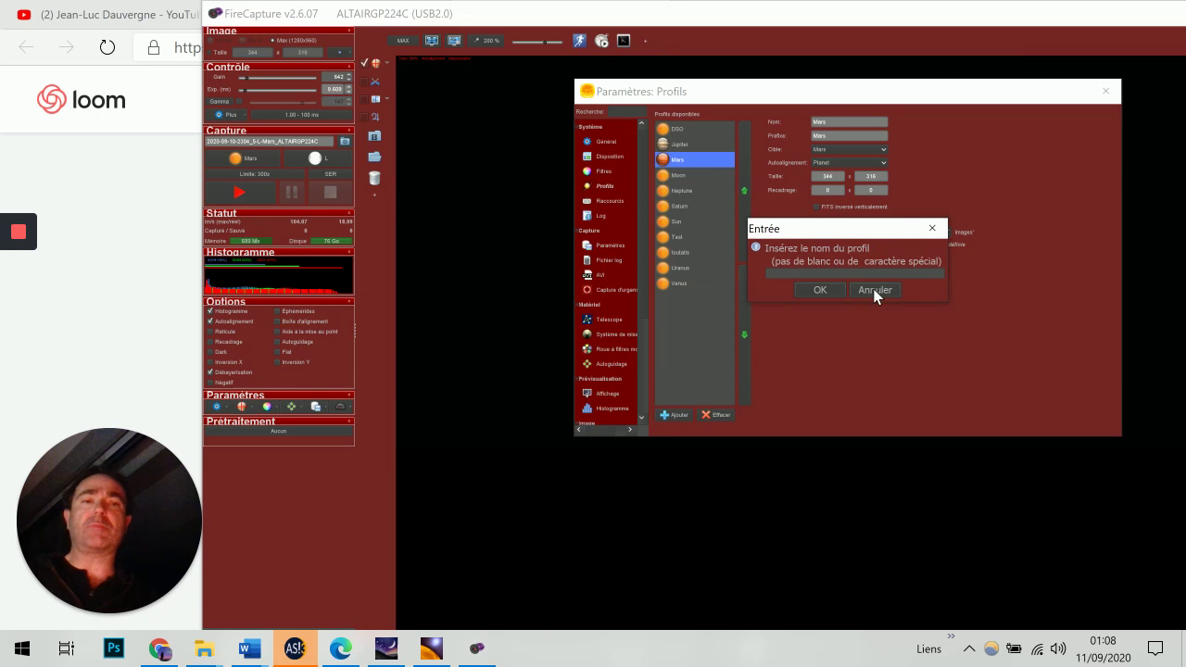
key(Escape)
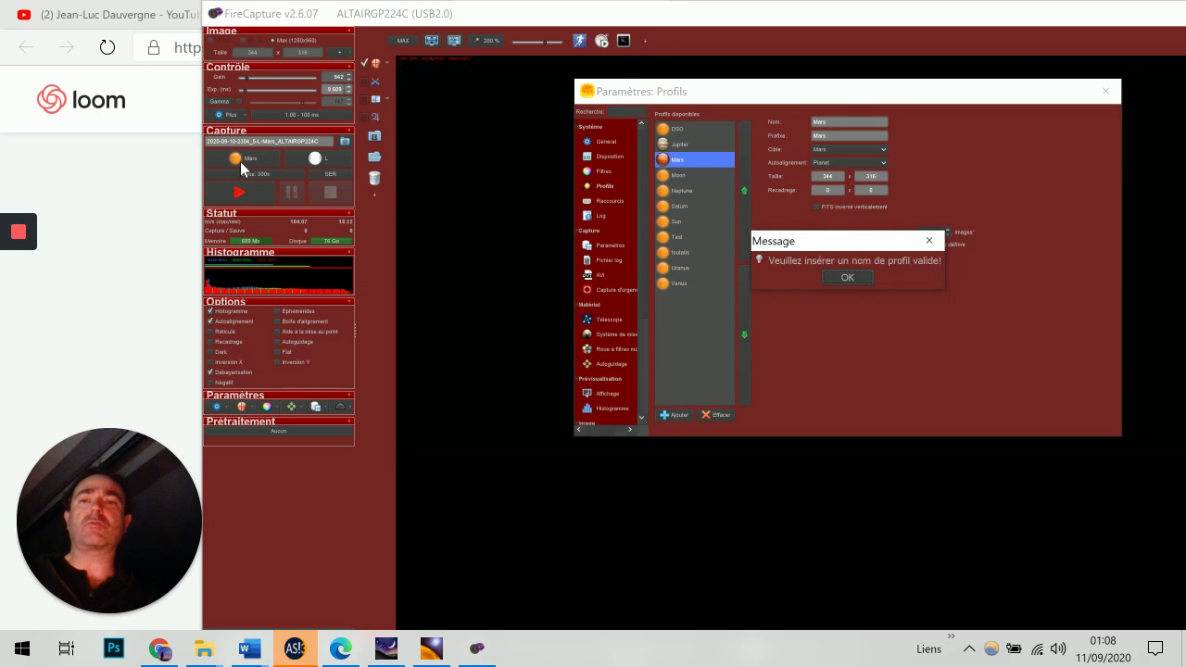
click(850, 276)
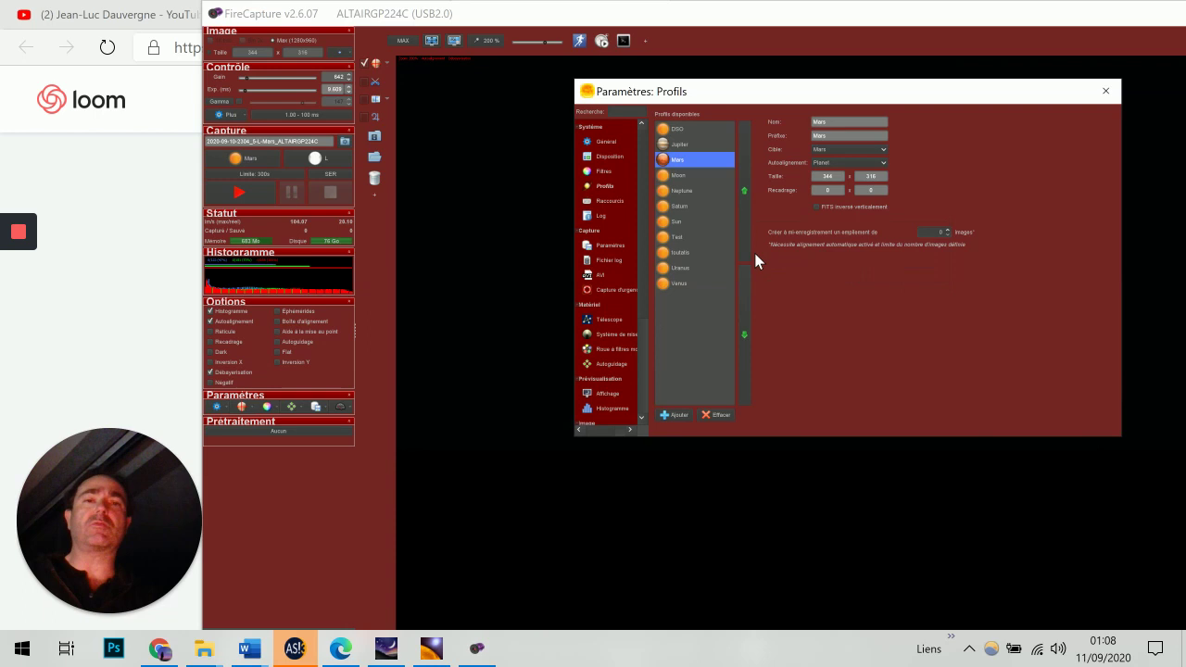
Step: Set the target of the Saturn profile to Saturn
click(665, 203)
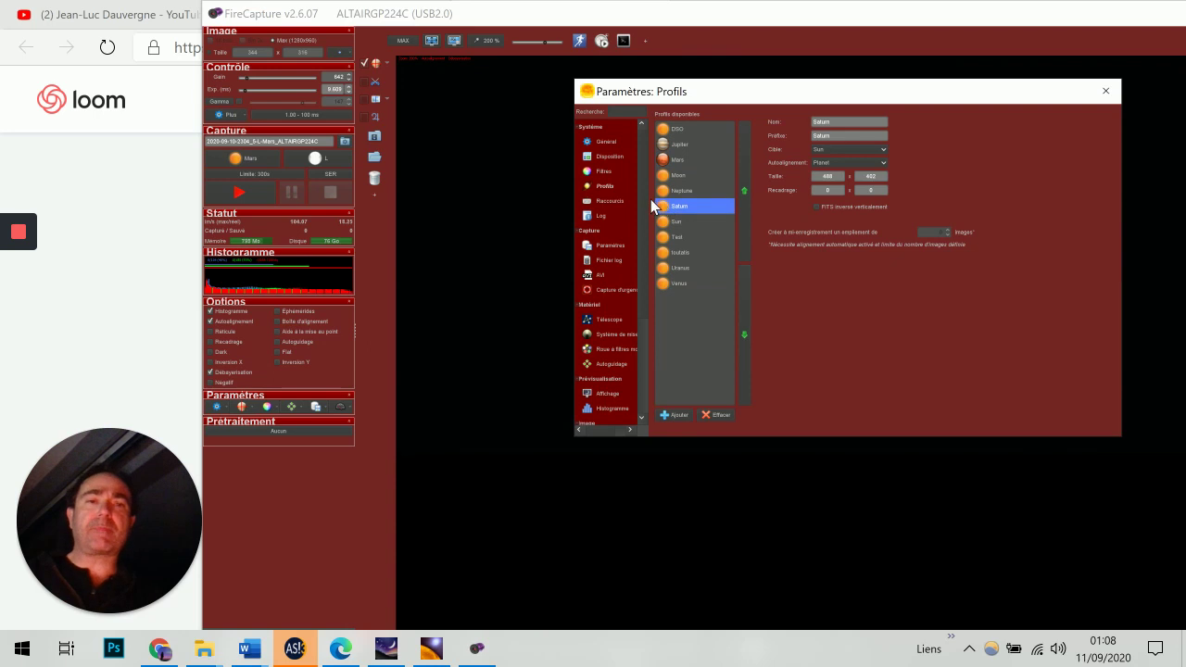
click(826, 150)
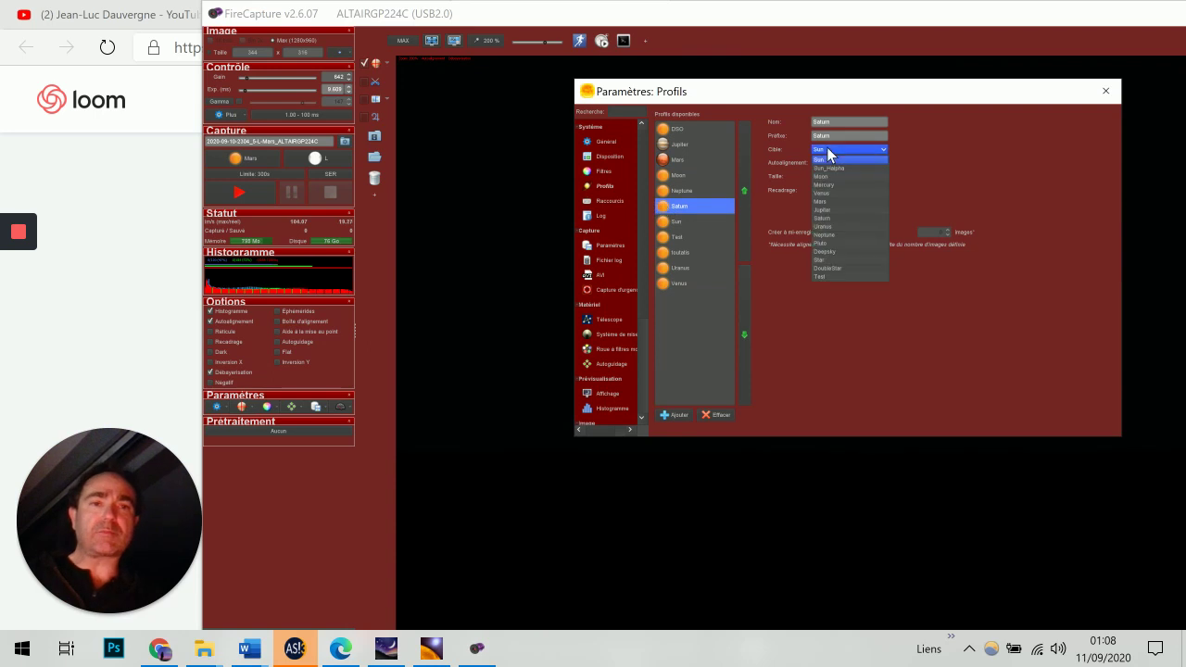
click(833, 217)
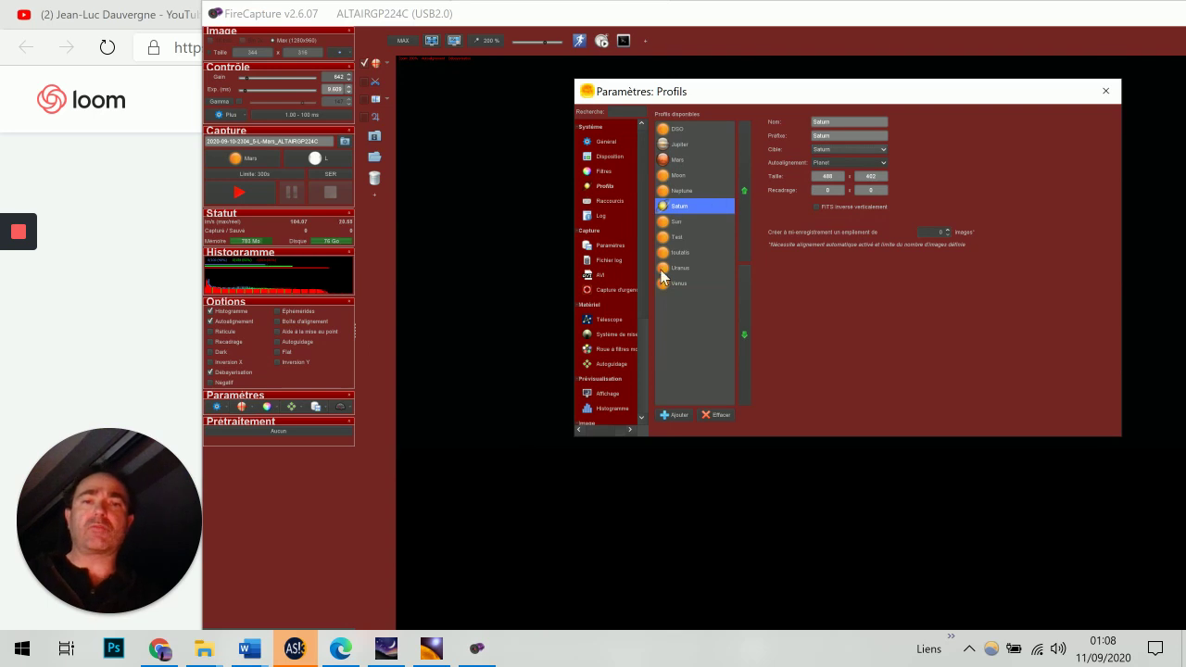
Step: Set the target of the Moon profile to Moon
click(666, 176)
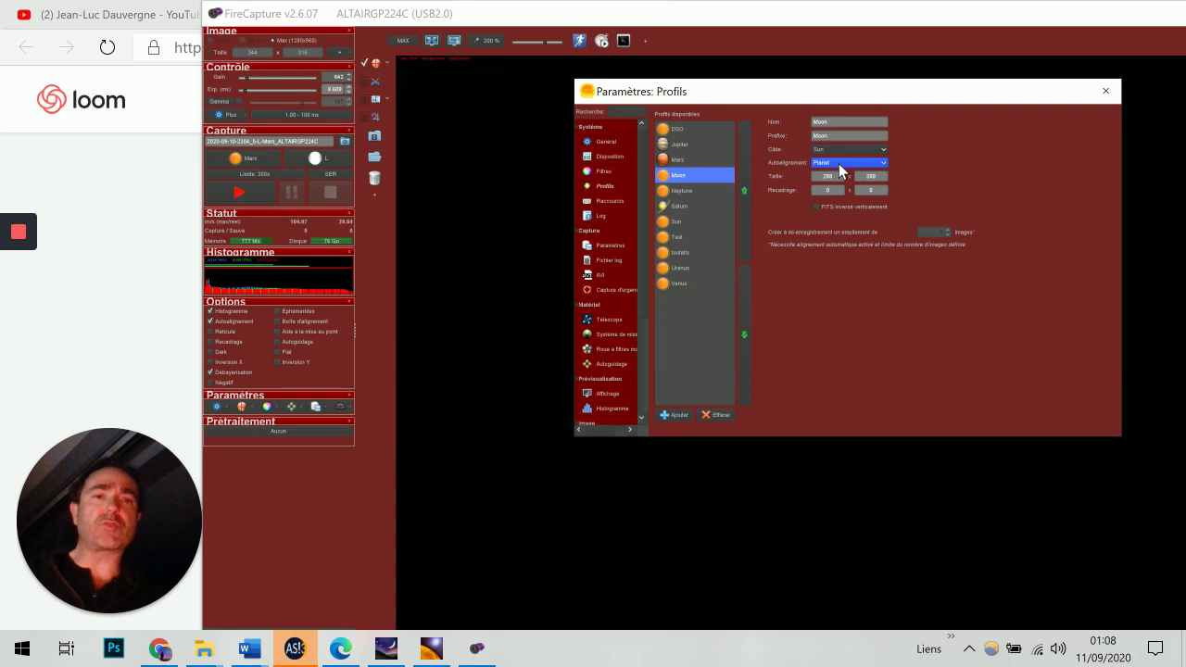
click(845, 148)
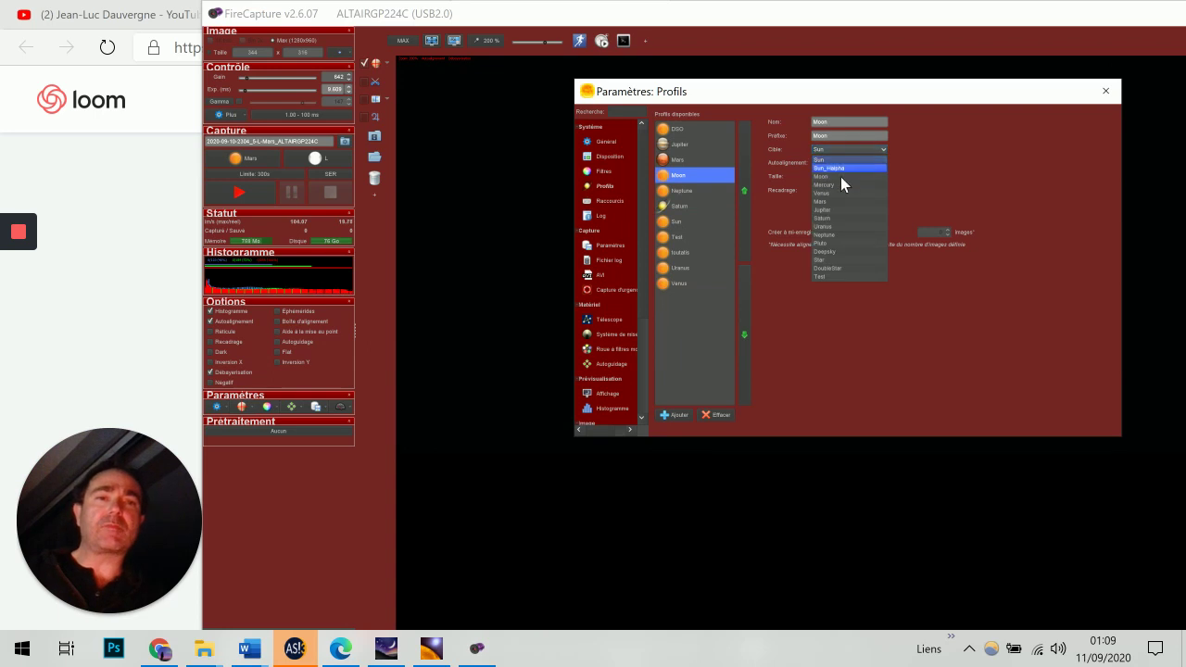
click(838, 176)
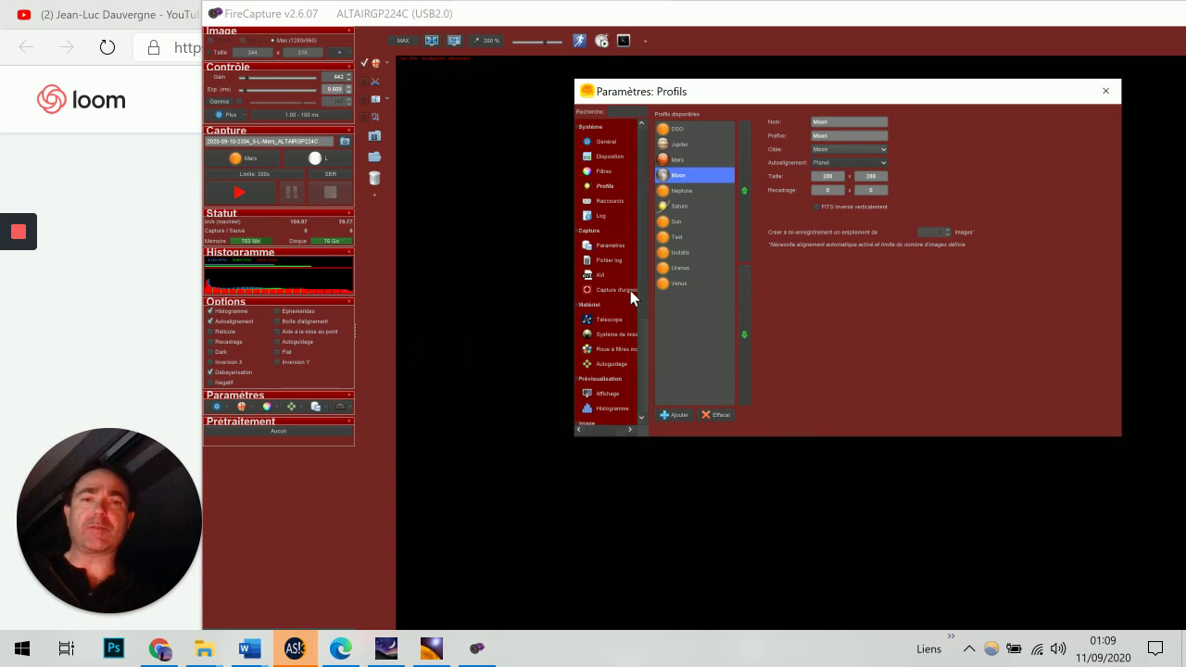
Step: Look through the Raccourcis and Log settings and the file-naming options in the capture Paramètres
click(610, 202)
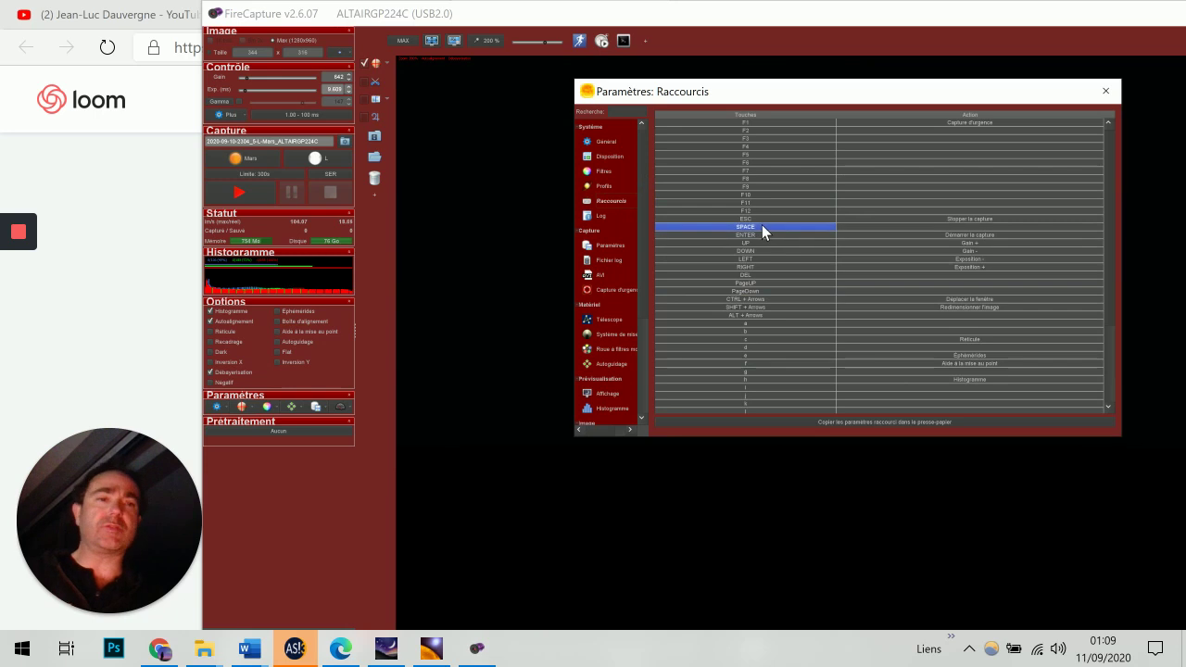
click(593, 216)
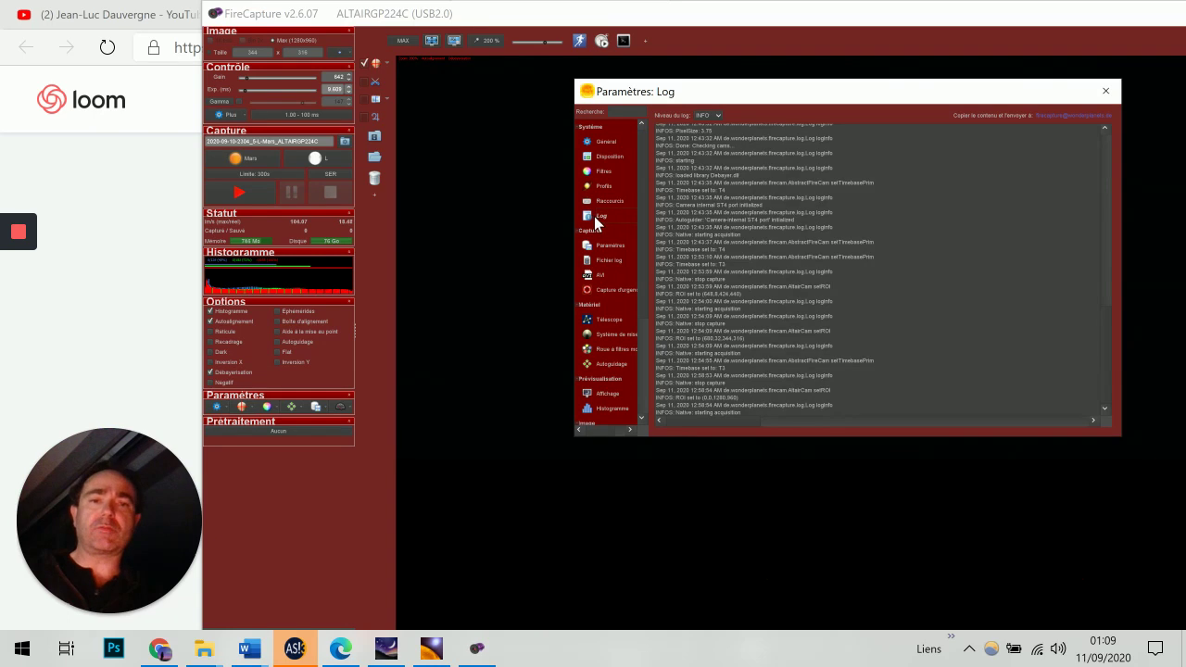
click(609, 246)
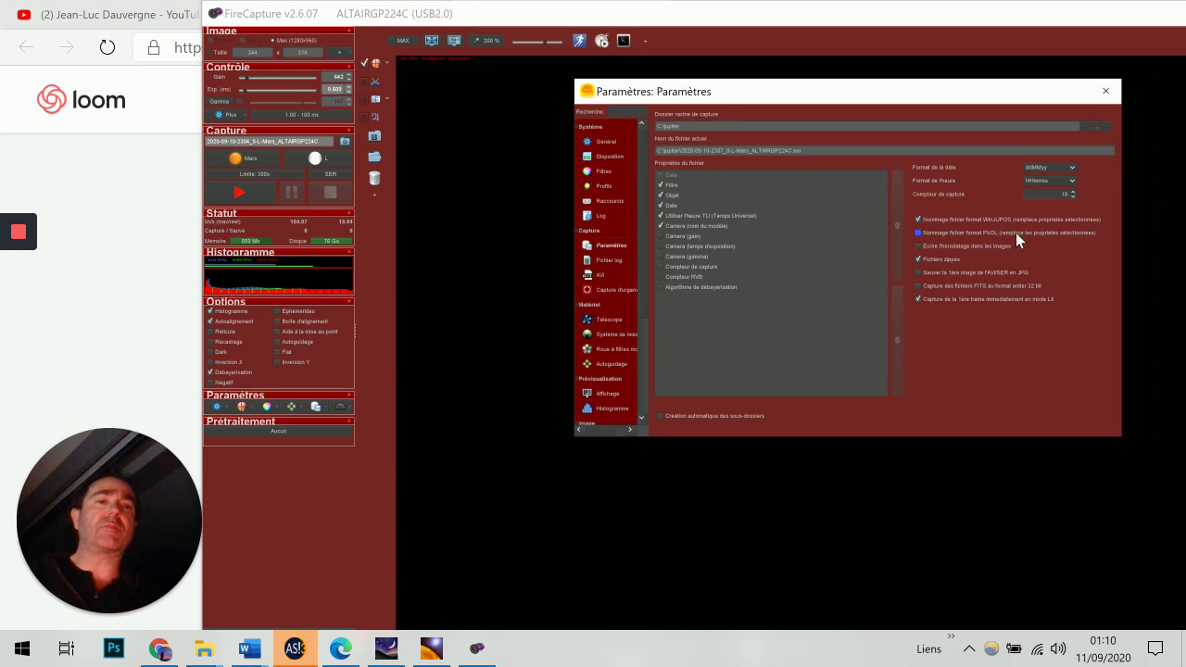
click(932, 247)
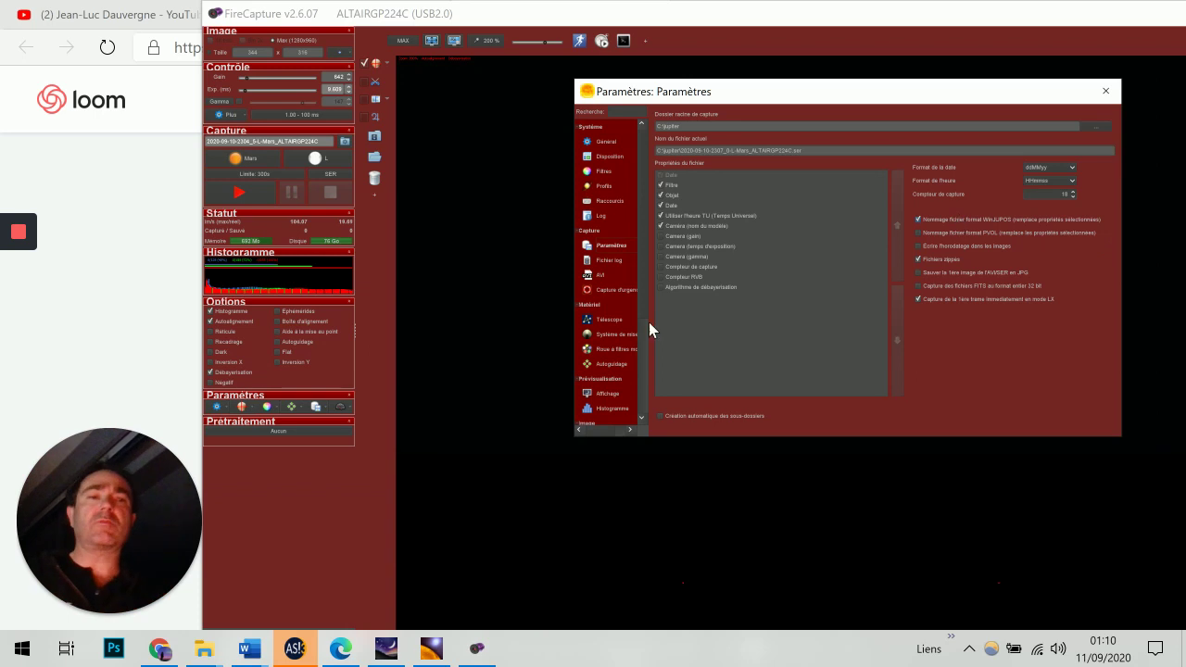
Step: Review the Fichier log options and set the JPG quality in the AVI settings to 100%
click(605, 263)
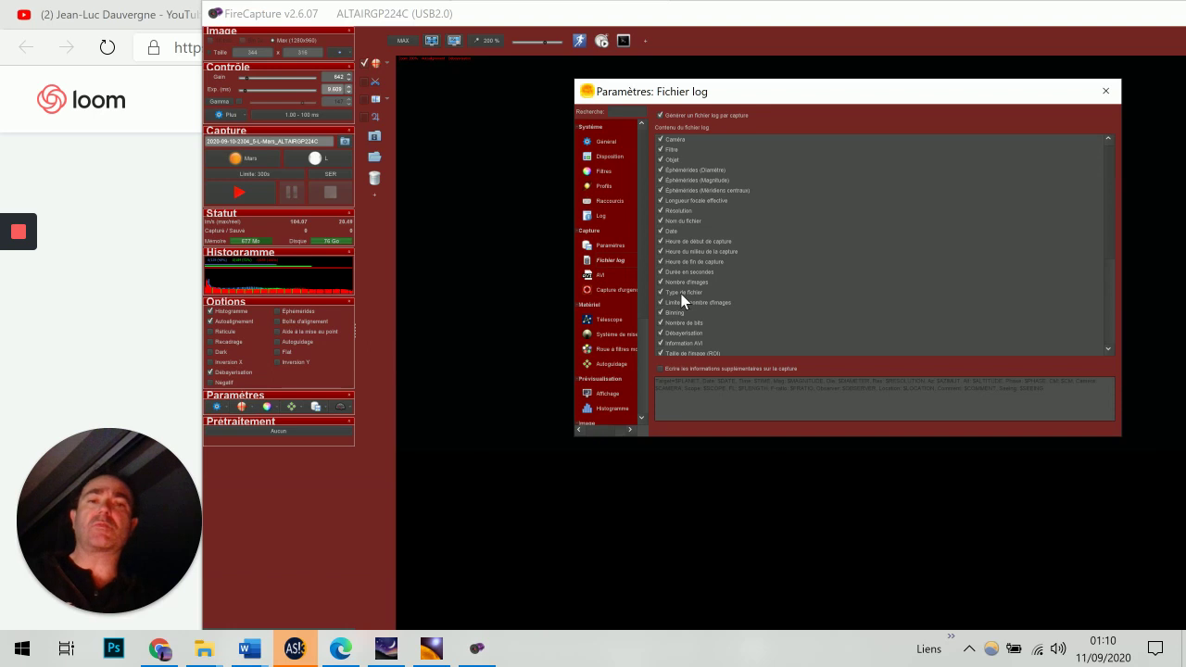
click(598, 276)
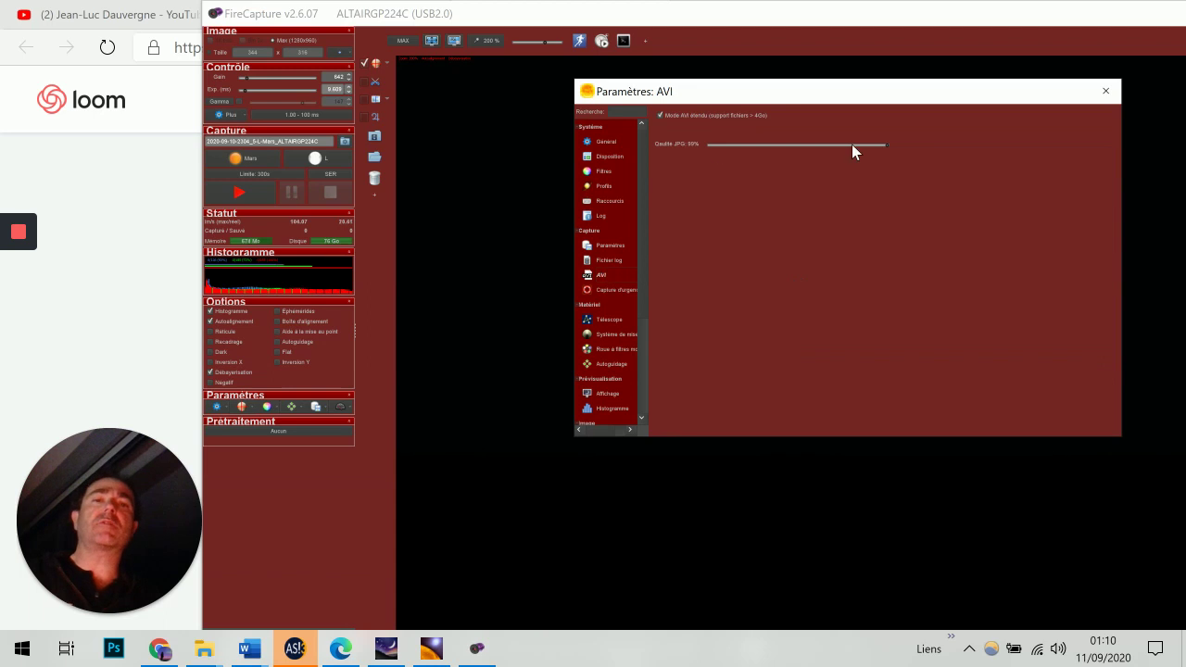
drag(891, 144, 898, 148)
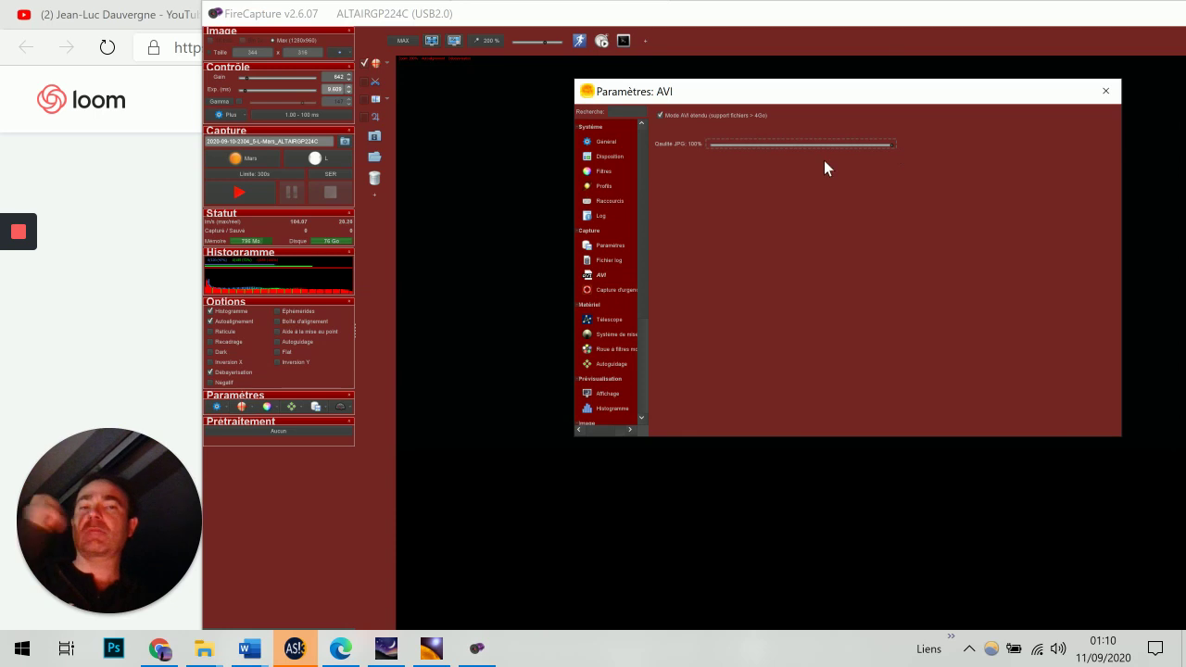
Step: Look at the Capture d'urgence option and recheck the AVI settings
click(603, 289)
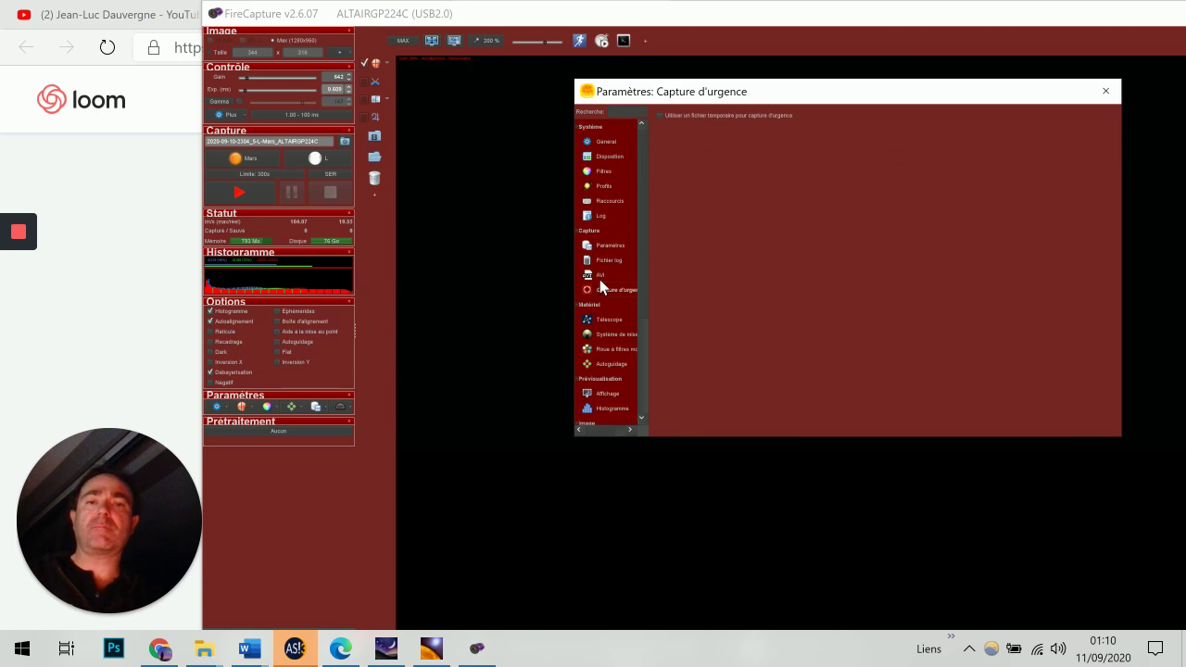
click(600, 276)
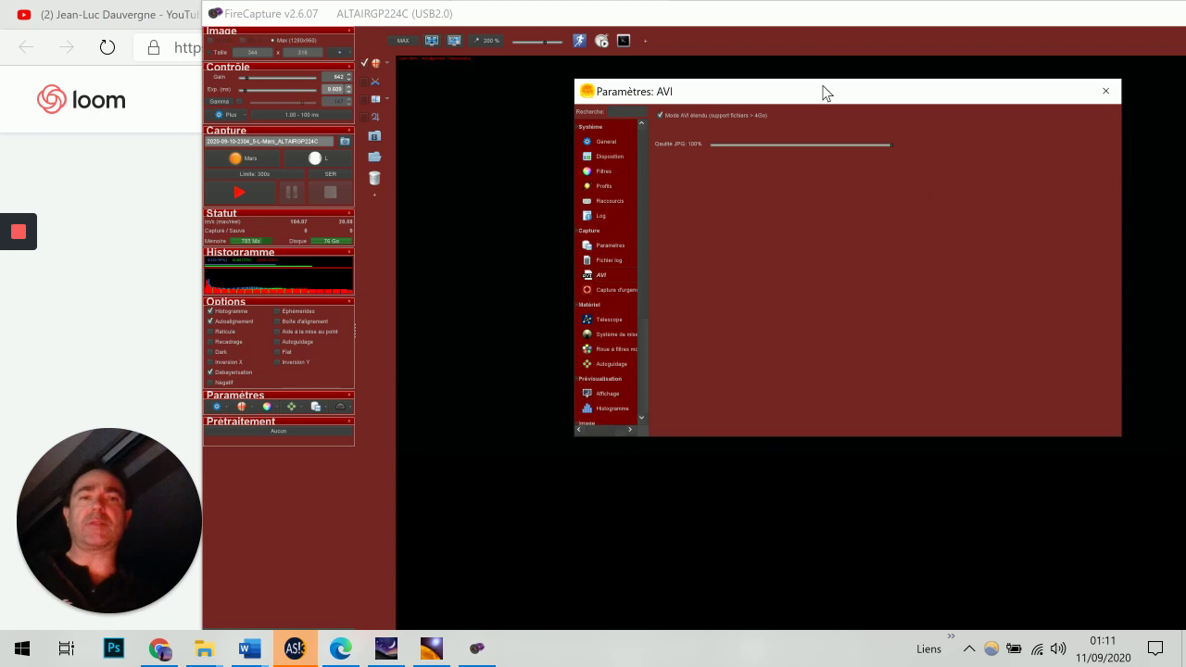
mouse_move(688, 93)
mouse_down()
mouse_move(534, 61)
mouse_move(466, 75)
mouse_move(670, 92)
mouse_up()
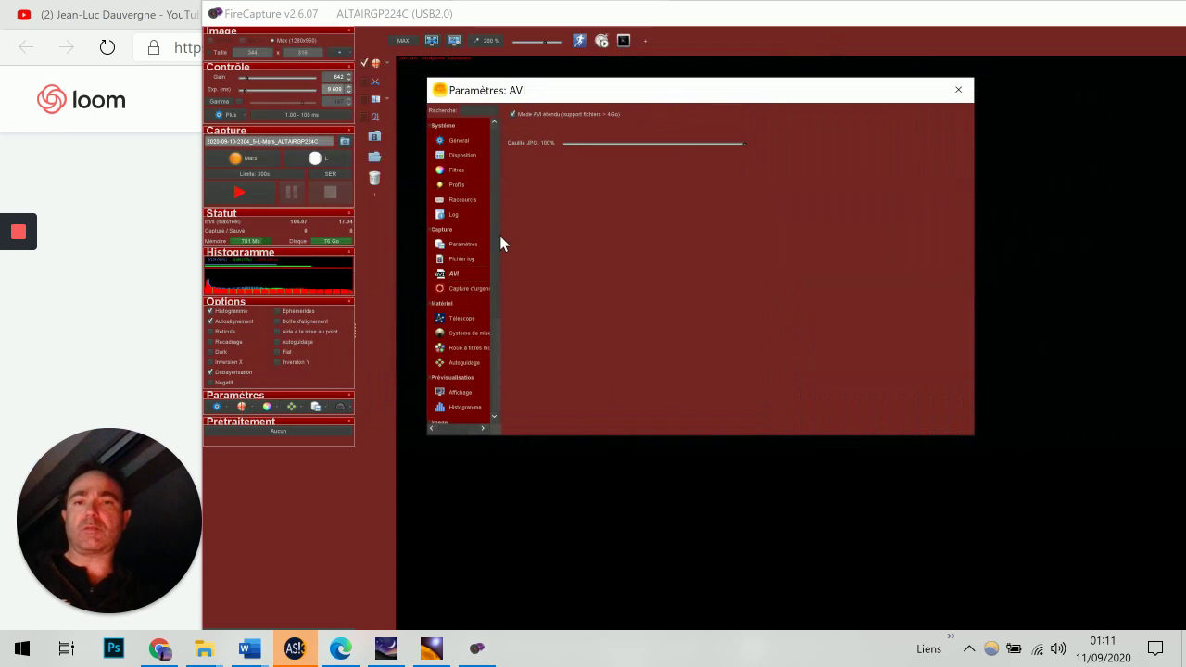
click(464, 288)
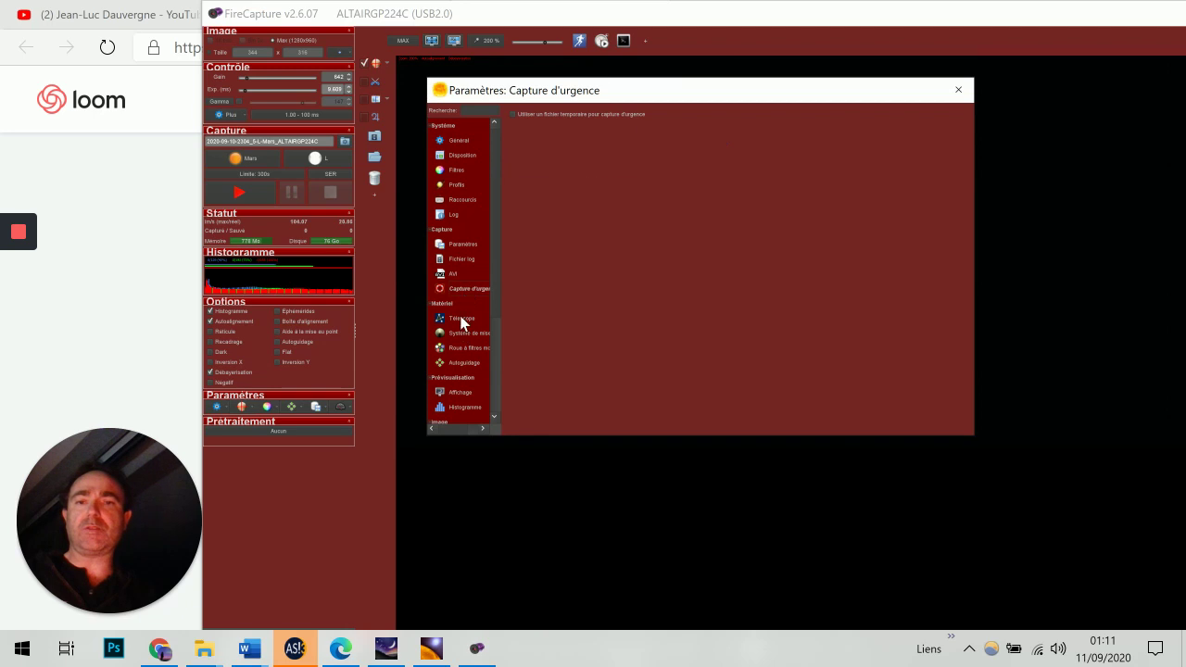
Step: Open the Télescope settings, move the settings window away from the Mars preview and view the available telescope interfaces
click(462, 320)
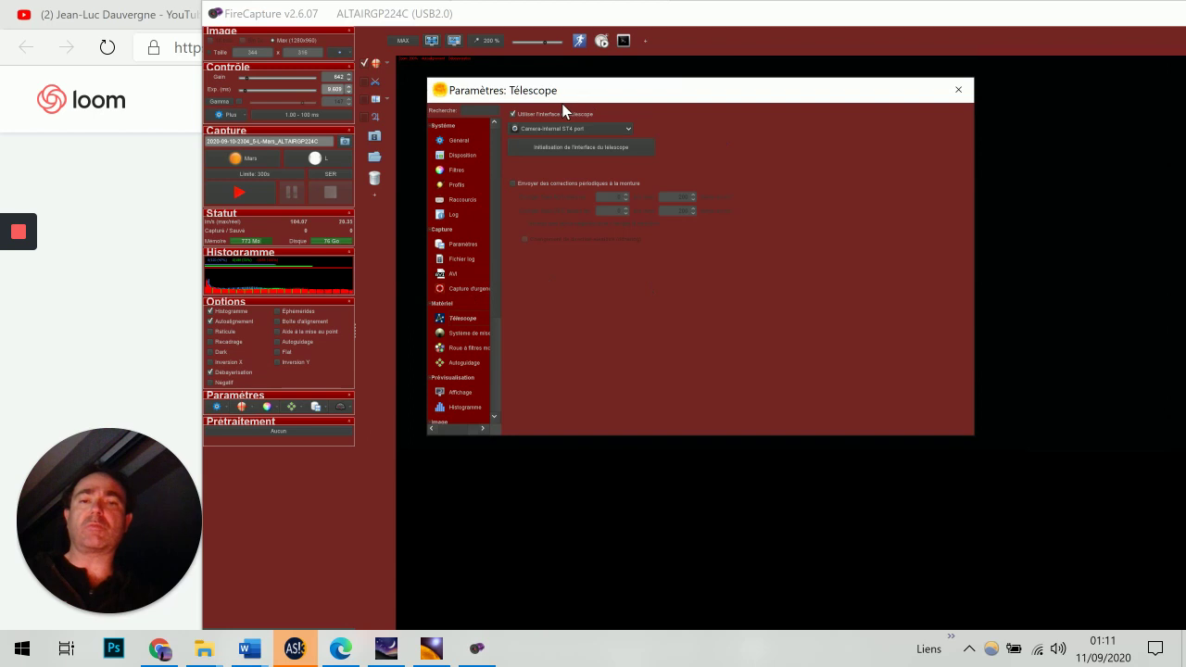
drag(560, 104, 985, 129)
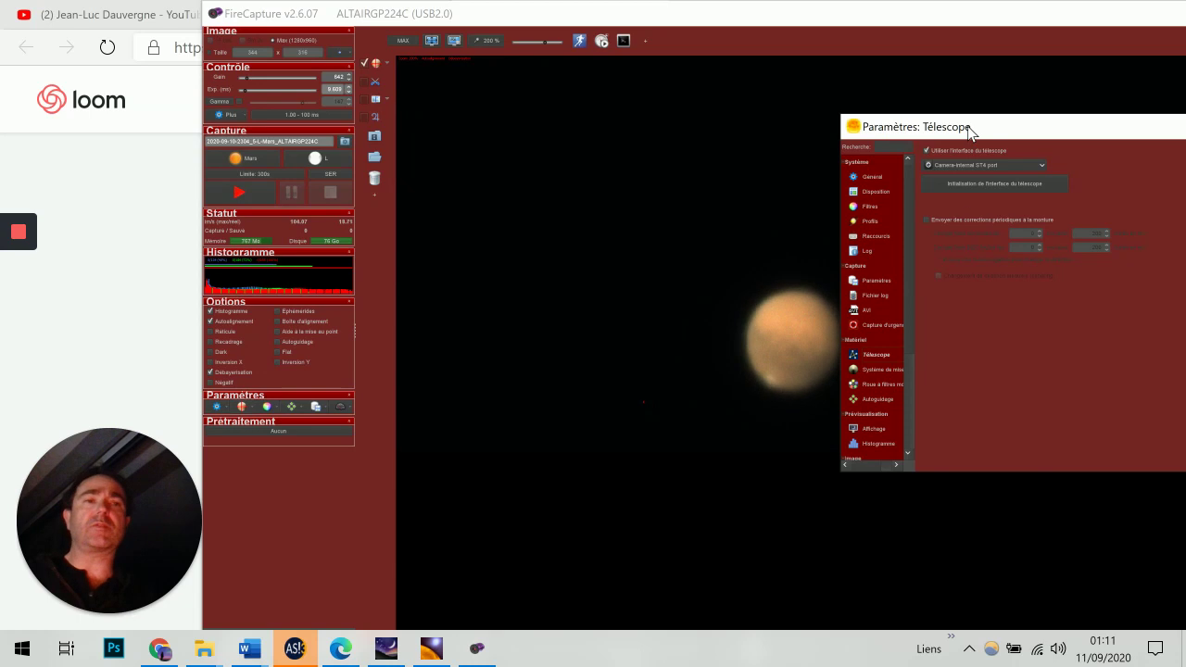
drag(899, 124, 836, 117)
click(910, 159)
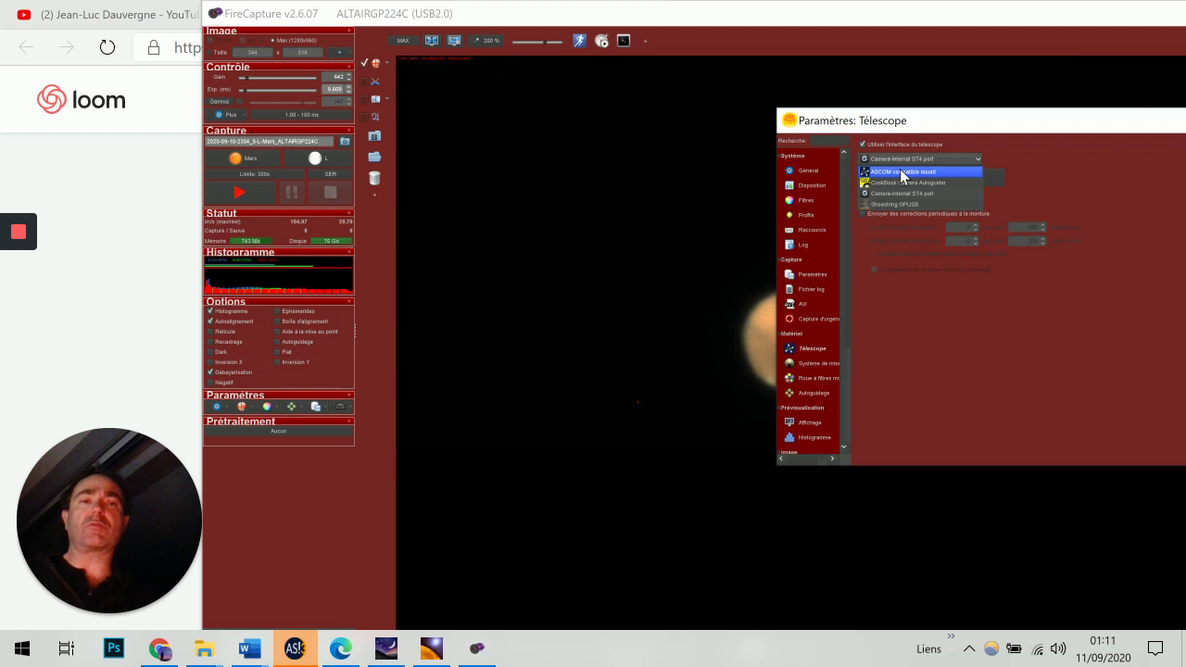
click(1043, 142)
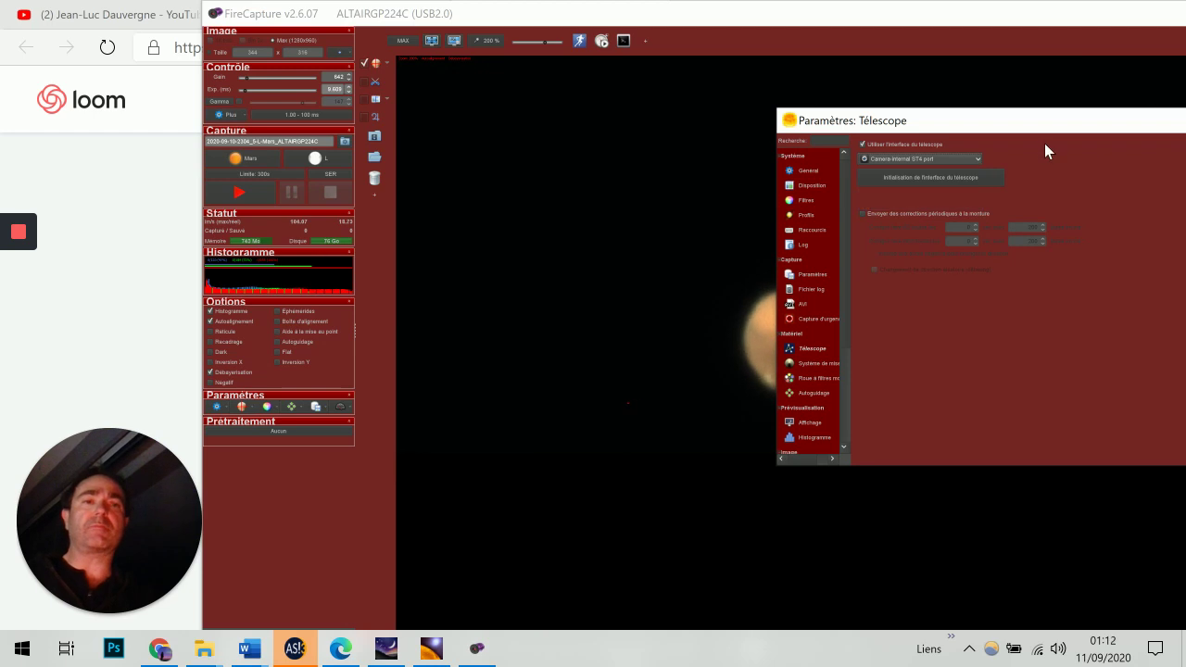
Step: Initialise the telescope interface on the camera's internal ST4 port and acknowledge the message
click(952, 178)
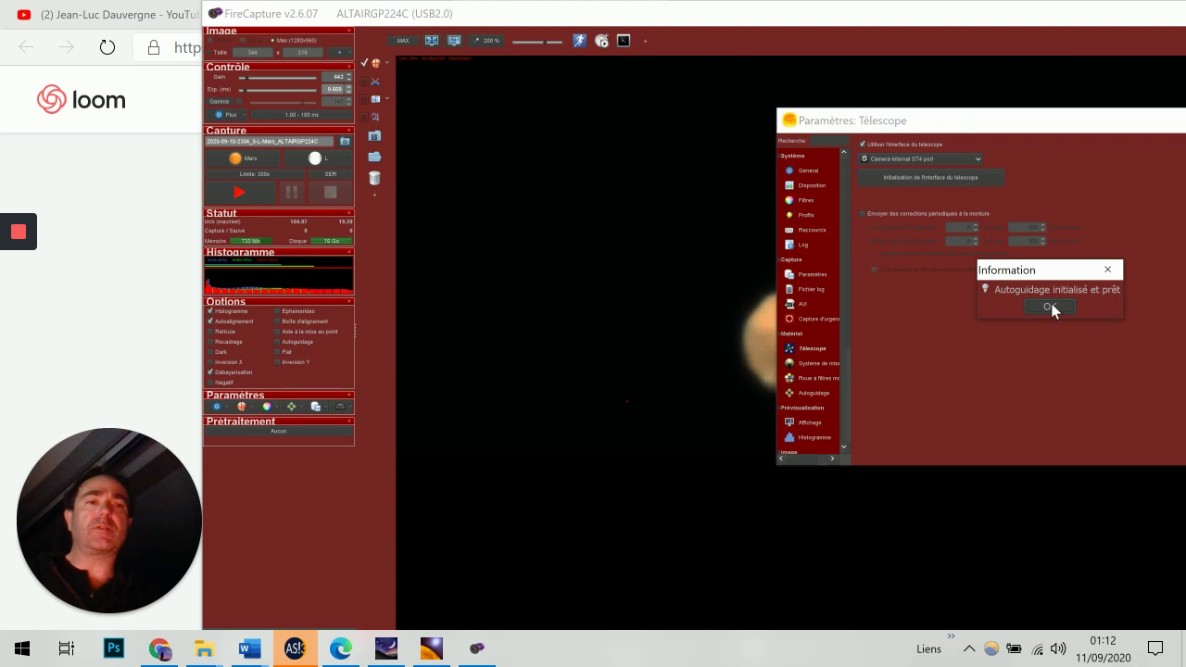
click(1059, 302)
click(1059, 303)
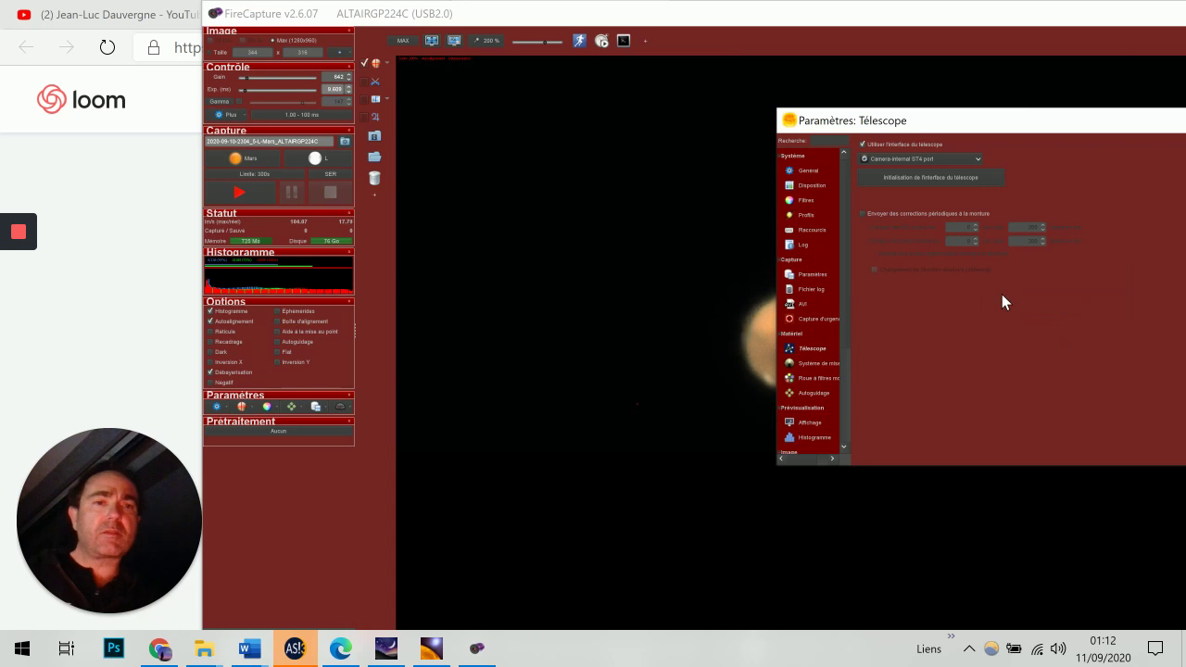
click(911, 158)
click(912, 159)
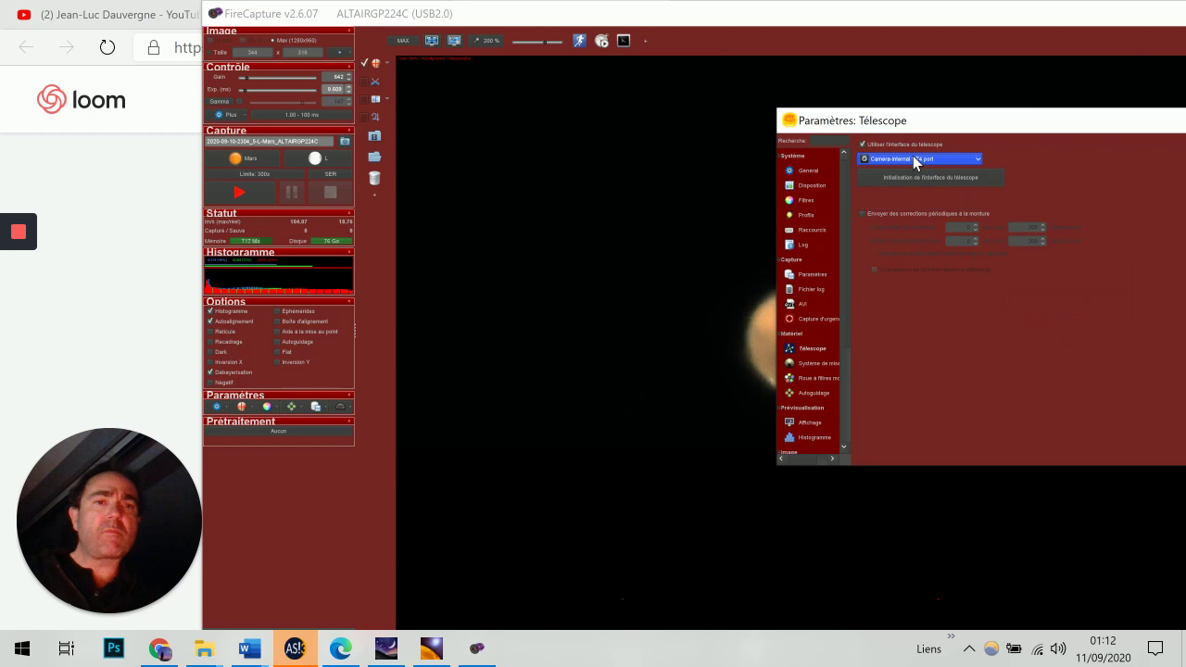
click(847, 310)
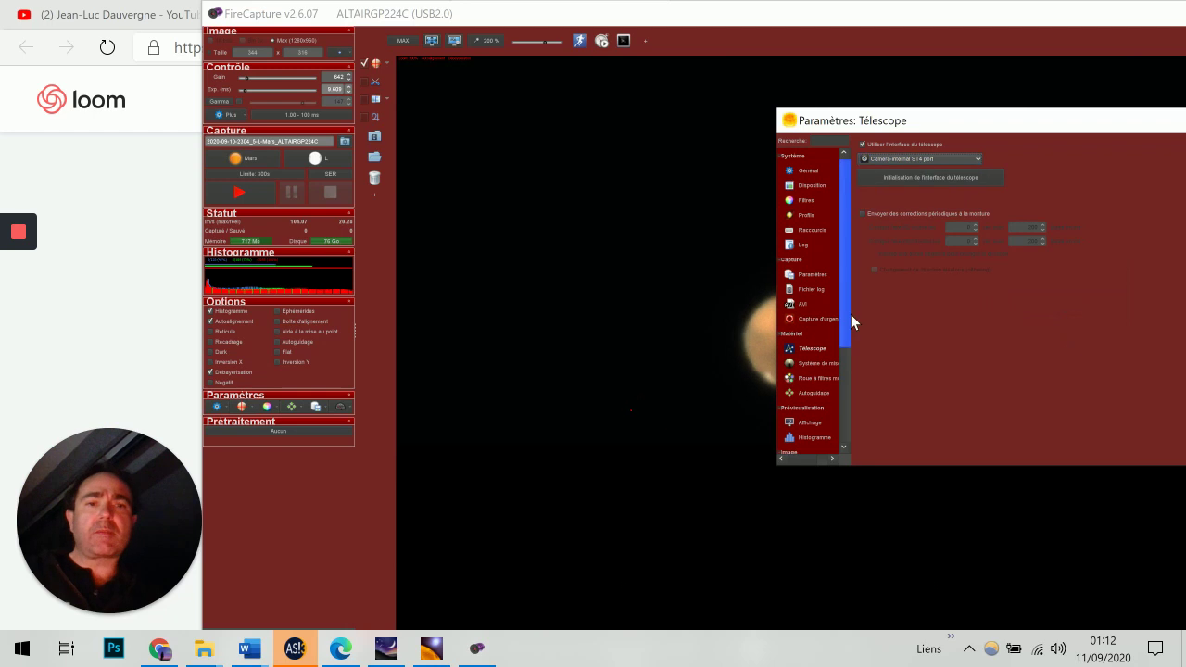
Step: Look at the Système de mise au point settings and enable the motorised filter wheel with ASCOM as its type
click(822, 364)
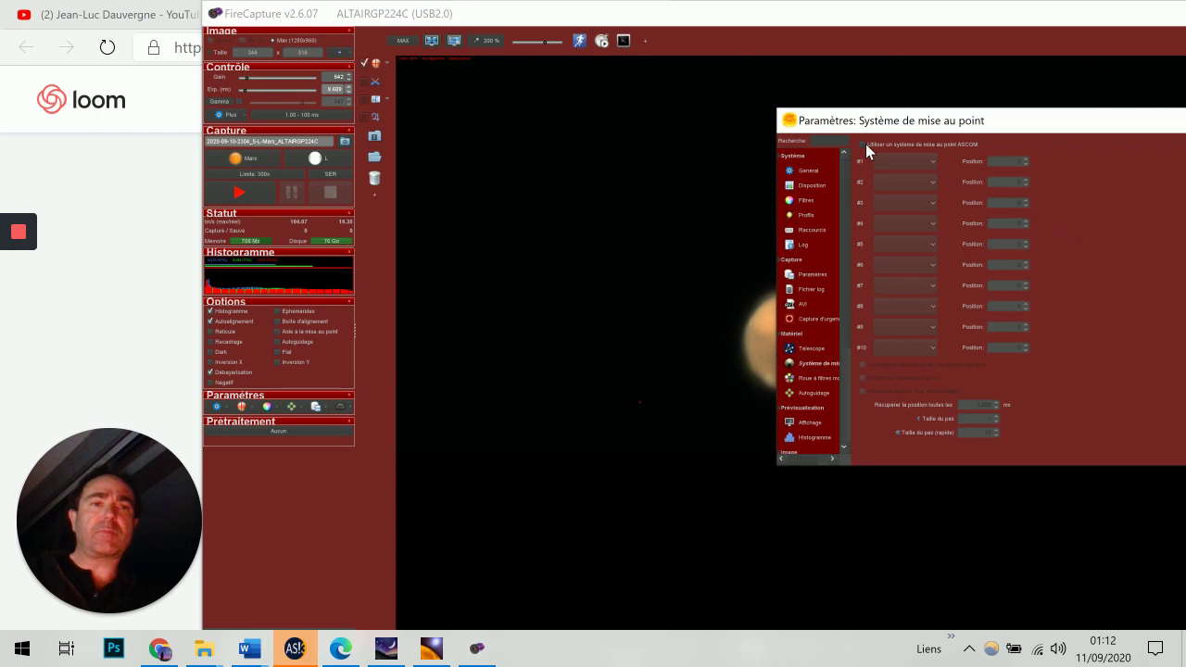
click(815, 378)
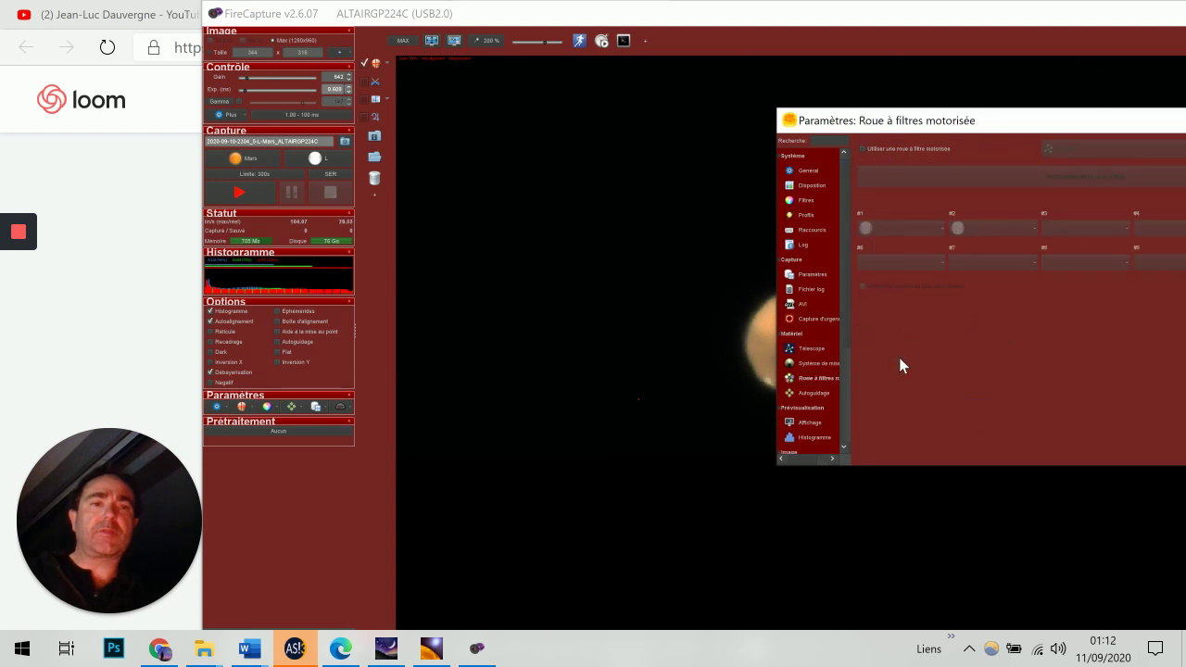
drag(918, 121, 771, 113)
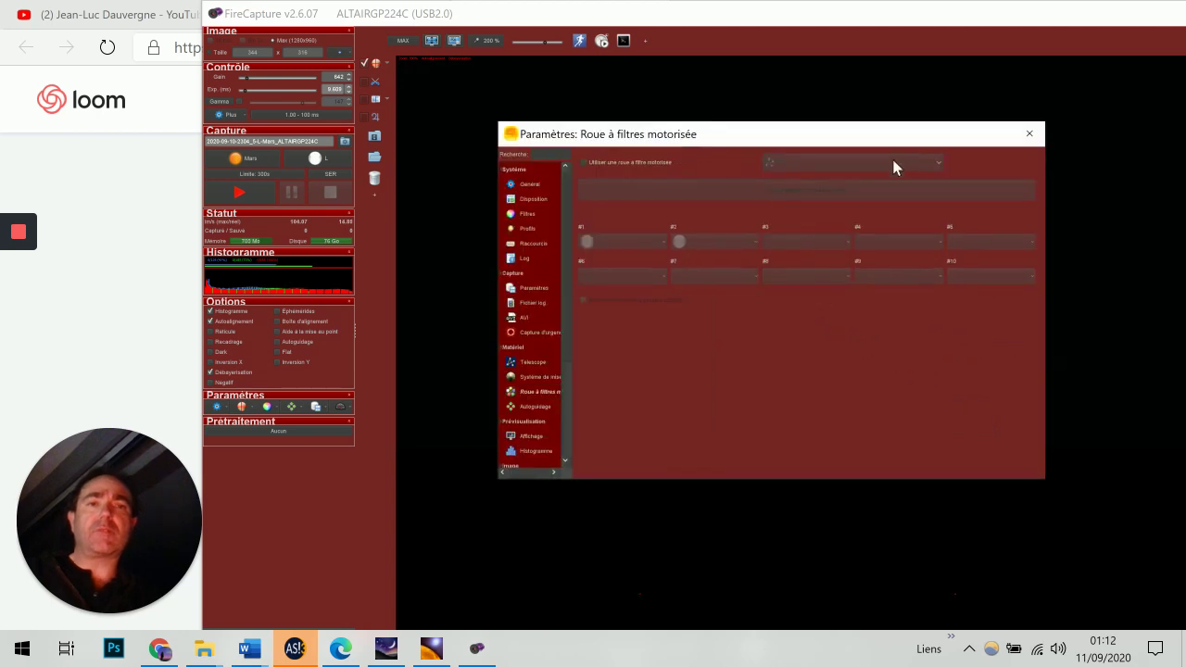
click(586, 162)
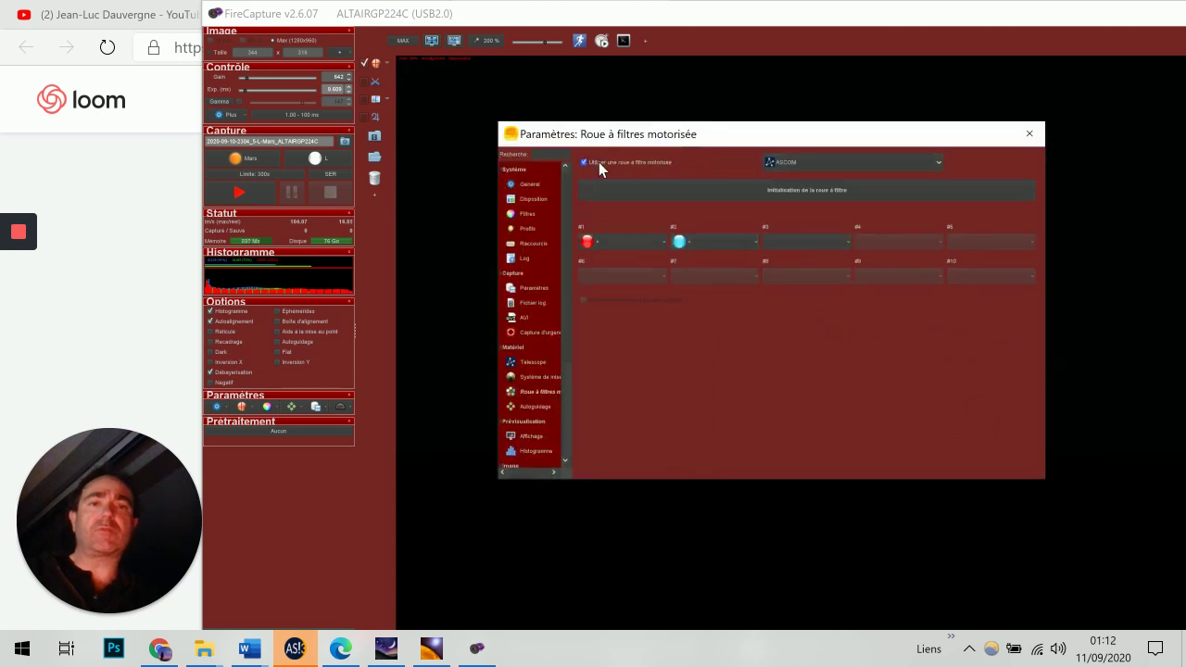
click(817, 163)
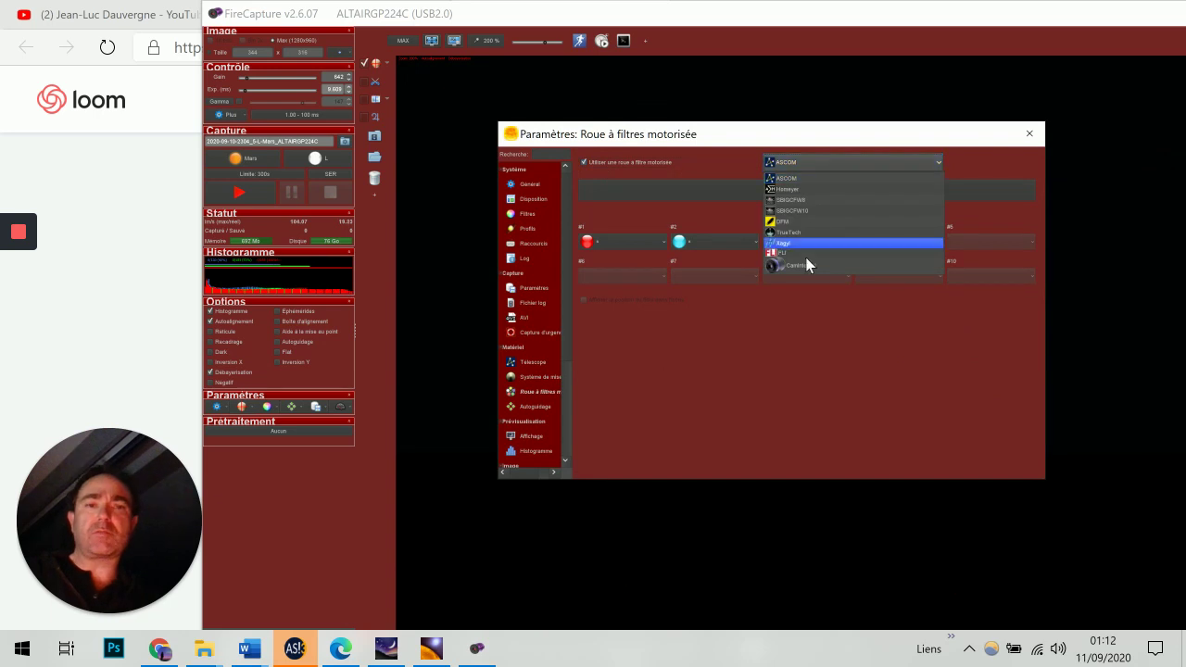
click(802, 177)
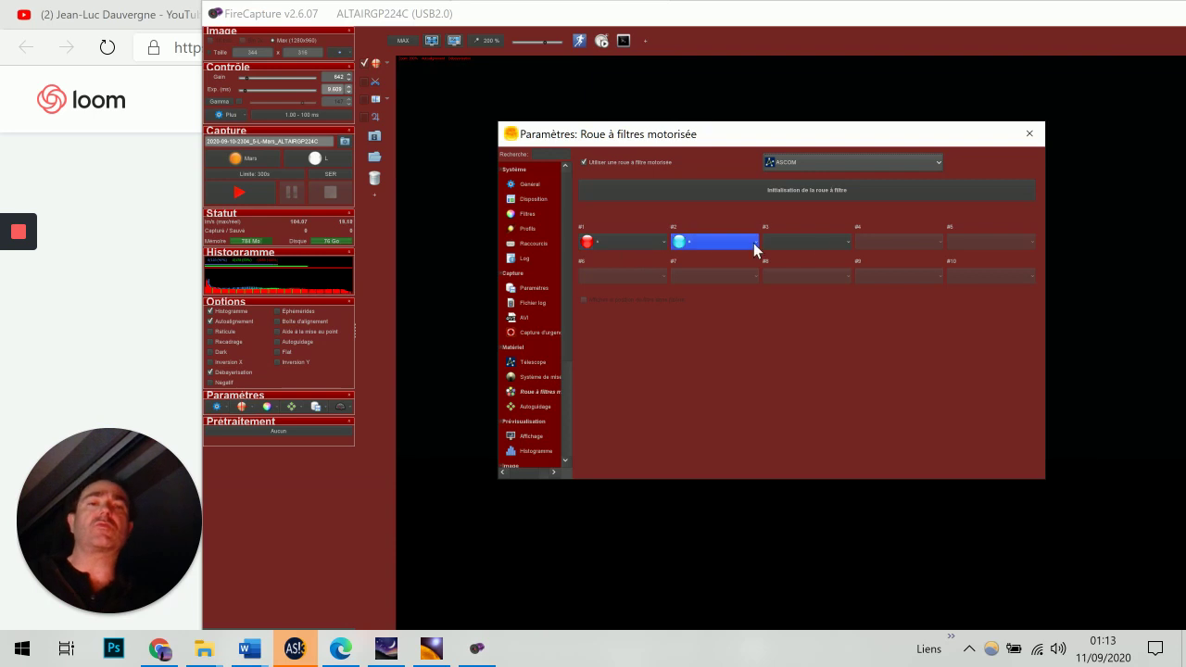
Step: Assign the first white filter to wheel position #3 and the first blue filter to position #4
click(816, 243)
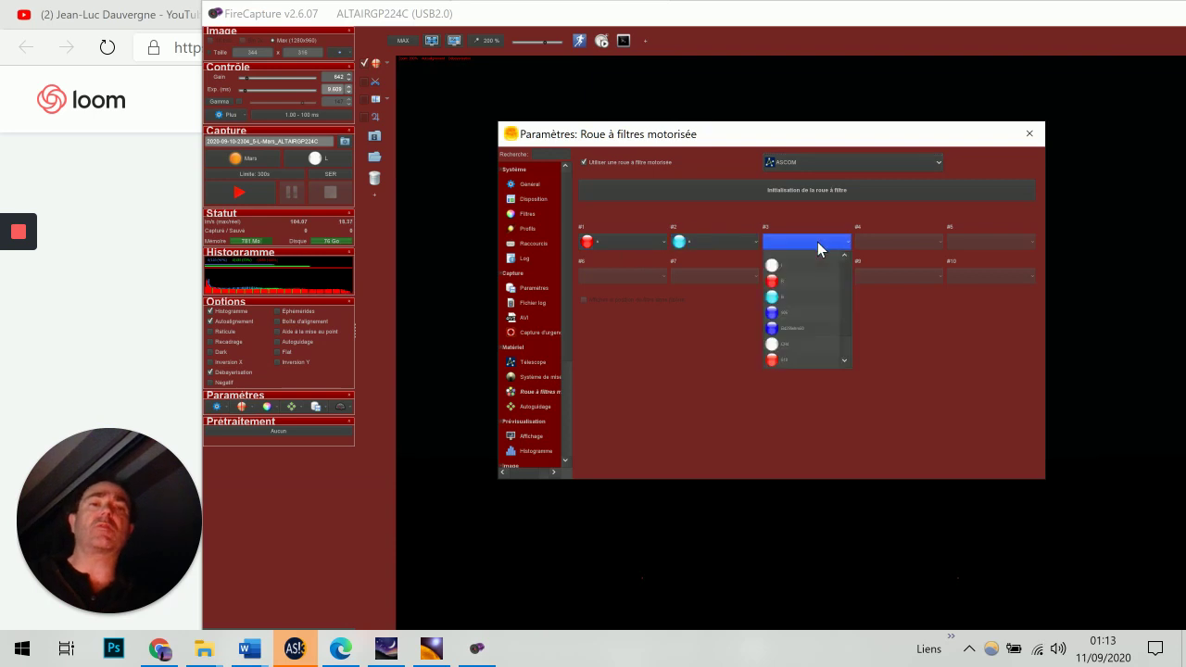
click(788, 266)
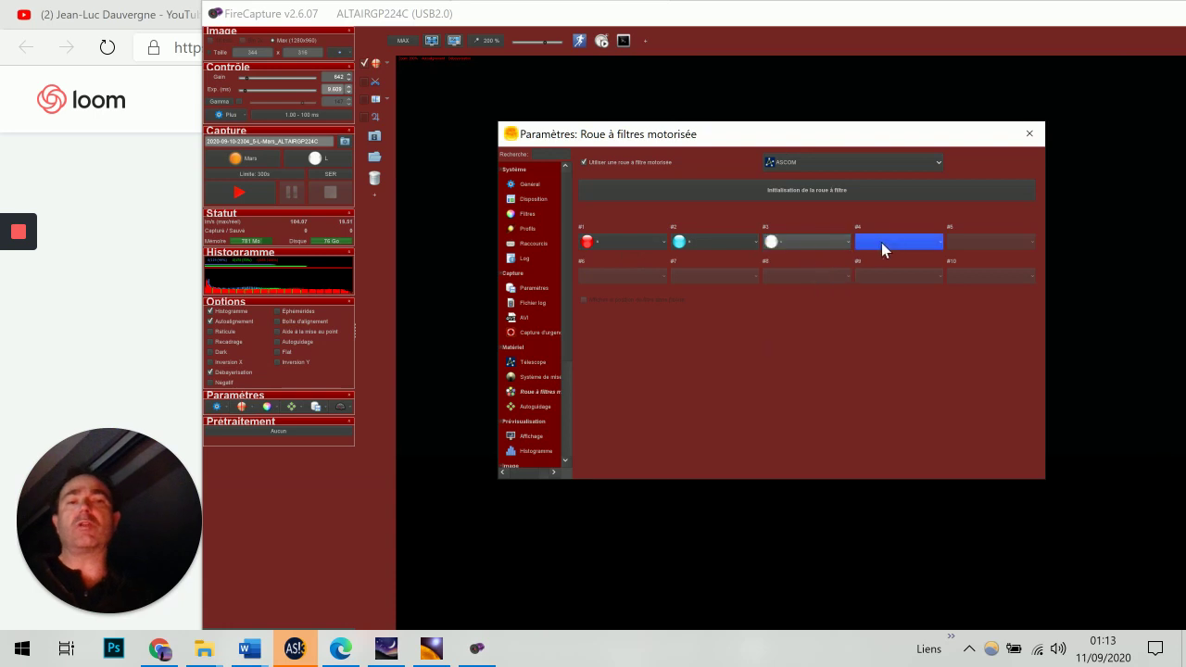
click(888, 242)
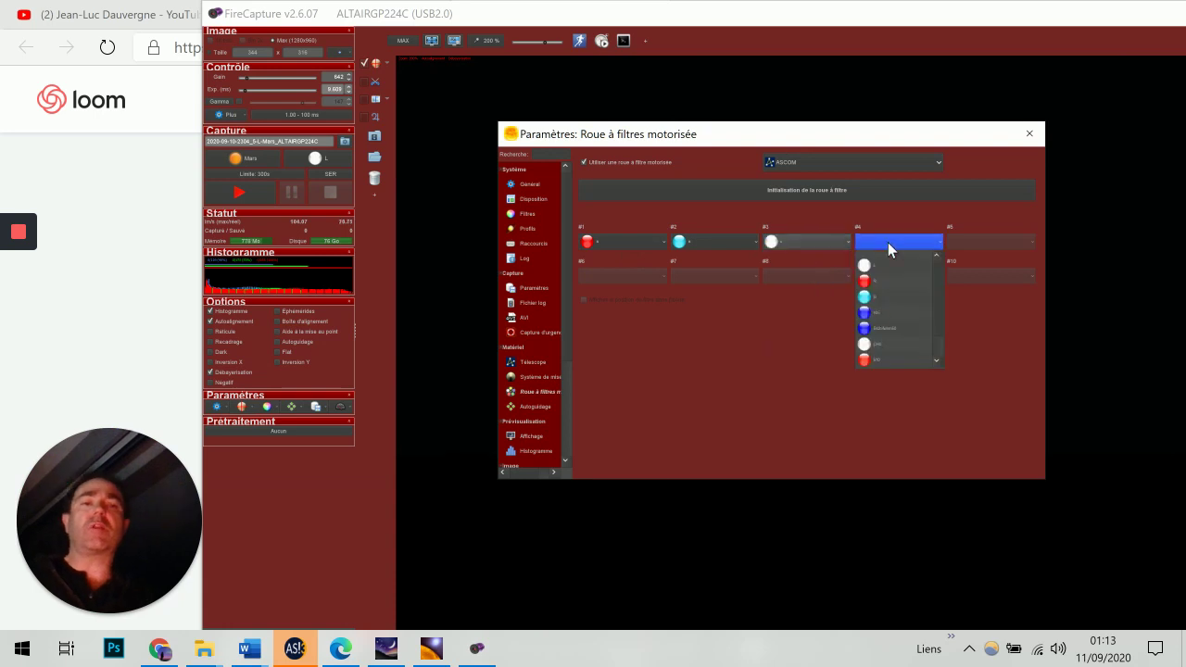
click(875, 310)
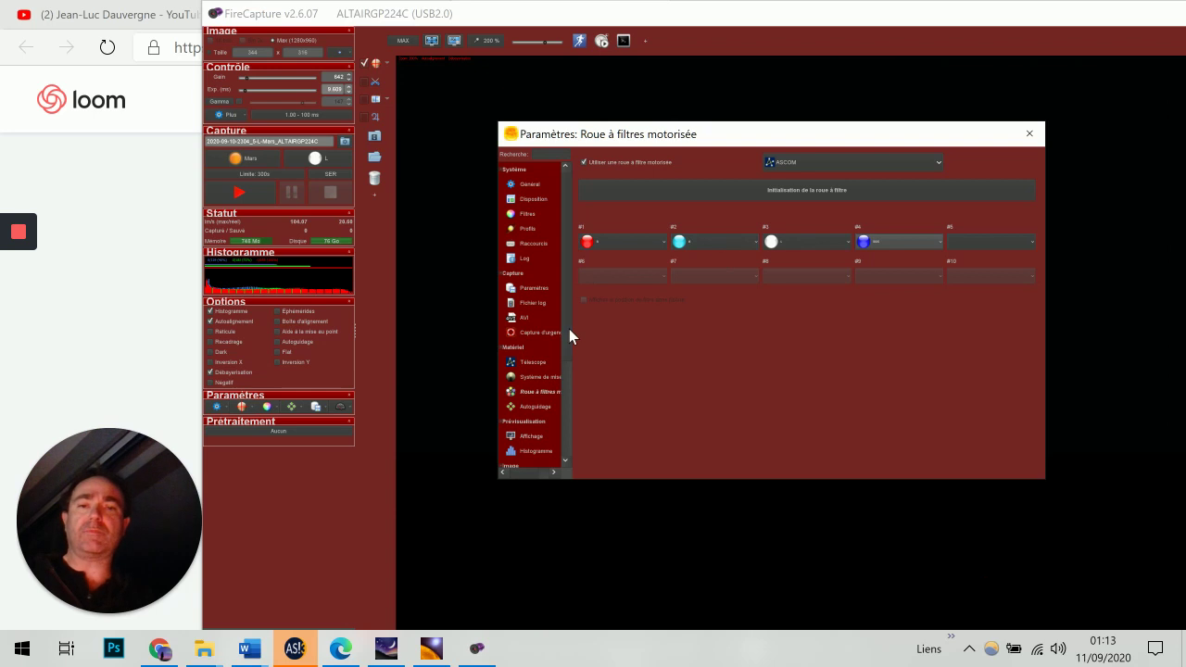
Step: View the Autoguidage settings and recheck which interface the Télescope settings use
scroll(558, 355, down, 1)
click(531, 375)
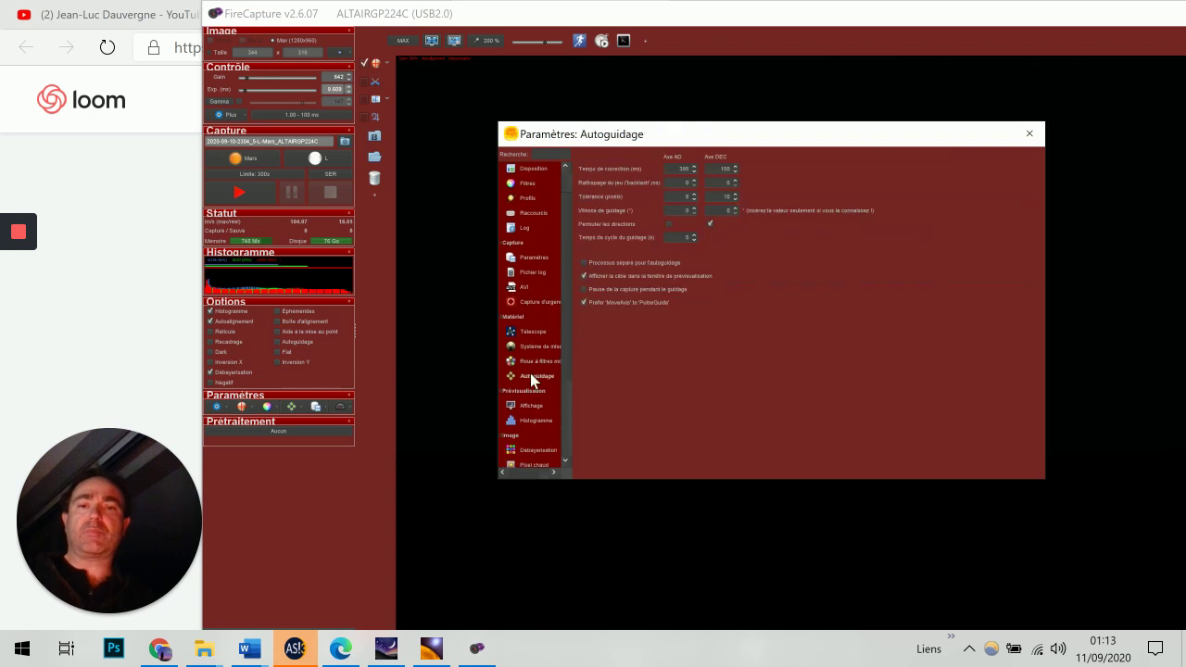
click(528, 333)
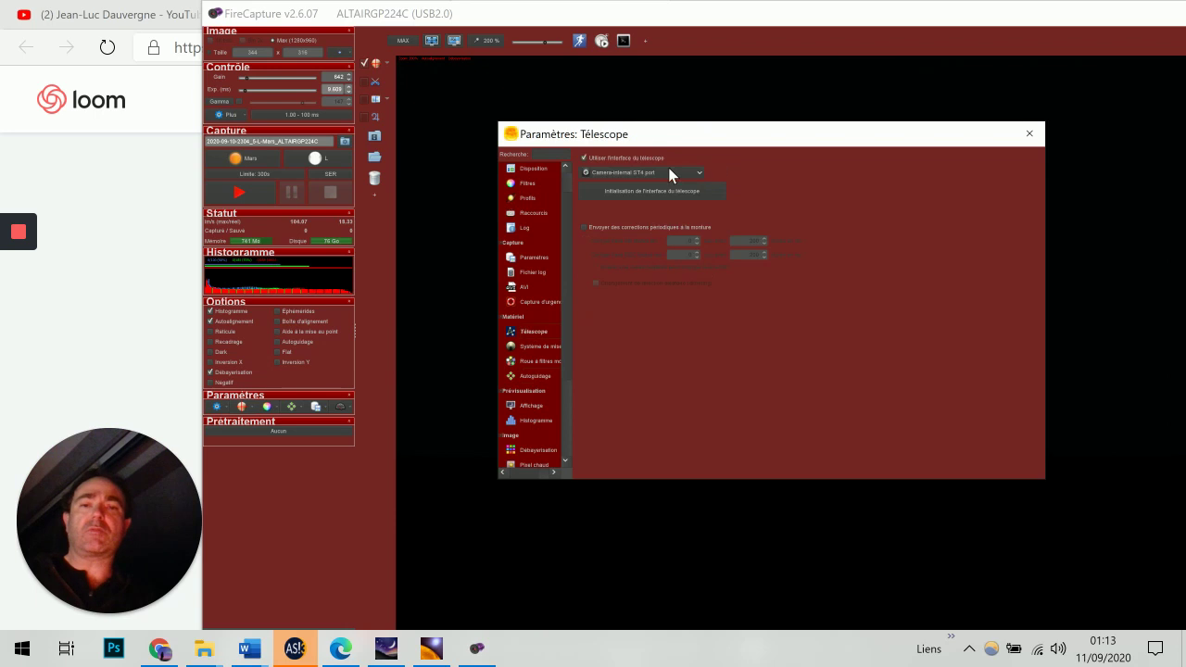
click(537, 375)
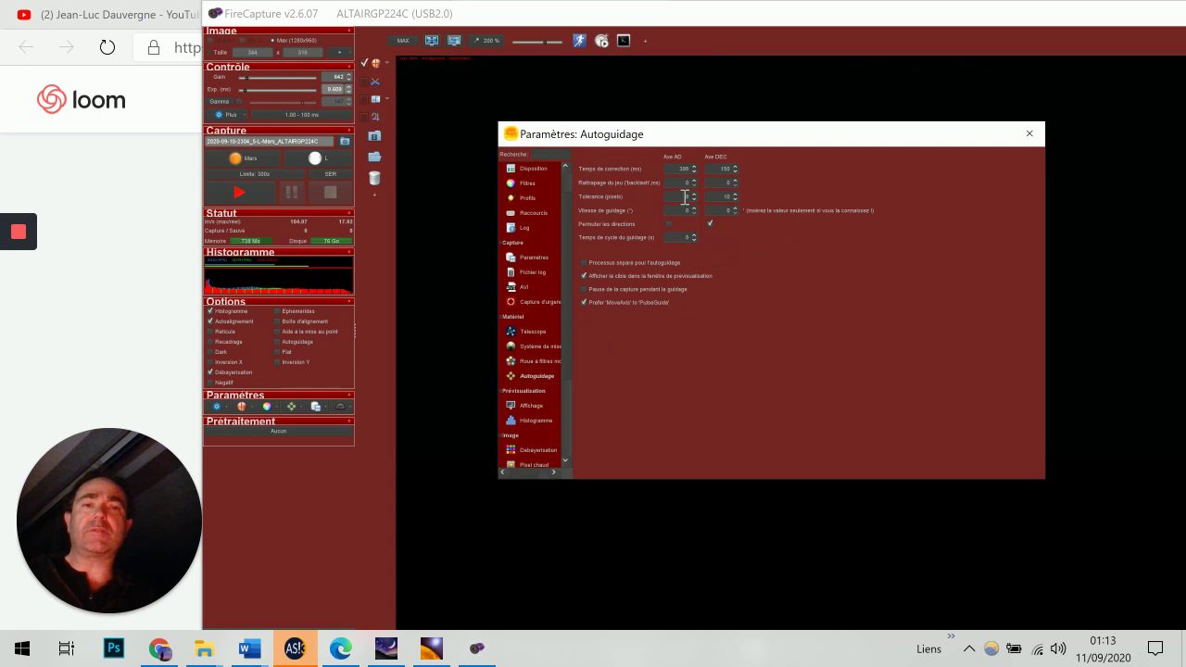
Step: Examine the AD correction time and the AD and DEC pixel tolerances in the Autoguidage settings
double_click(690, 169)
text(200)
drag(698, 168, 696, 197)
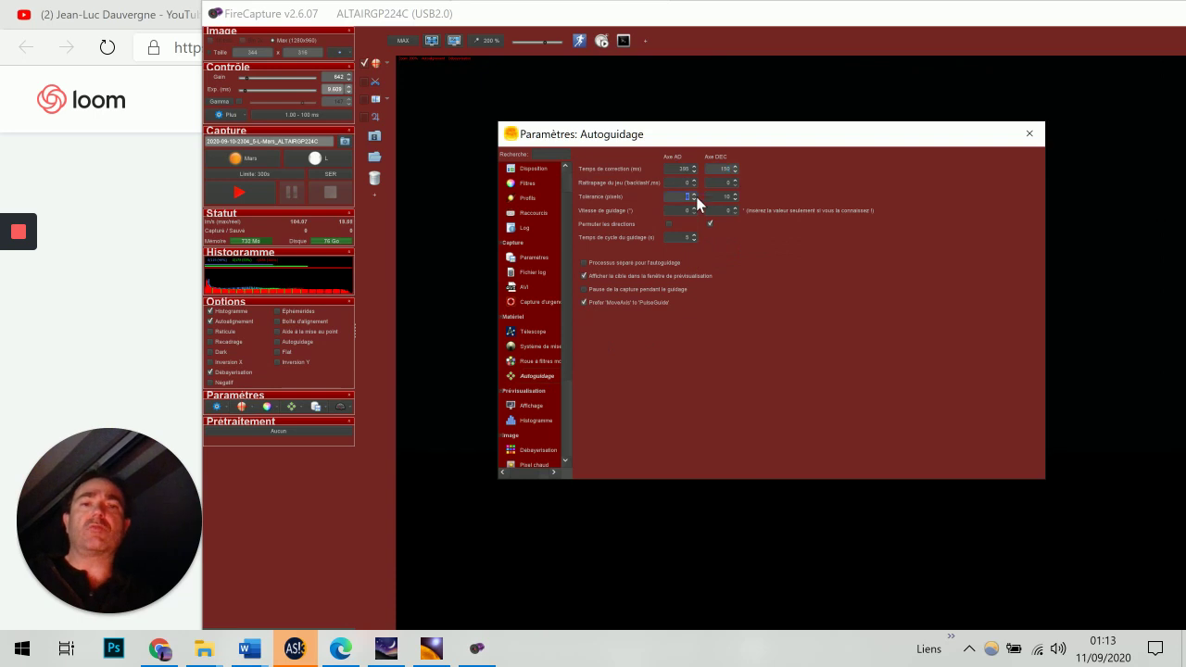
double_click(719, 197)
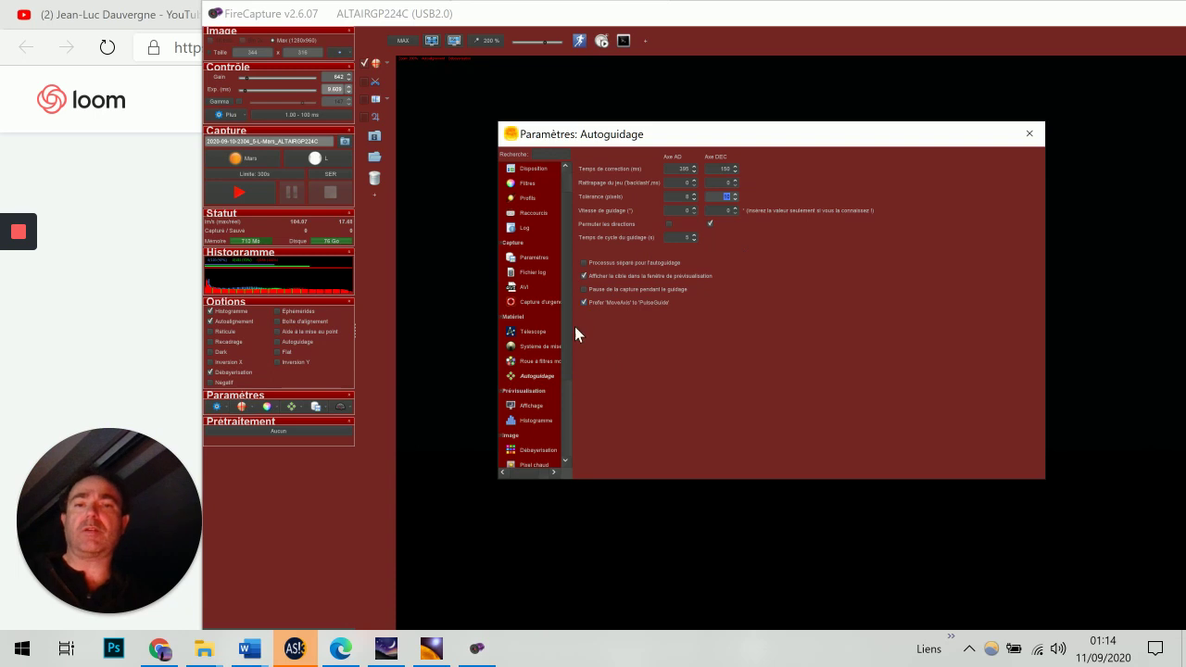
Step: Look through the Affichage and Histogramme preview settings and close the settings window
drag(566, 331, 567, 352)
scroll(566, 351, down, 1)
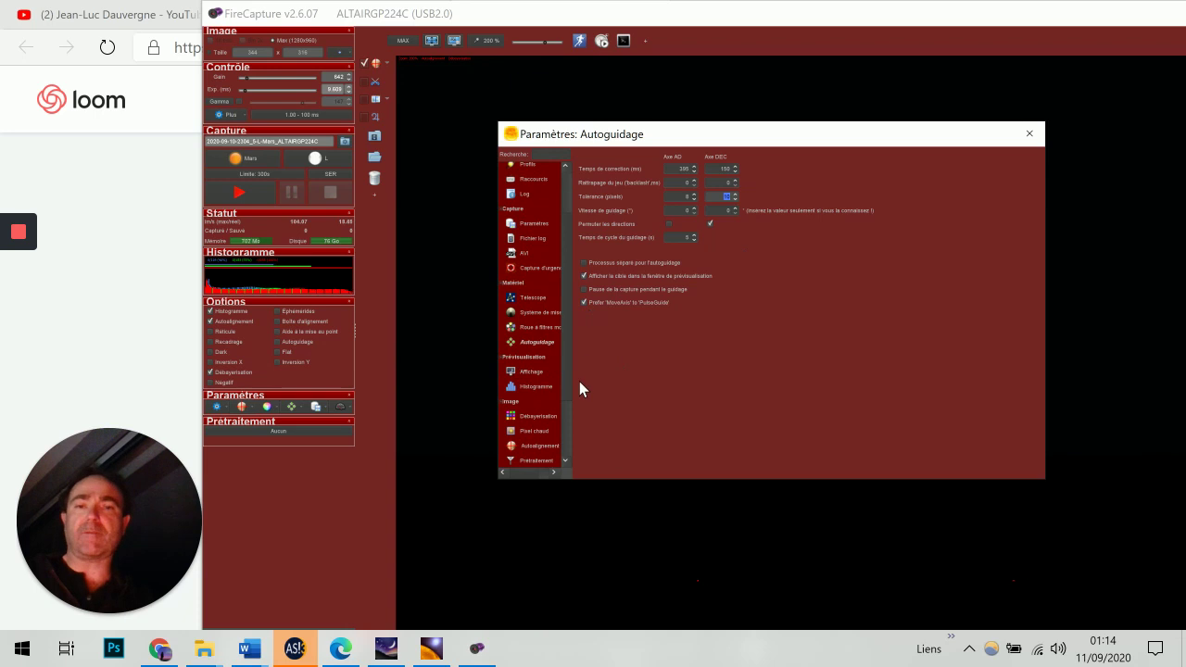
click(532, 373)
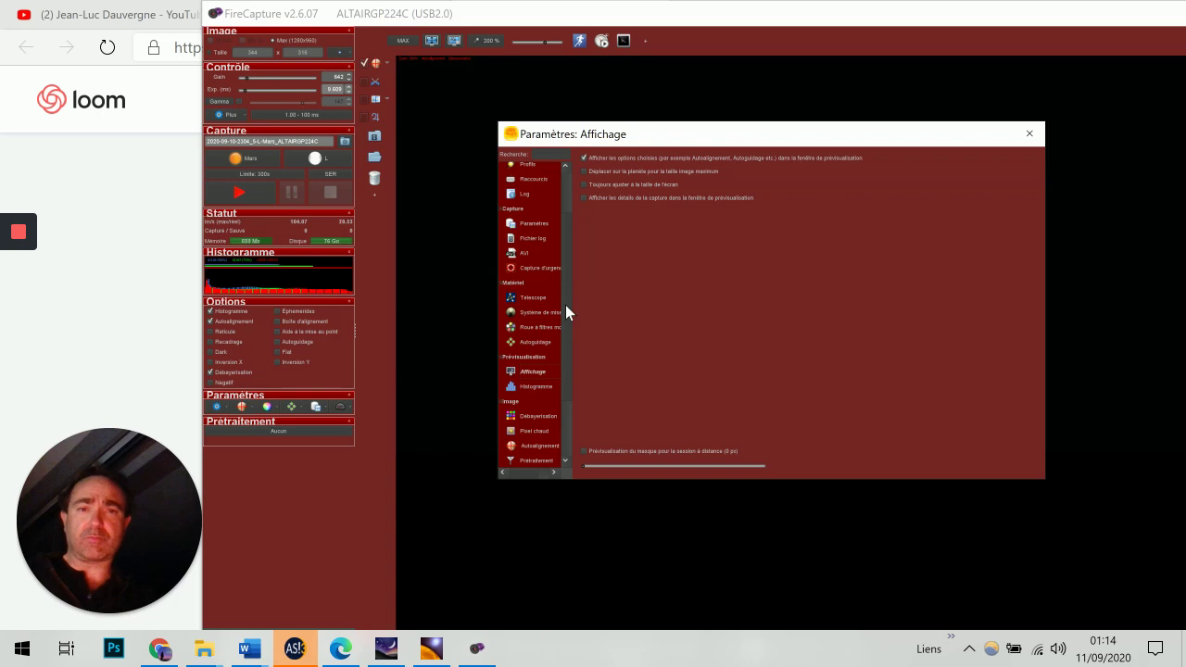
drag(565, 305, 565, 332)
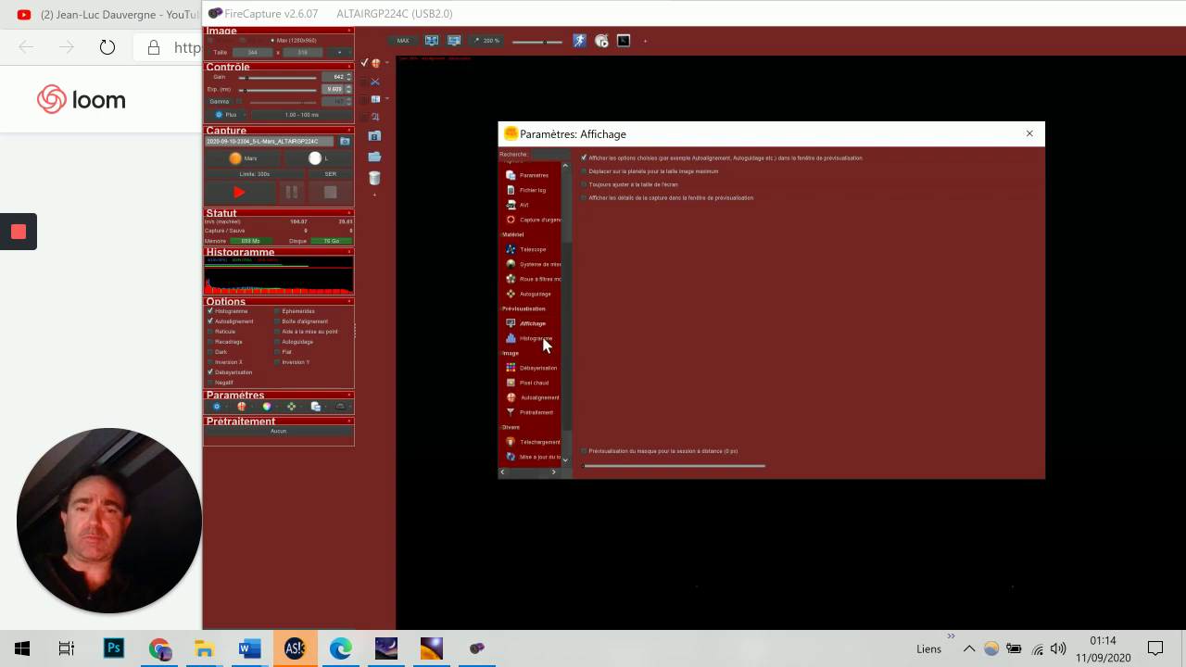
click(543, 339)
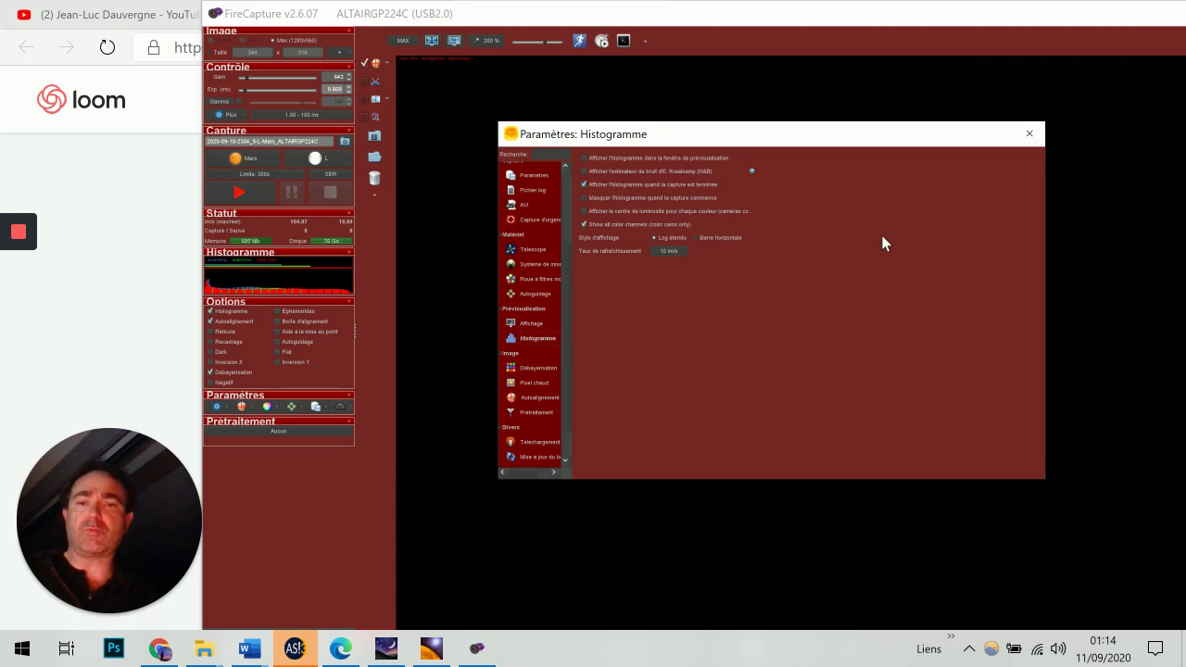
click(1030, 134)
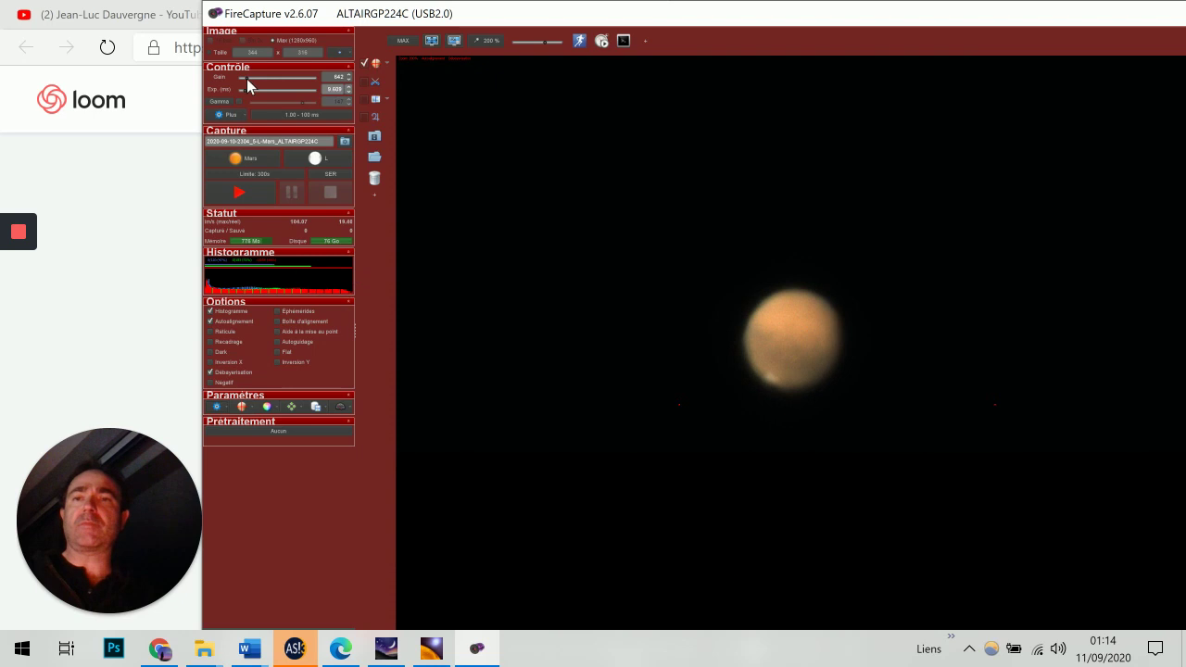
Step: Set the gain to 623, try exposures up to 100 ms, settle on 10.39 ms, and compare theoretical with actual frame rates
drag(247, 79, 245, 76)
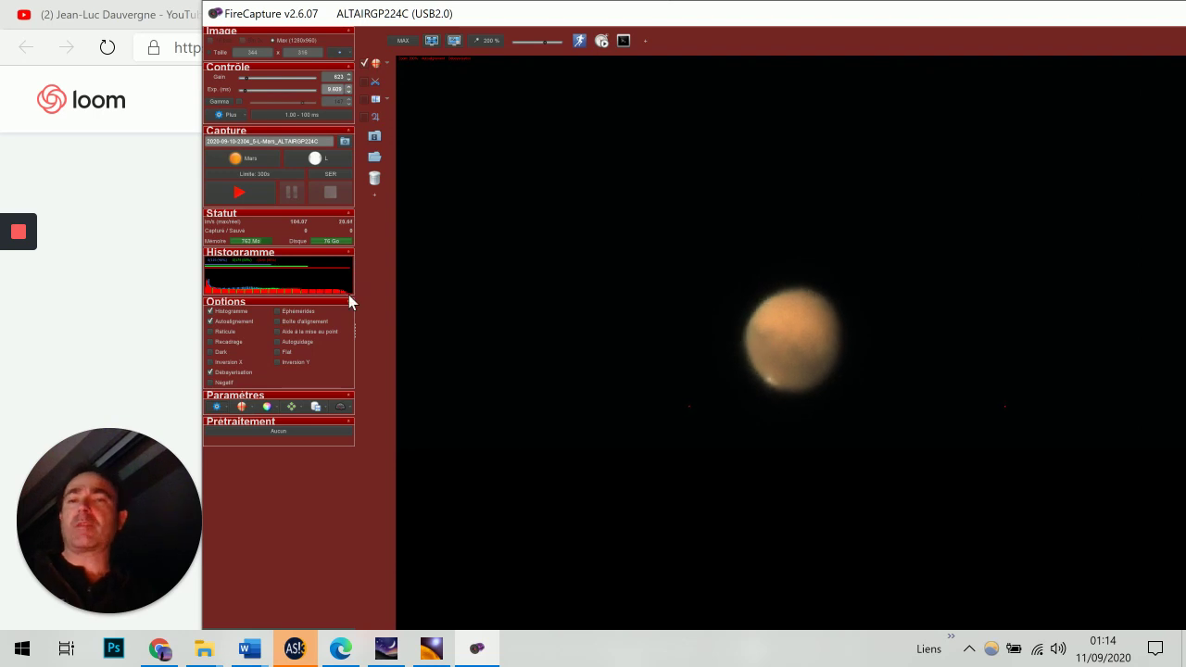
click(253, 88)
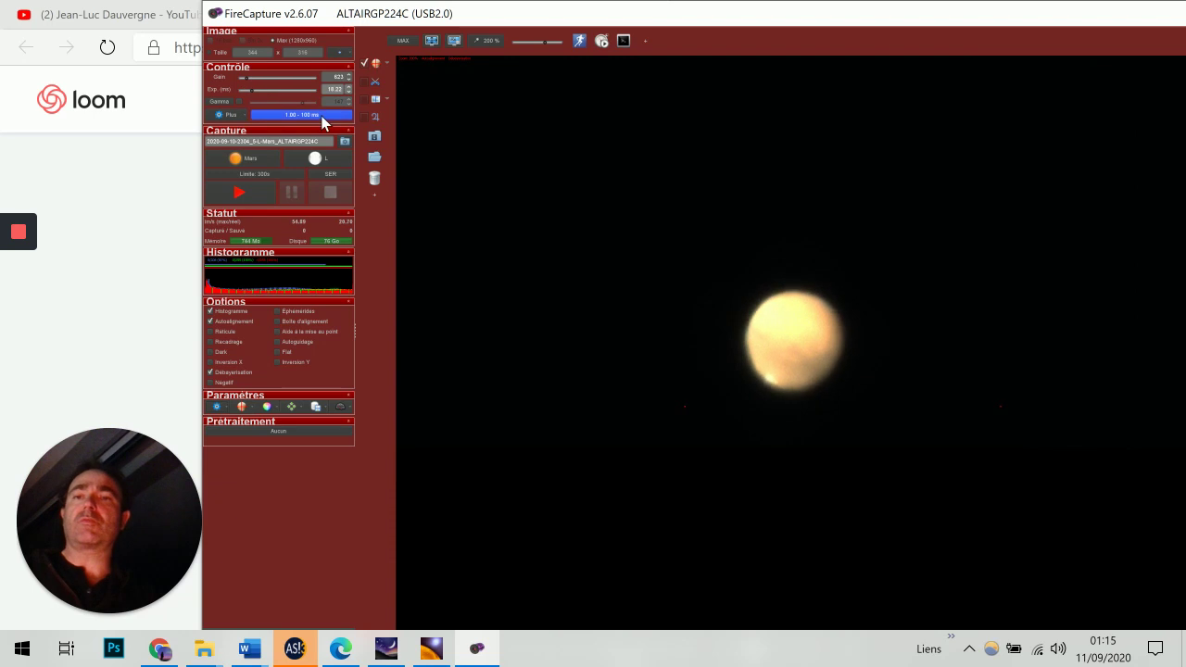
drag(252, 89, 332, 87)
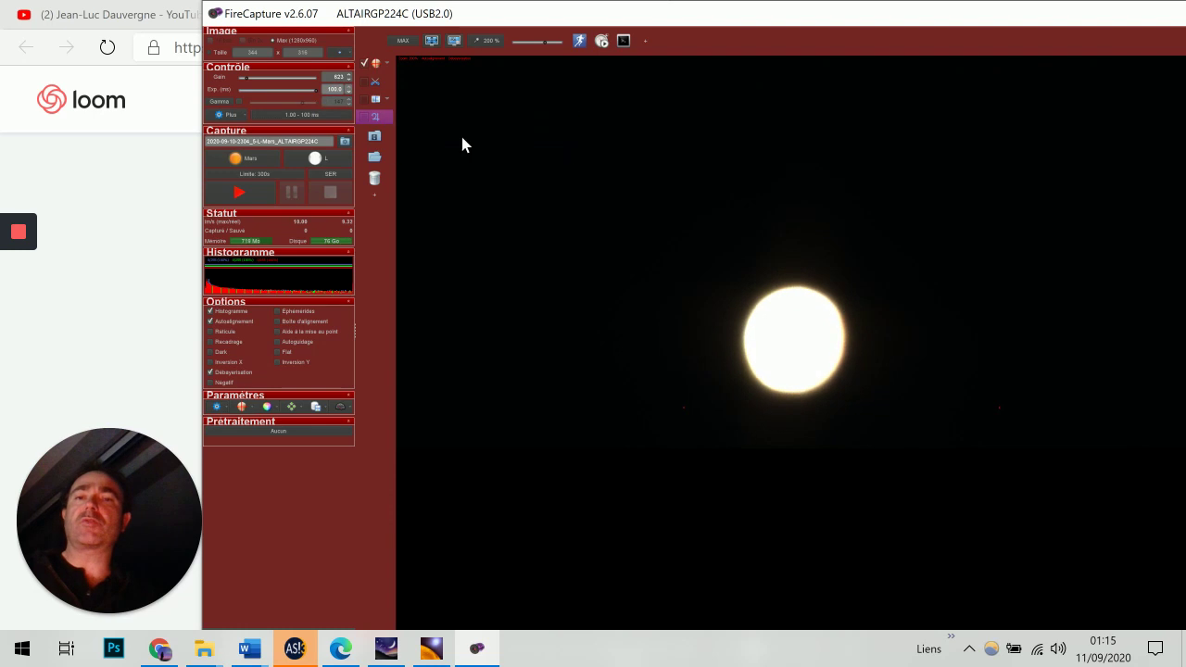
mouse_move(319, 113)
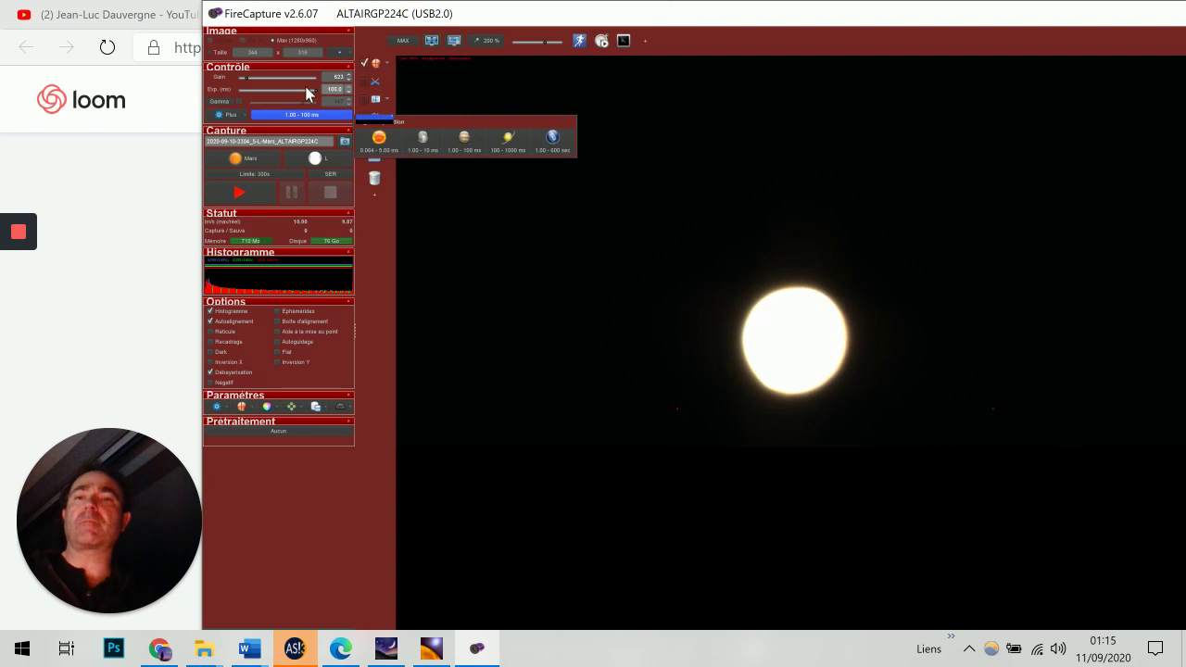
drag(316, 90, 245, 88)
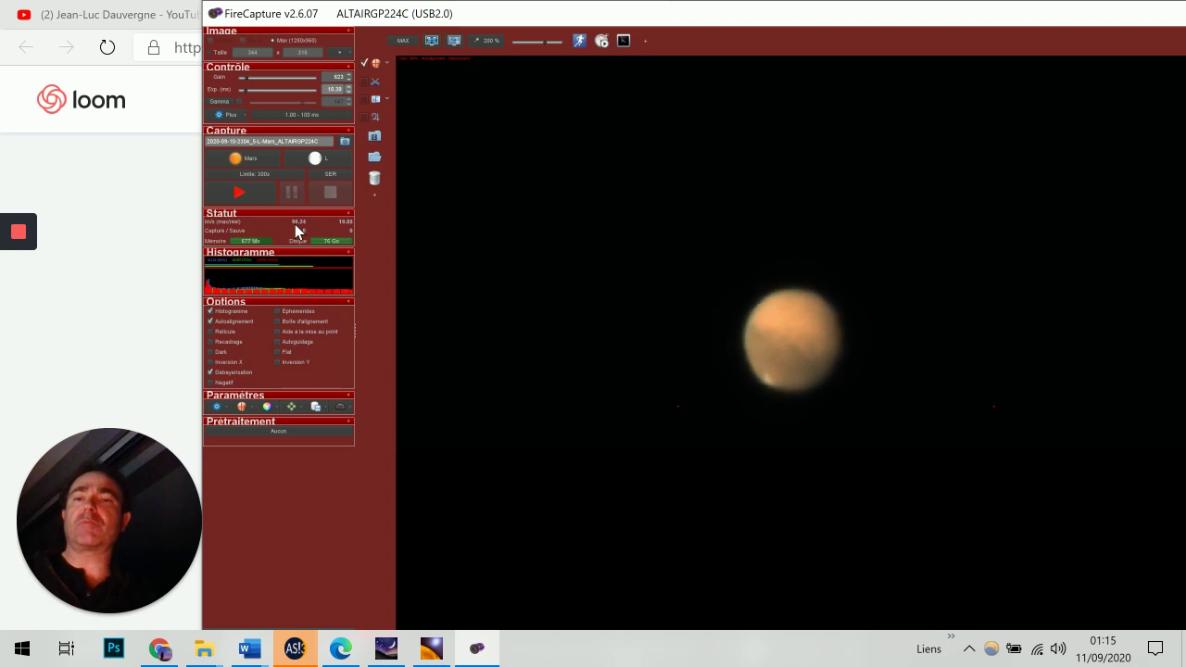
mouse_move(294, 224)
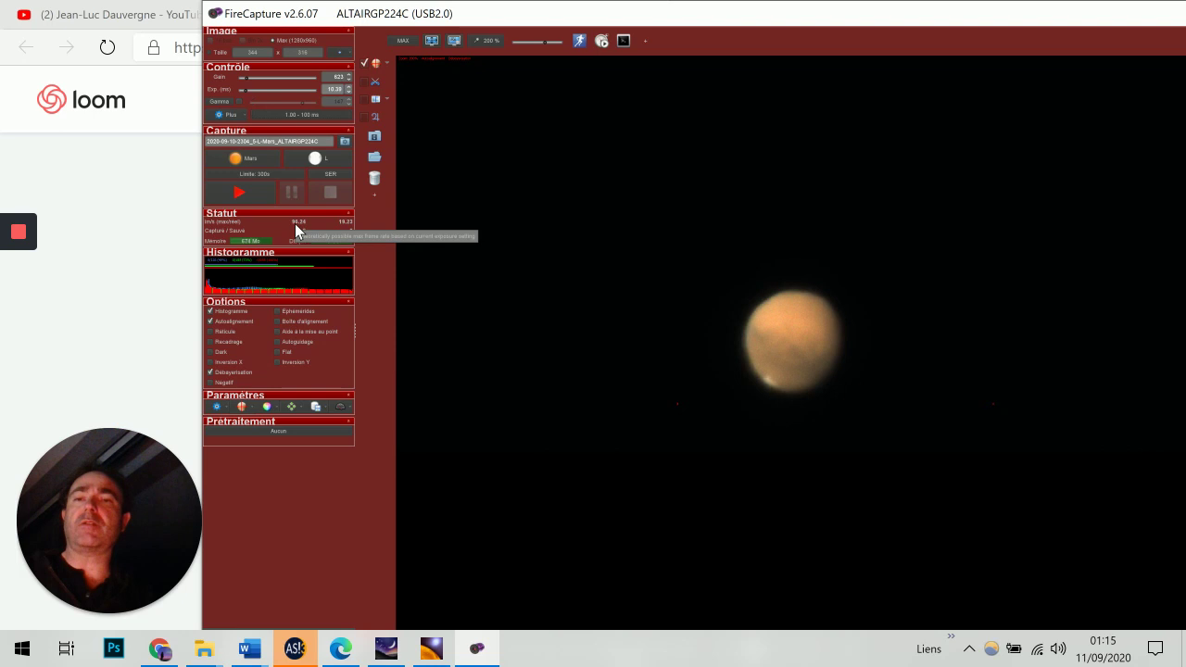
mouse_move(348, 222)
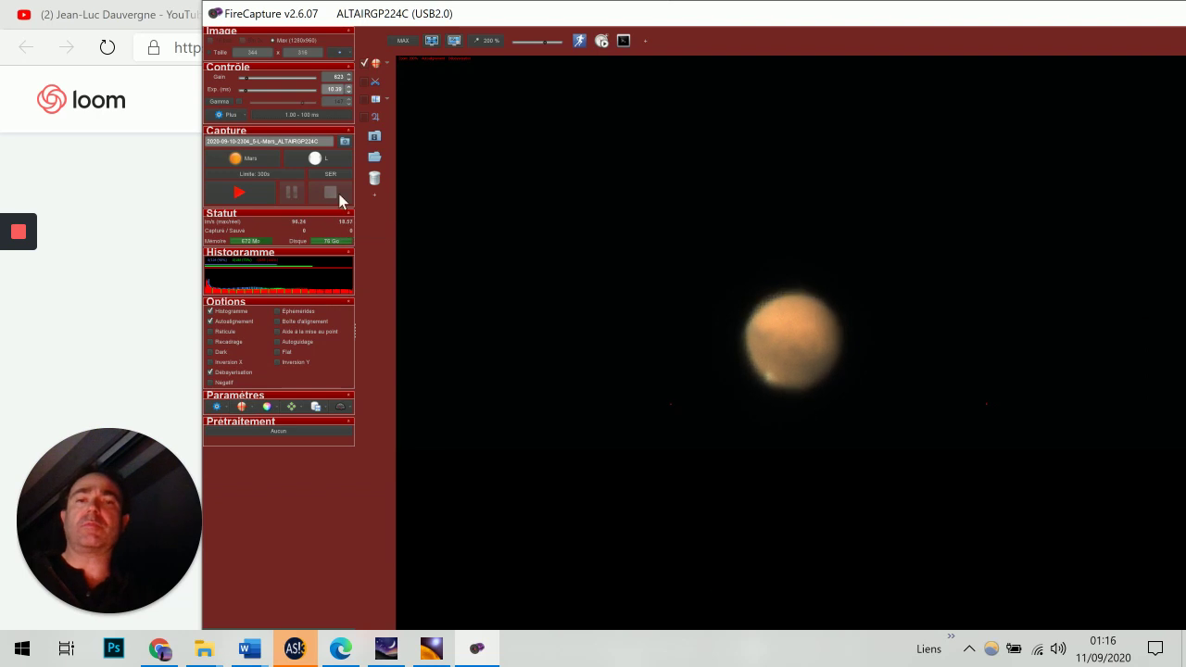
Step: Turn off Autoalignement at 100% zoom and crop the capture area around Mars to 548x392
click(490, 41)
click(529, 67)
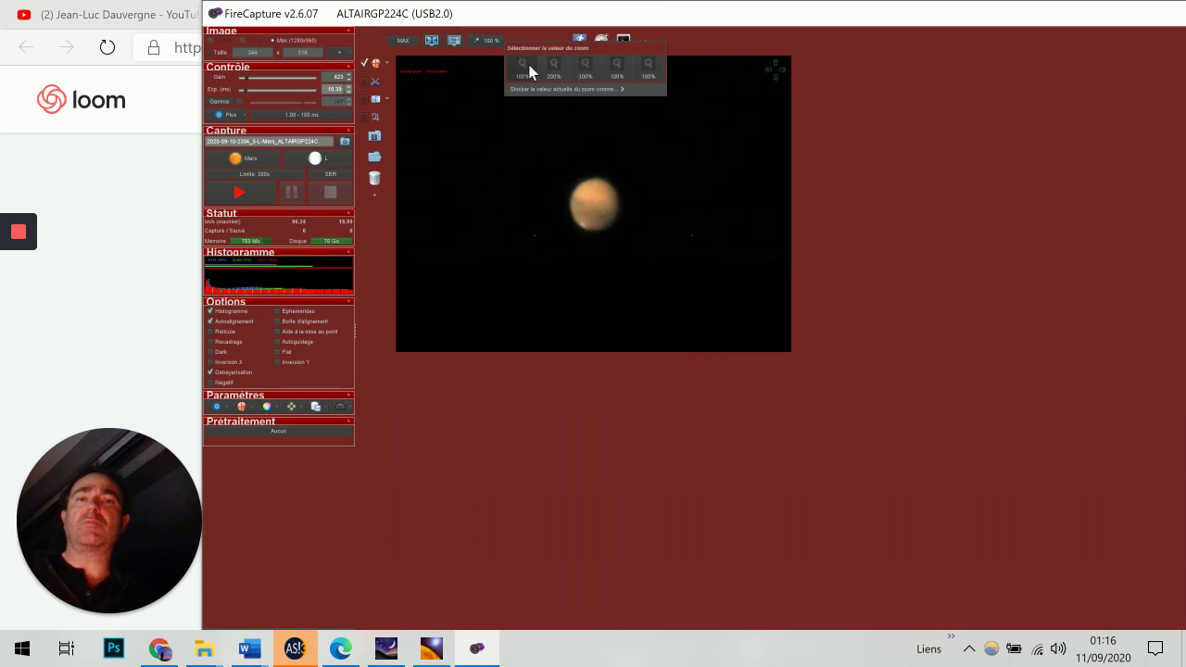
click(231, 316)
click(230, 321)
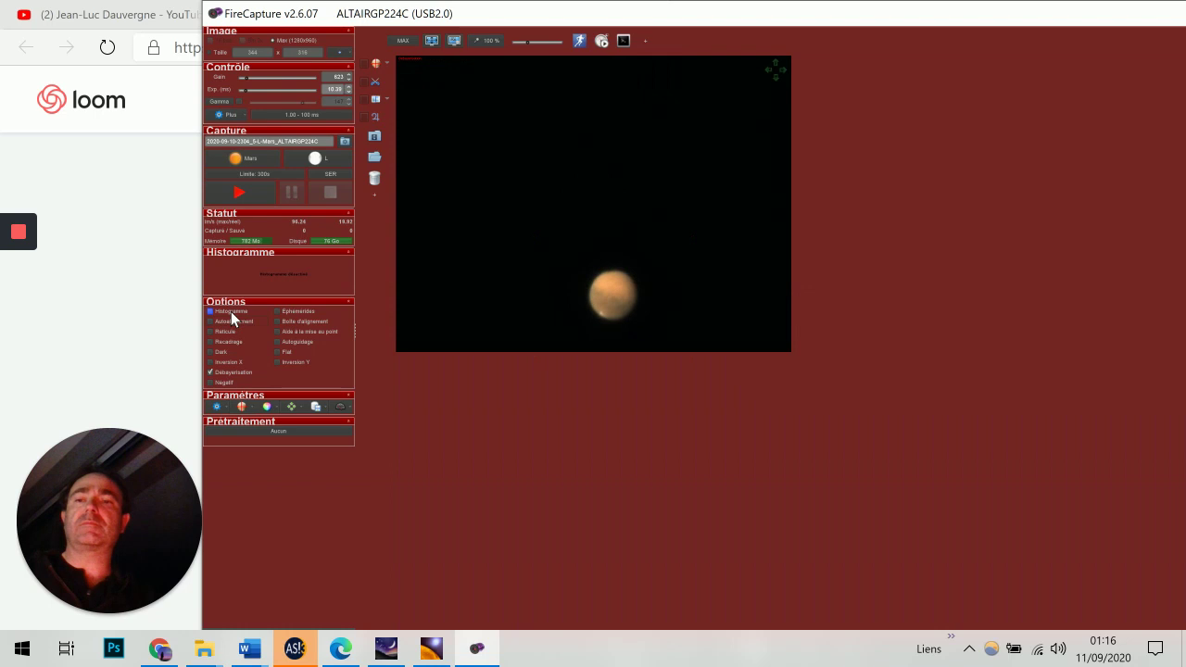
click(231, 312)
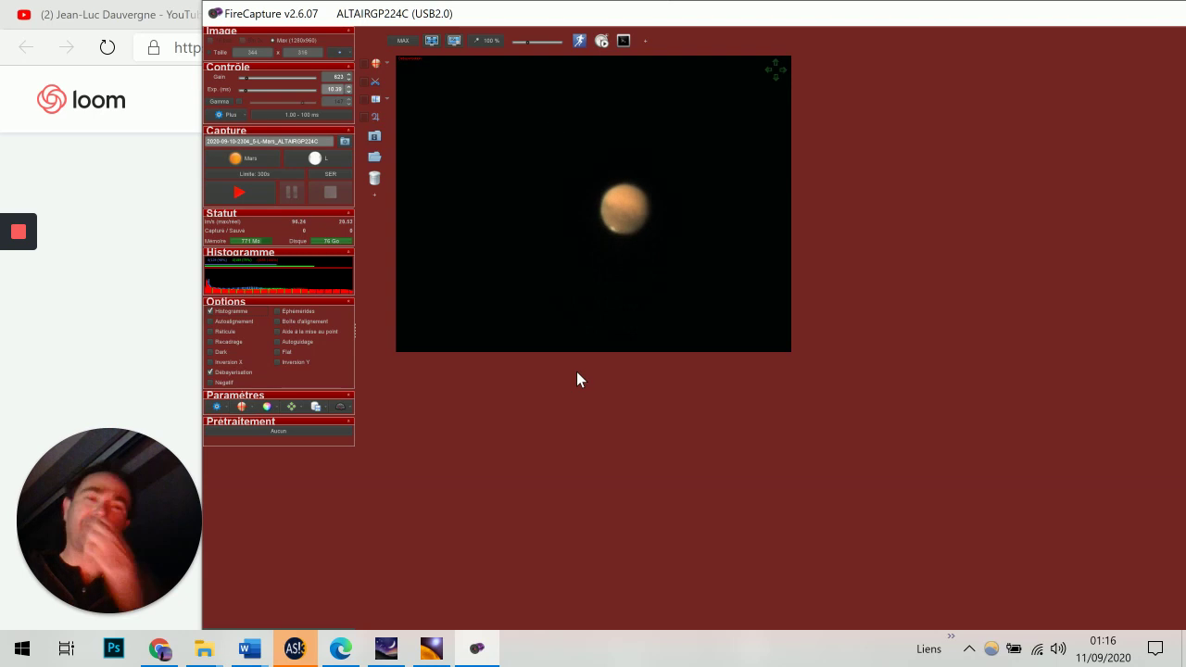
mouse_move(519, 139)
mouse_down()
mouse_move(661, 226)
mouse_move(681, 261)
mouse_up()
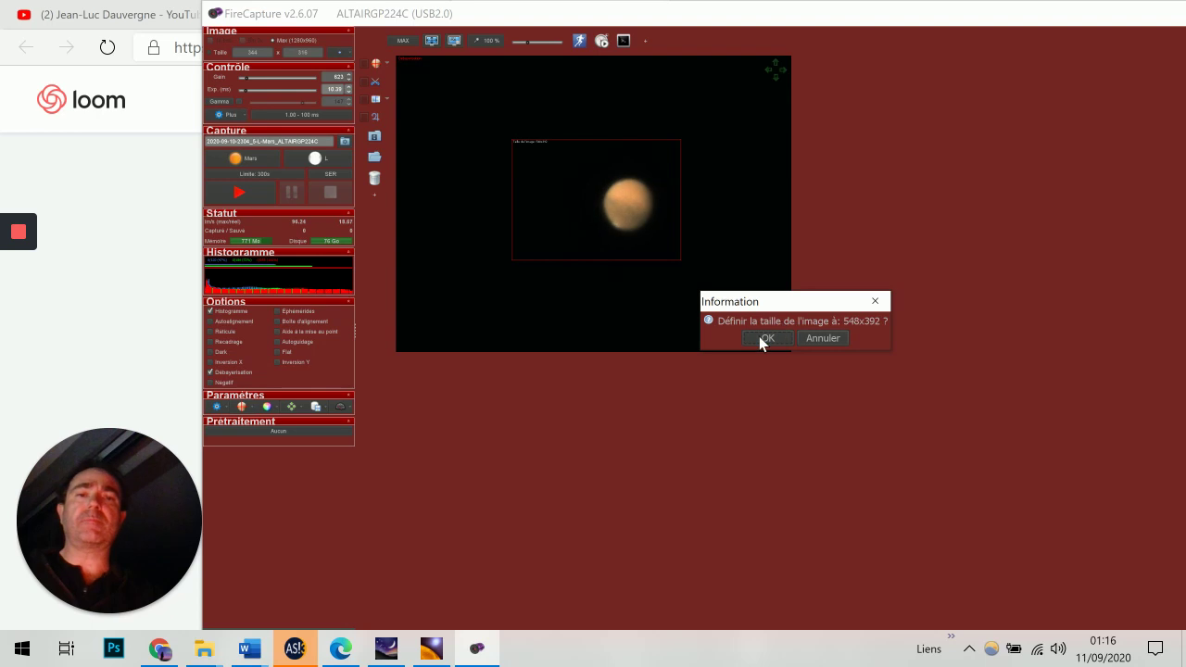
click(758, 337)
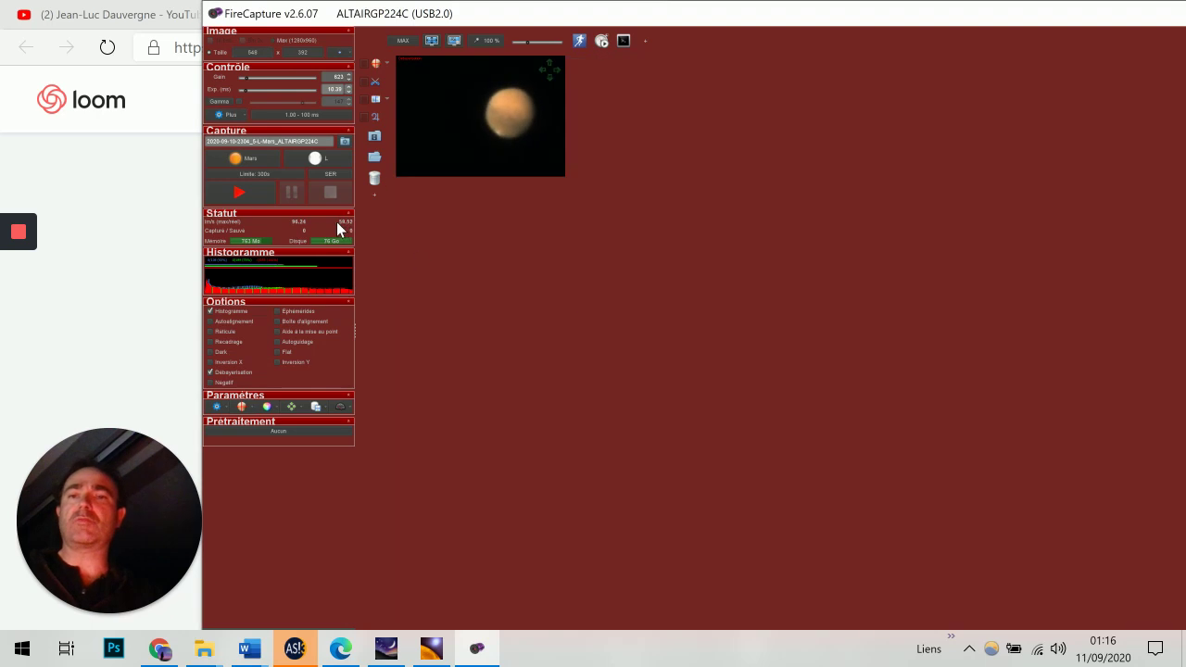
Step: Try the camera's Speed setting at 2 and return it to 1
click(230, 116)
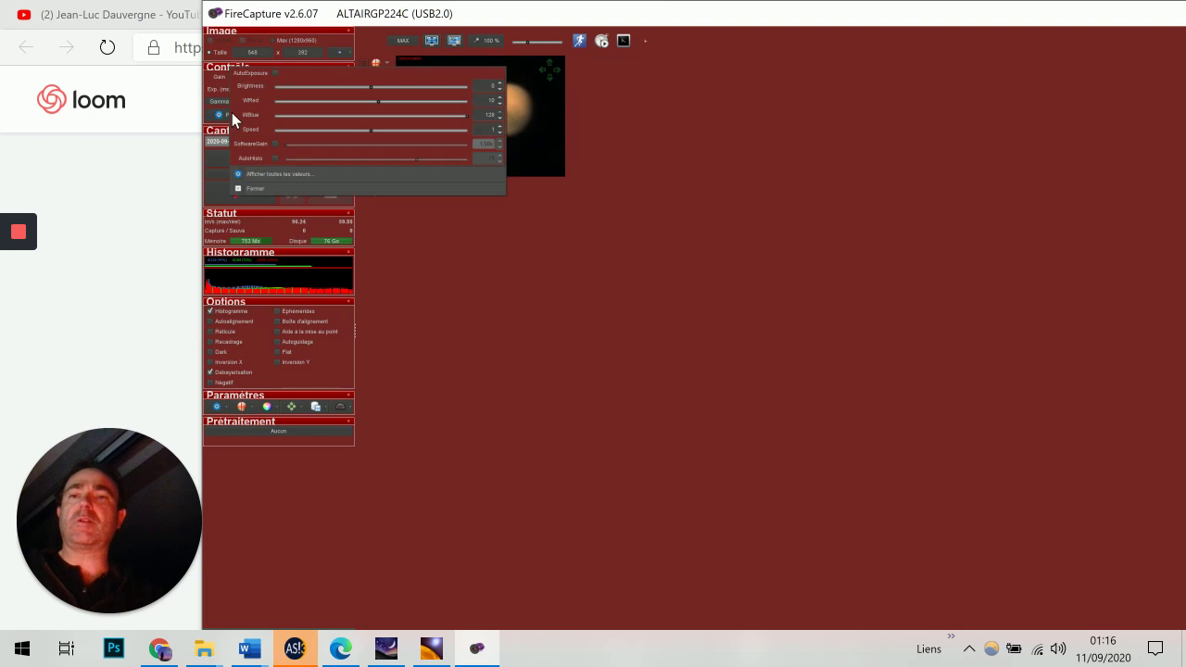
drag(373, 130, 529, 265)
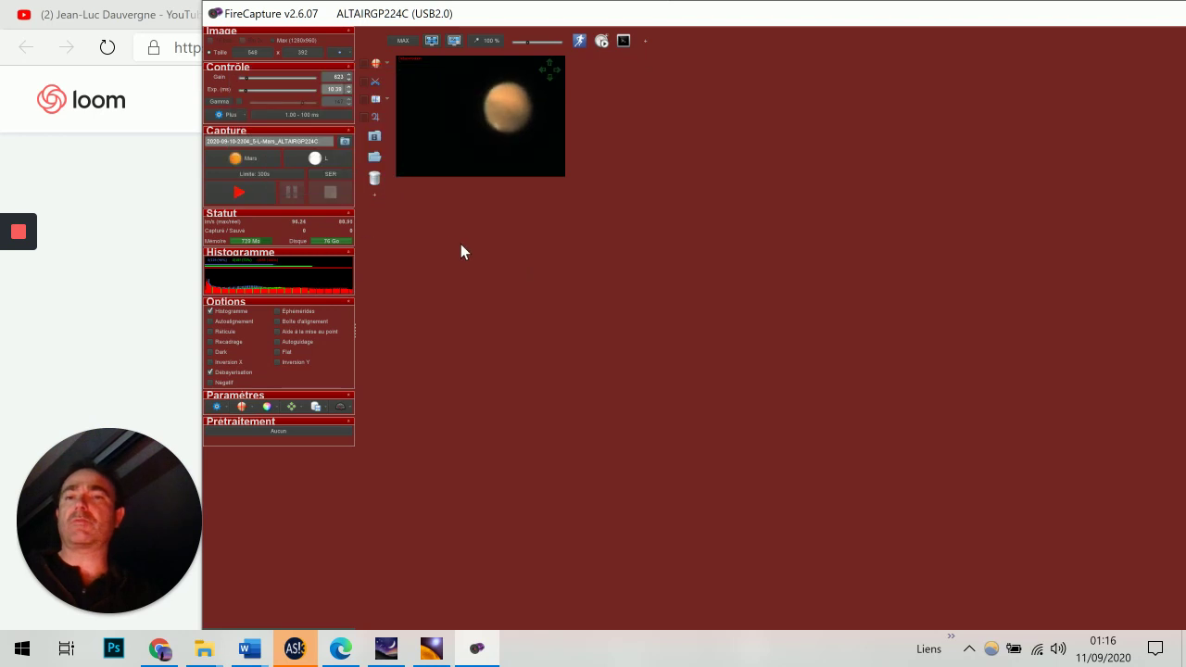
click(227, 115)
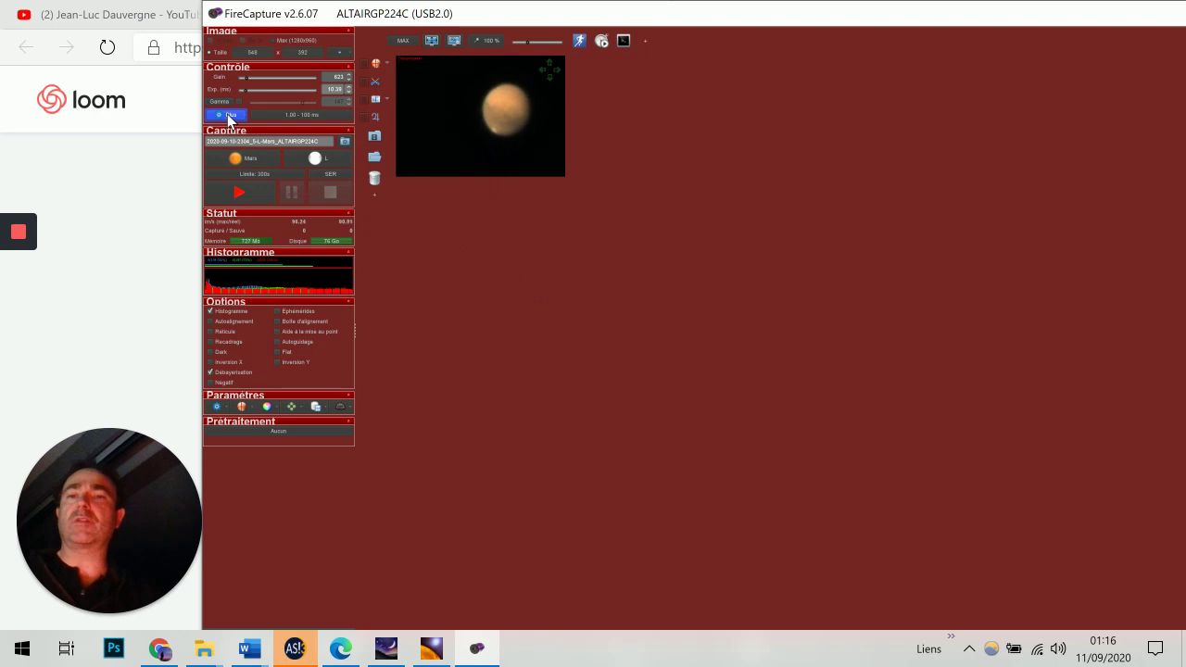
click(228, 117)
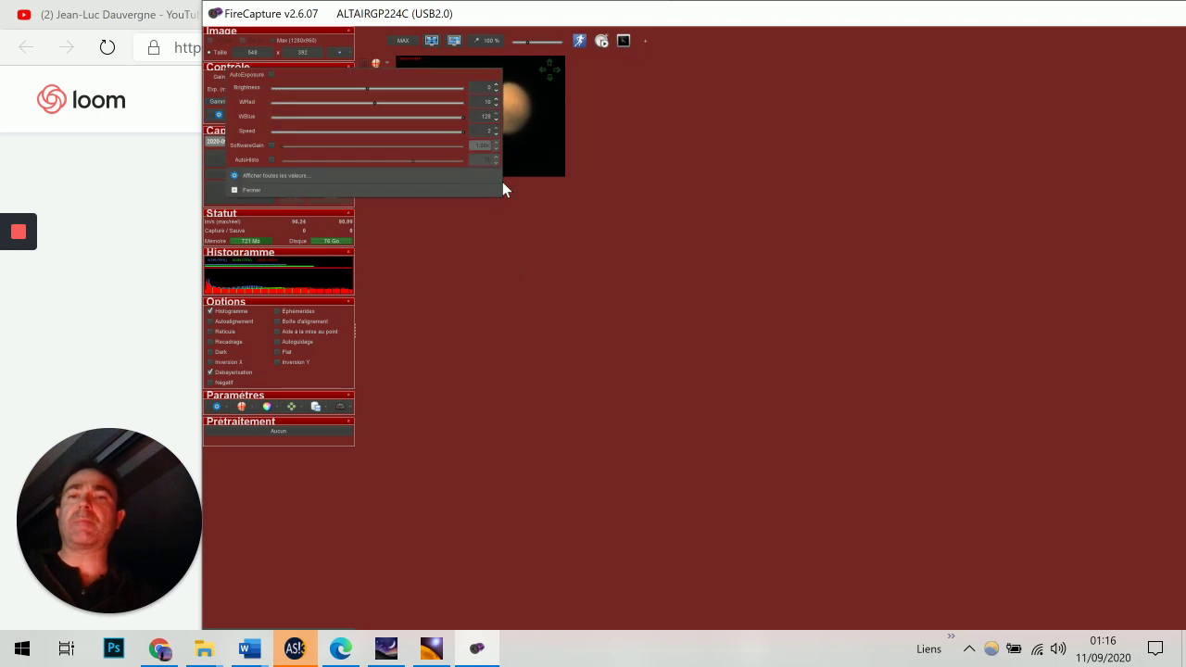
drag(464, 131, 380, 131)
click(534, 249)
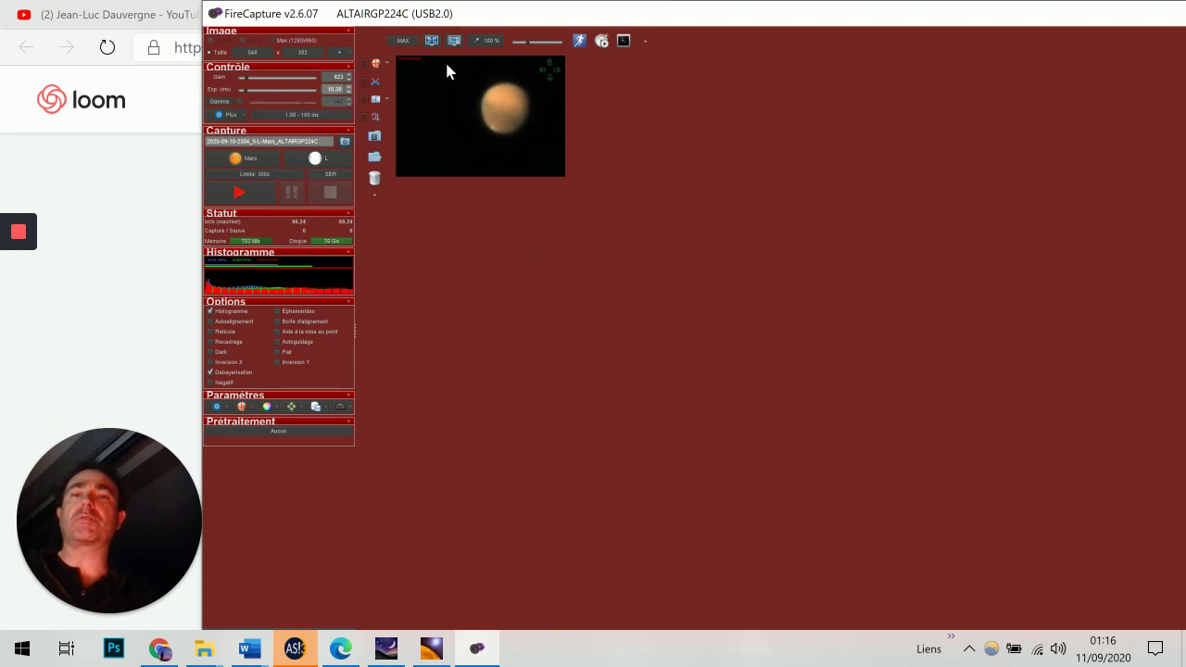
Step: Crop the capture area more tightly around Mars to 376x286 and set the preview zoom to 300%
drag(425, 63, 541, 152)
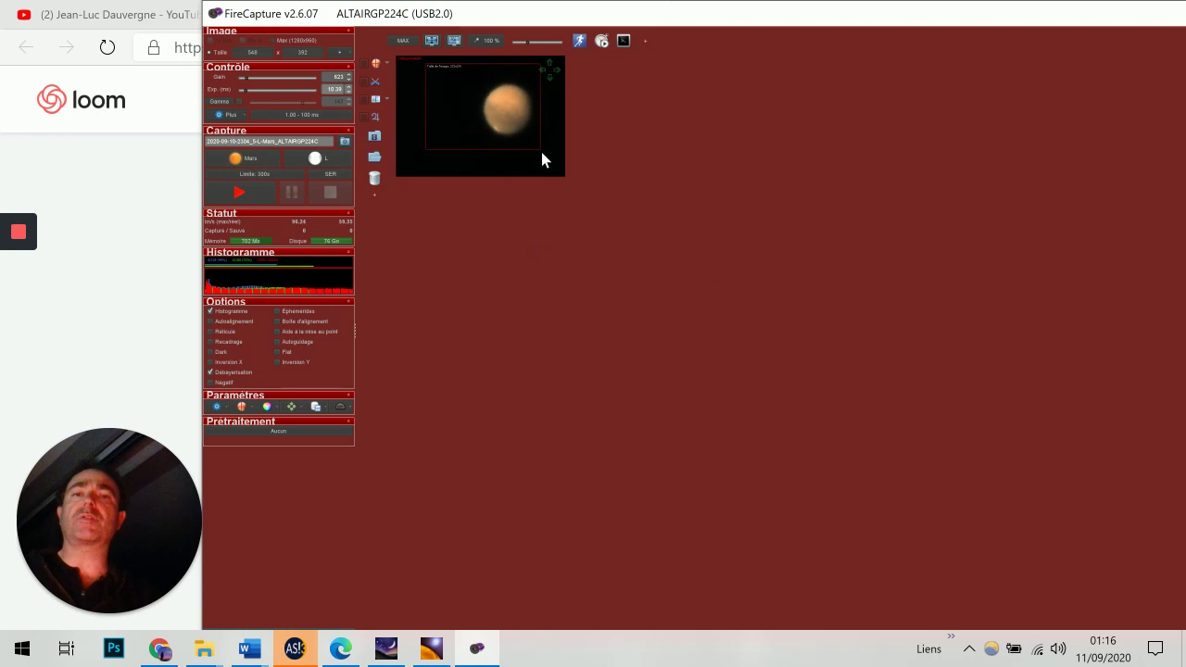
click(766, 342)
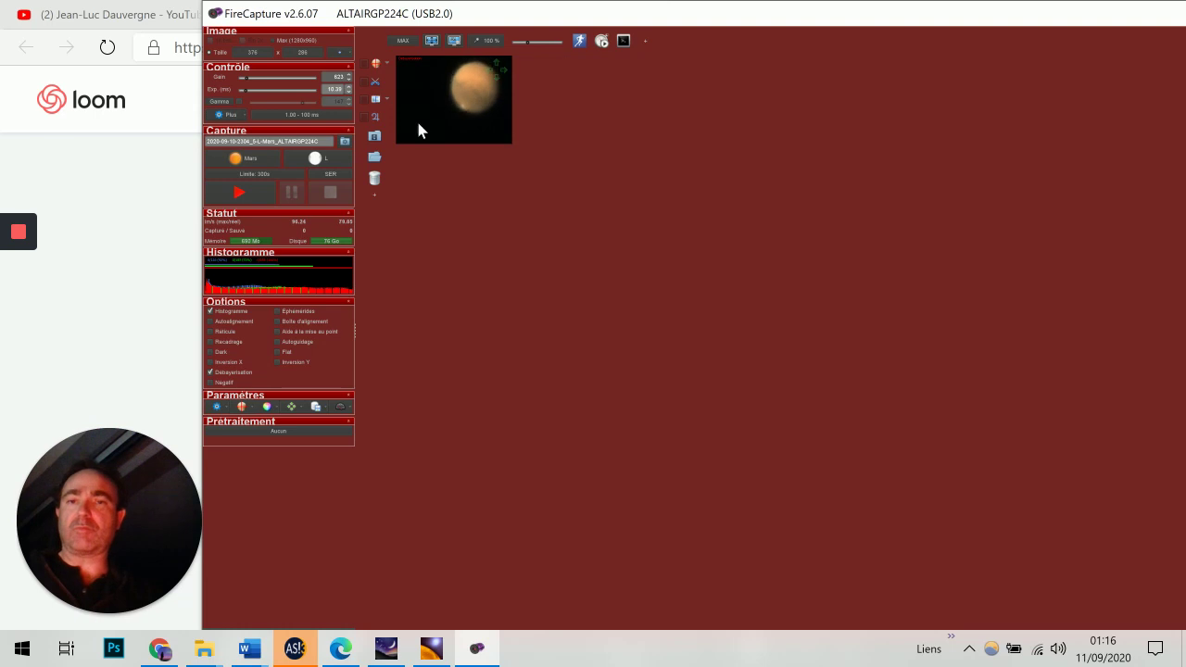
click(491, 41)
click(586, 73)
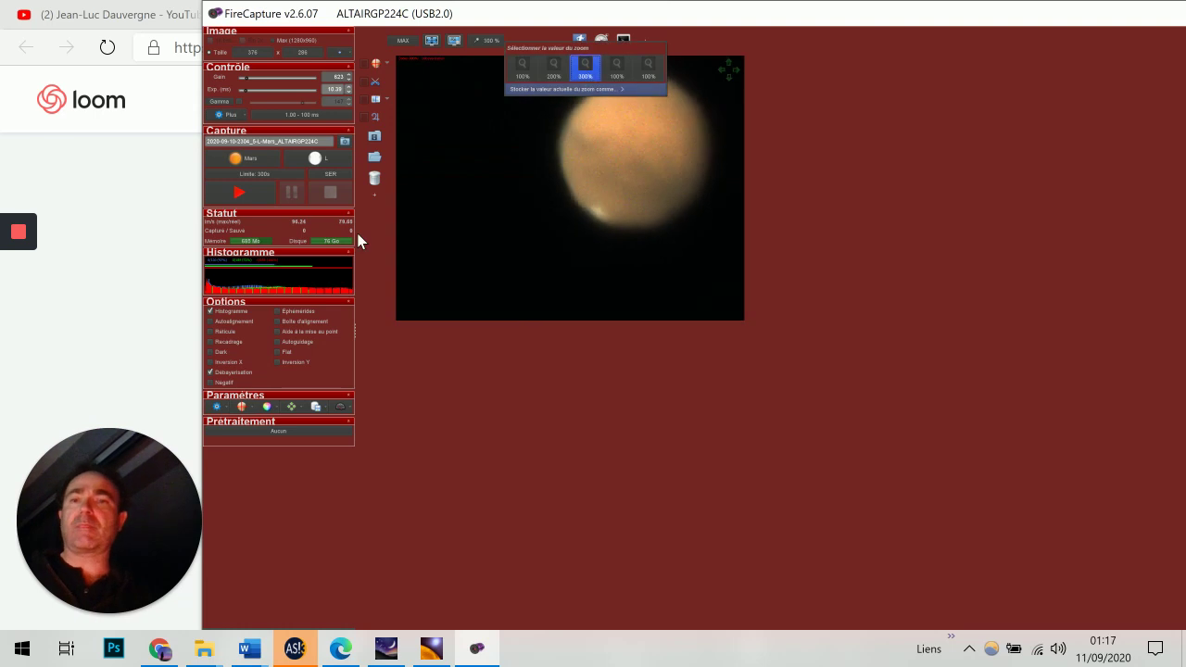
click(600, 388)
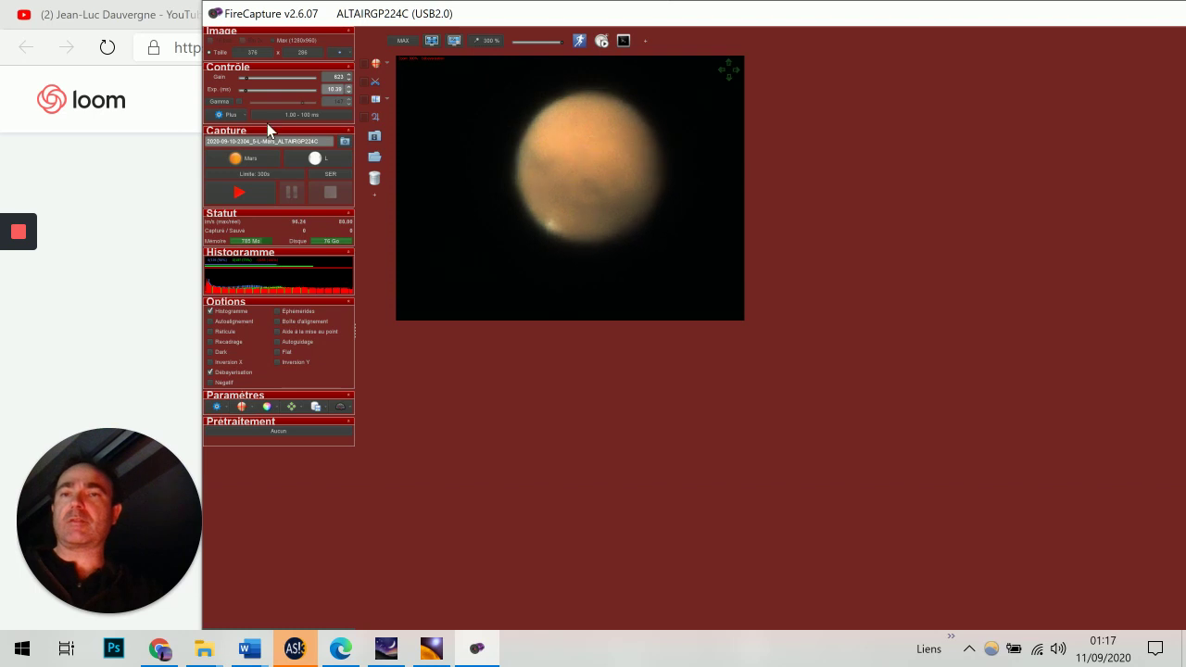
Step: Set the white balance to WRed 6 and, after trying WBlue at 103, return it to 128
click(231, 115)
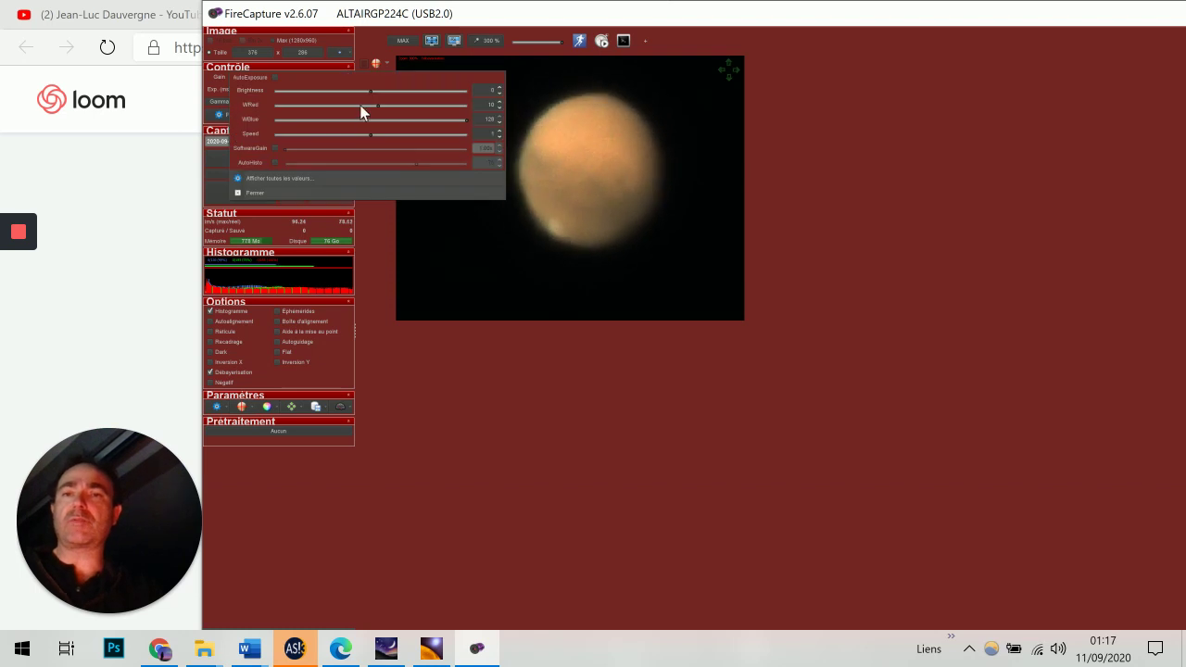
drag(385, 107, 378, 105)
drag(465, 119, 449, 119)
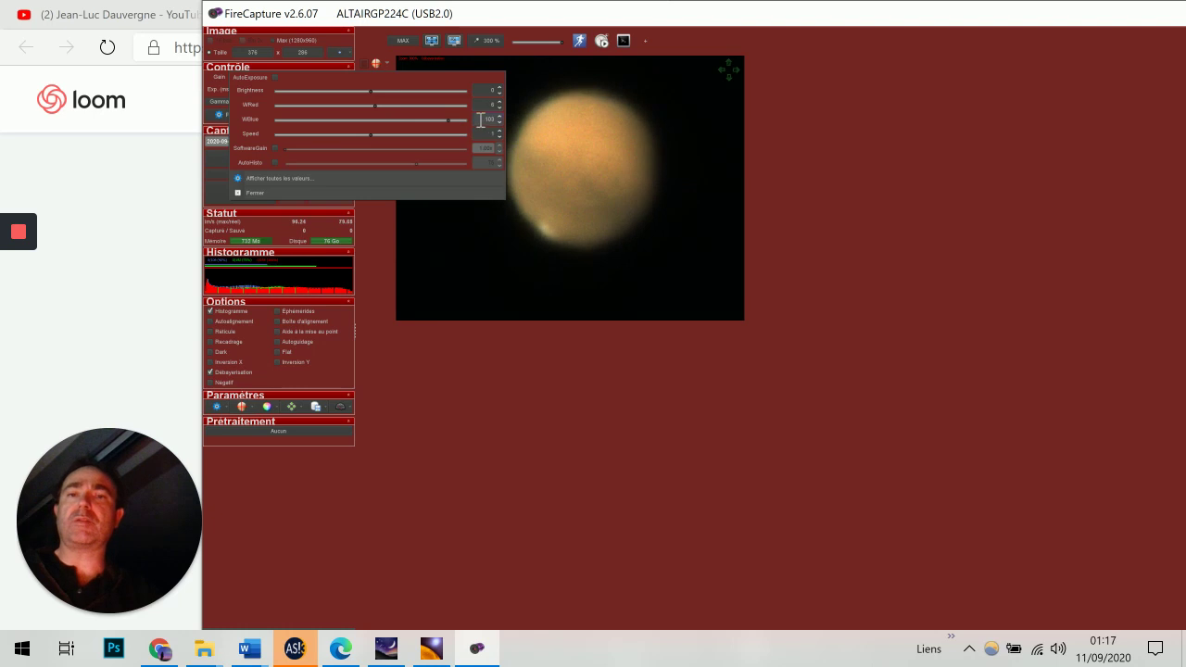
drag(454, 119, 466, 119)
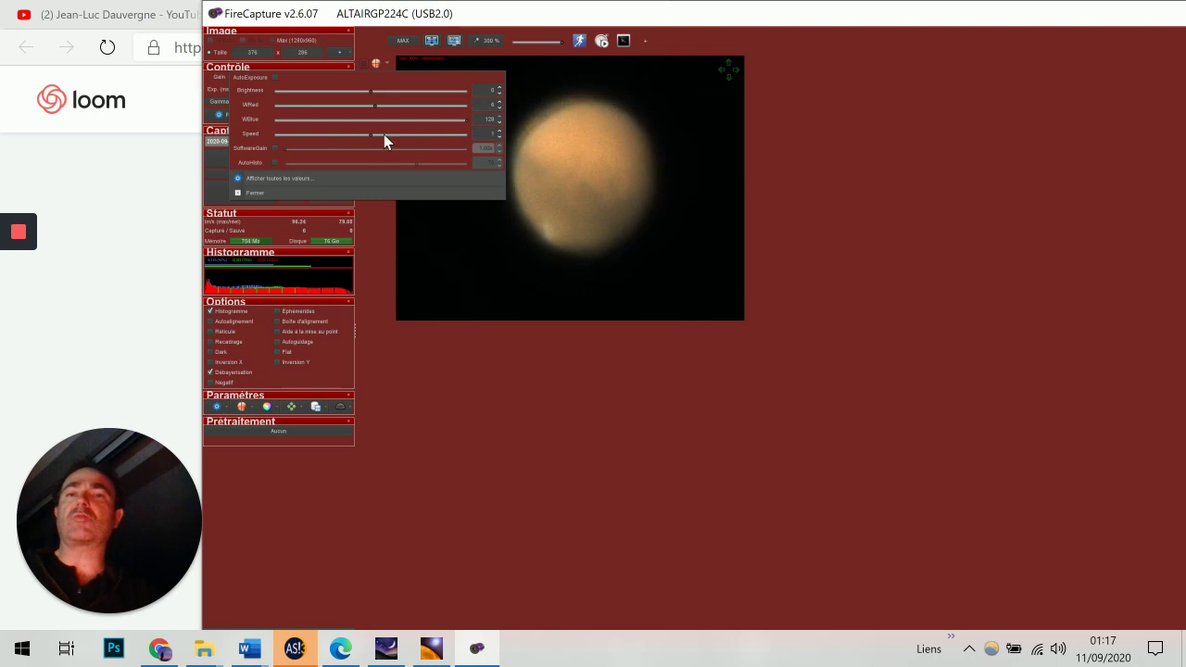
click(407, 343)
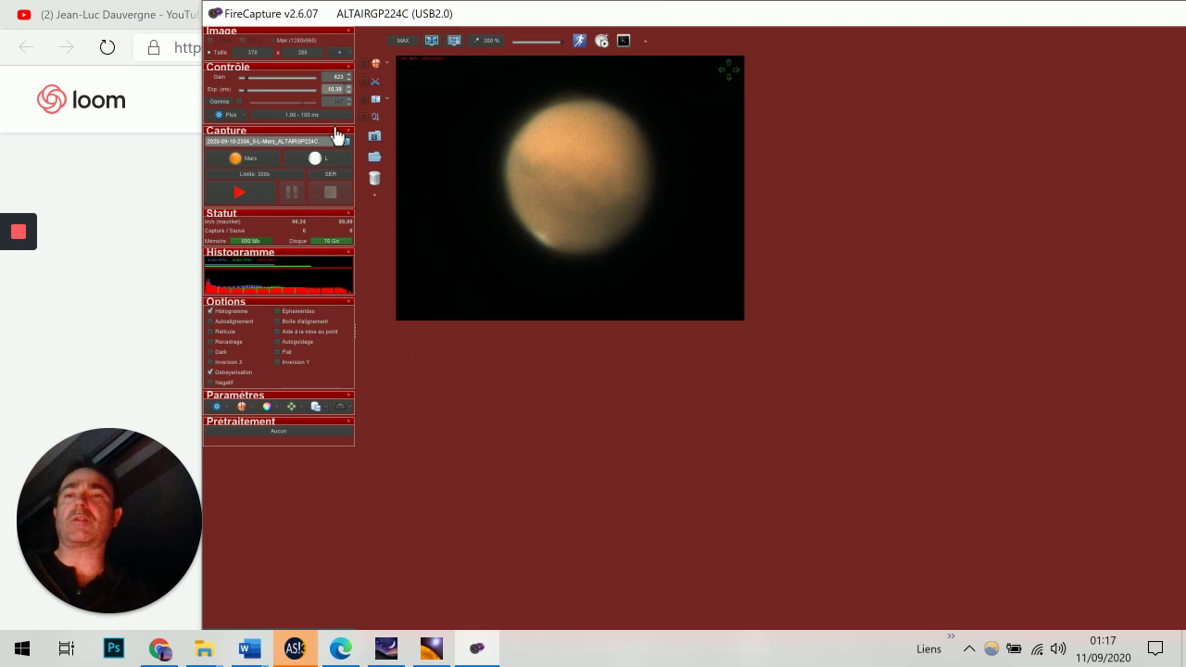
click(228, 114)
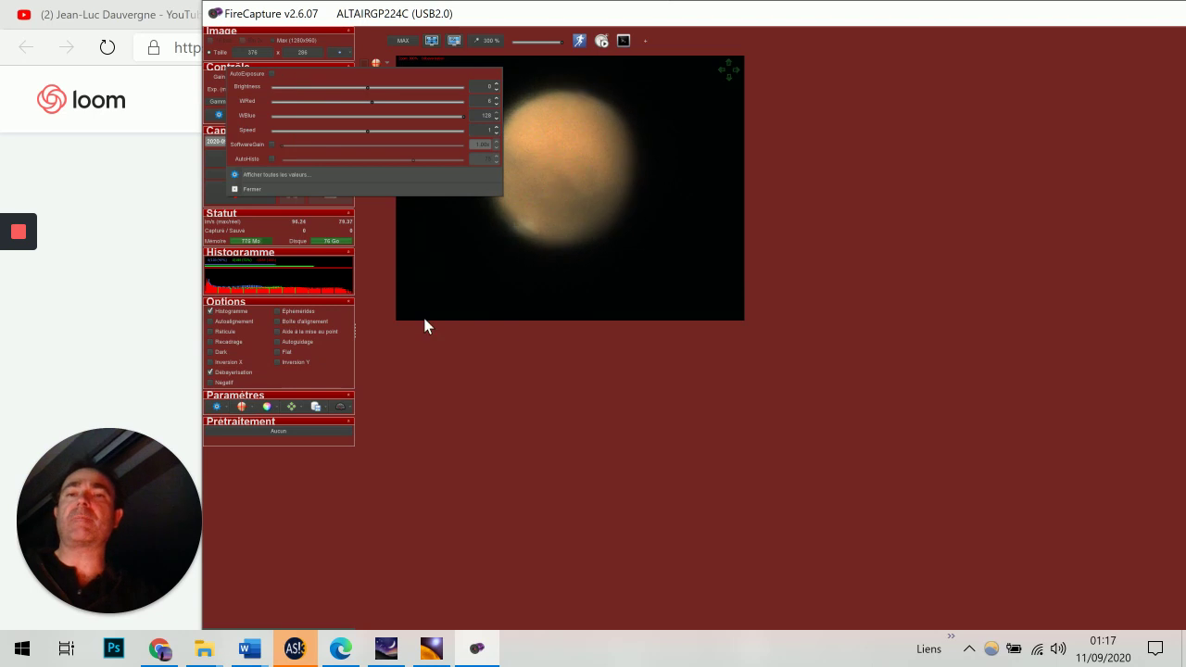
click(454, 461)
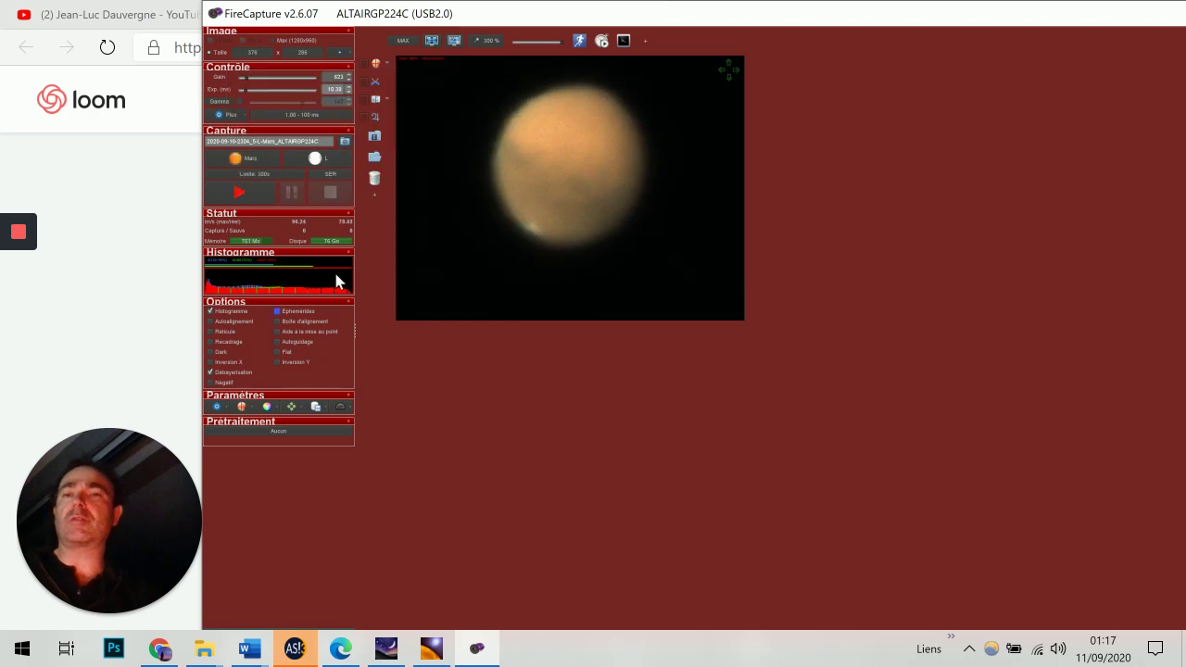
Step: Try the Gamma correction at a slightly higher value, turn on Autoalignement, and switch Gamma off again
click(239, 101)
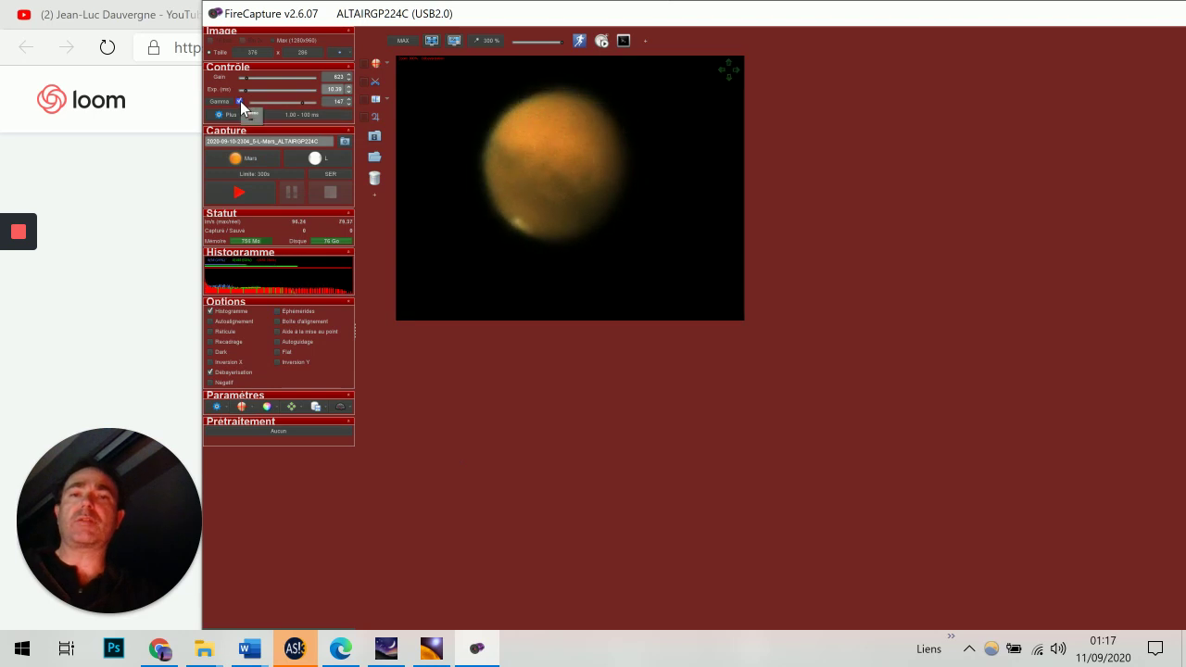
click(306, 101)
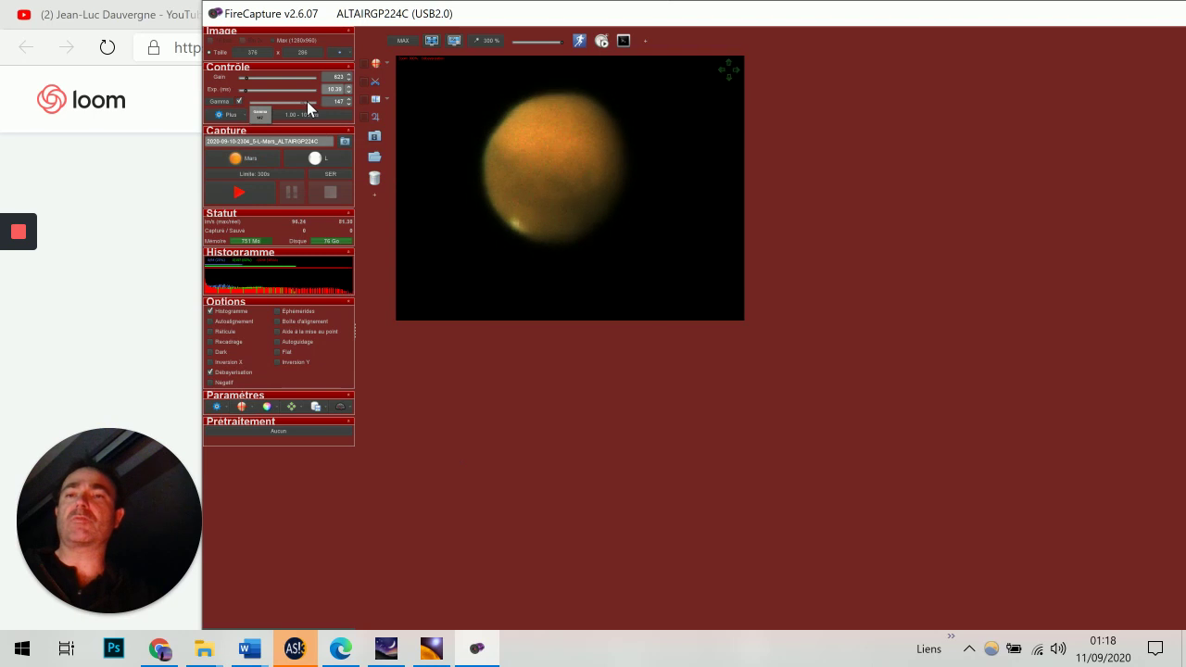
click(307, 101)
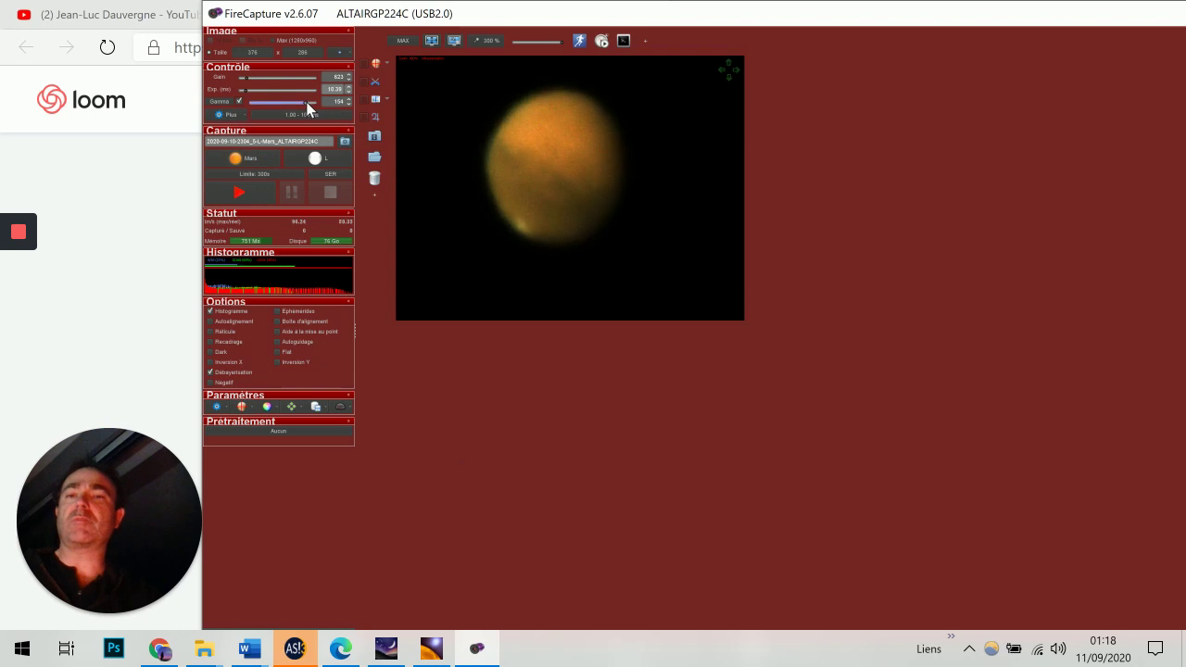
click(244, 321)
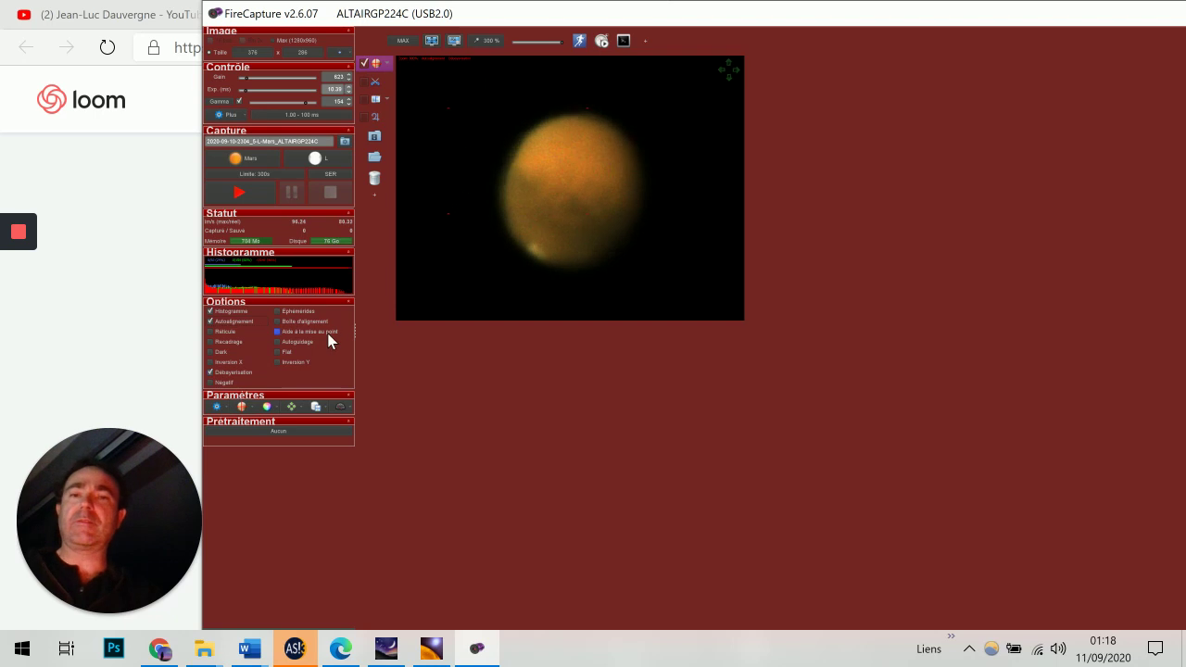
click(239, 102)
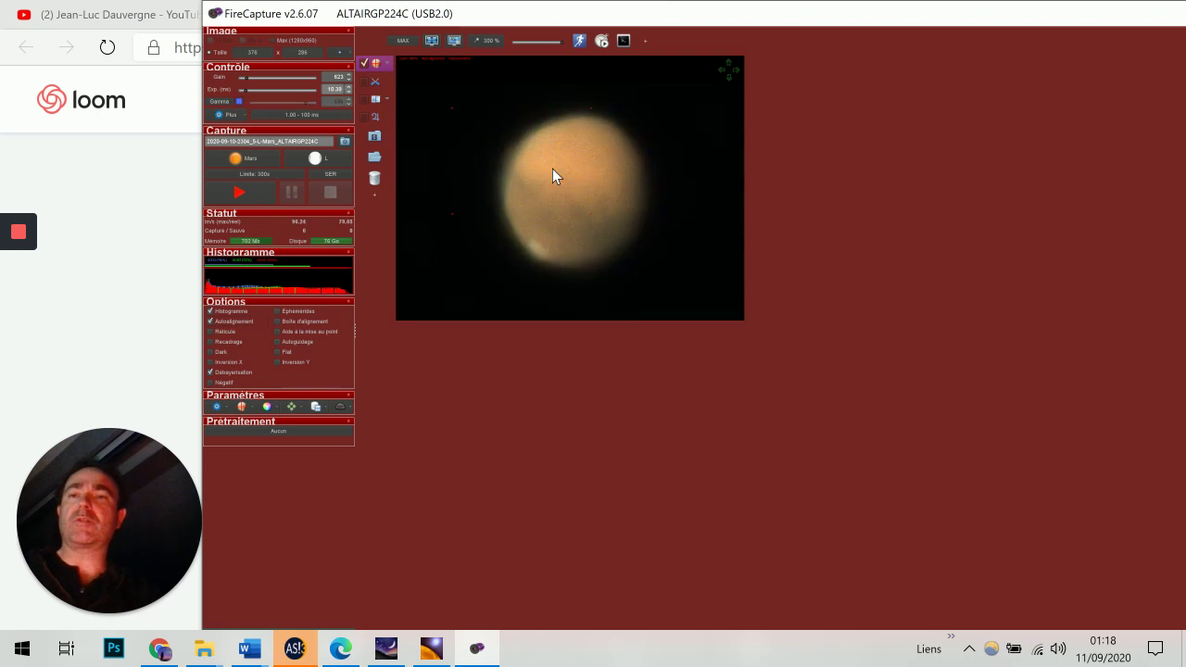
Step: Turn off Débayerisation and look through the available capture file types
click(211, 372)
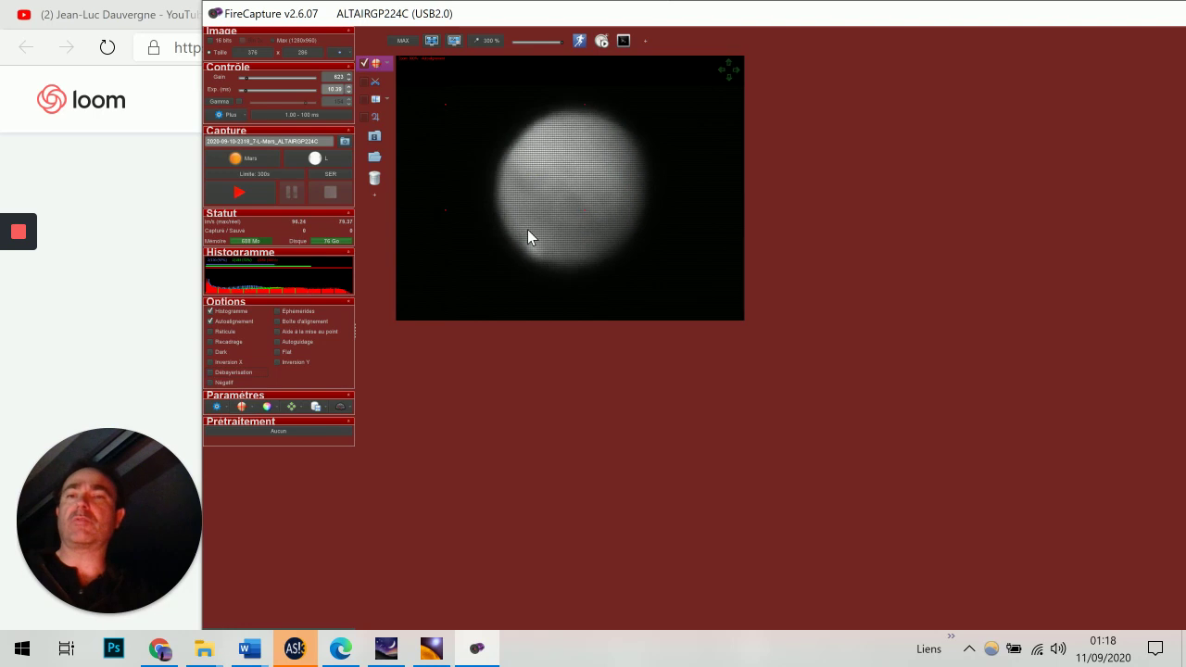
click(333, 175)
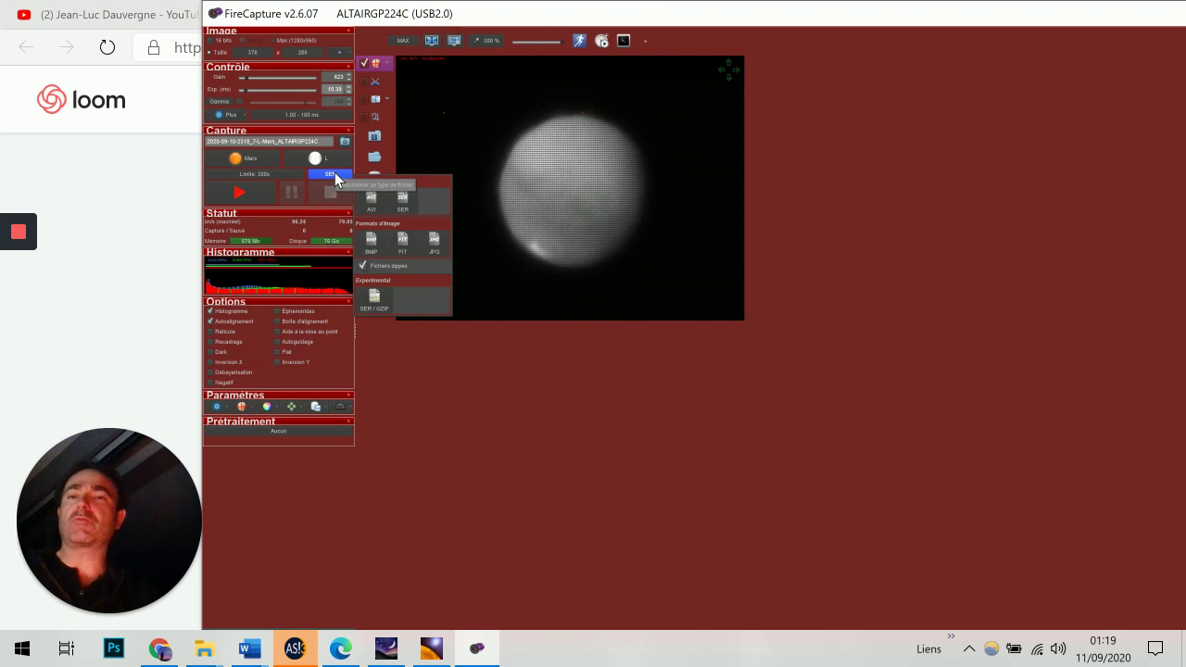
click(402, 244)
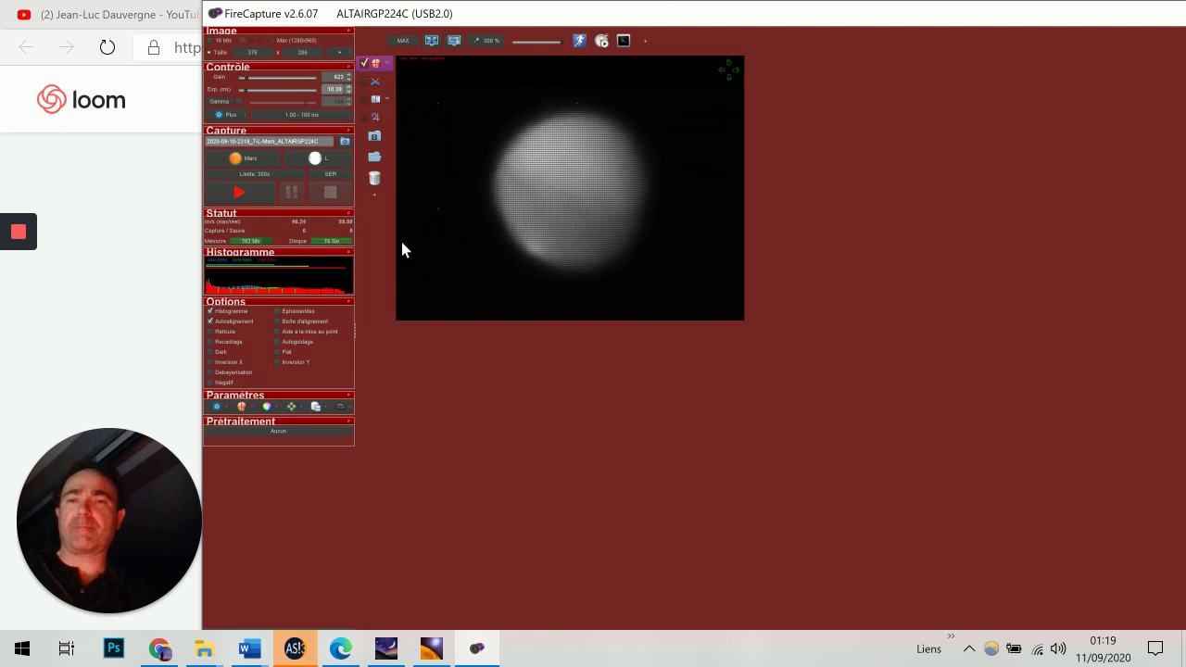
Step: Set the capture limit to 300 seconds from the default limits
click(269, 171)
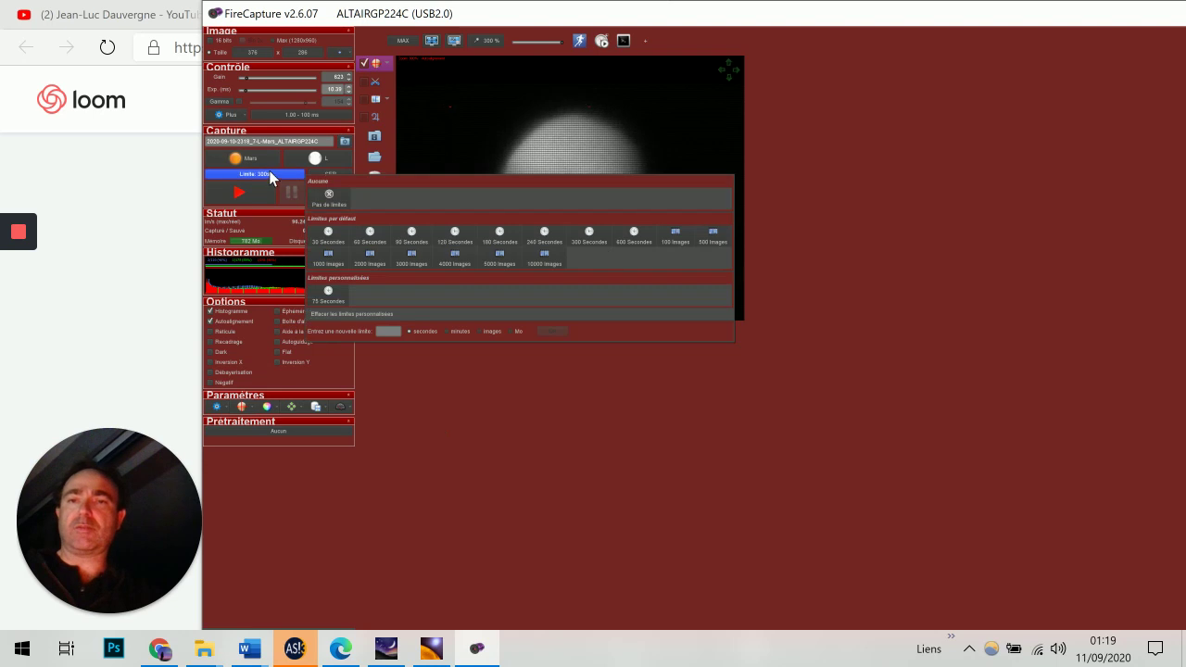
click(587, 232)
click(580, 367)
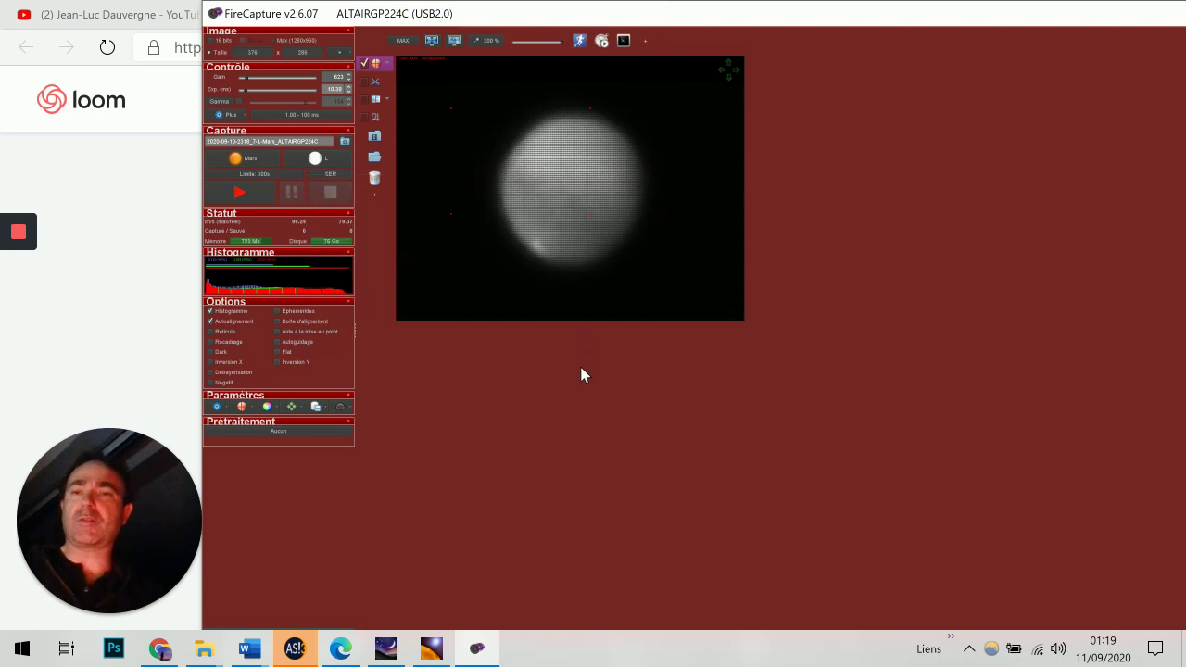
Step: Examine the capture folder options and the general and capture settings, including root folder and file naming
click(344, 144)
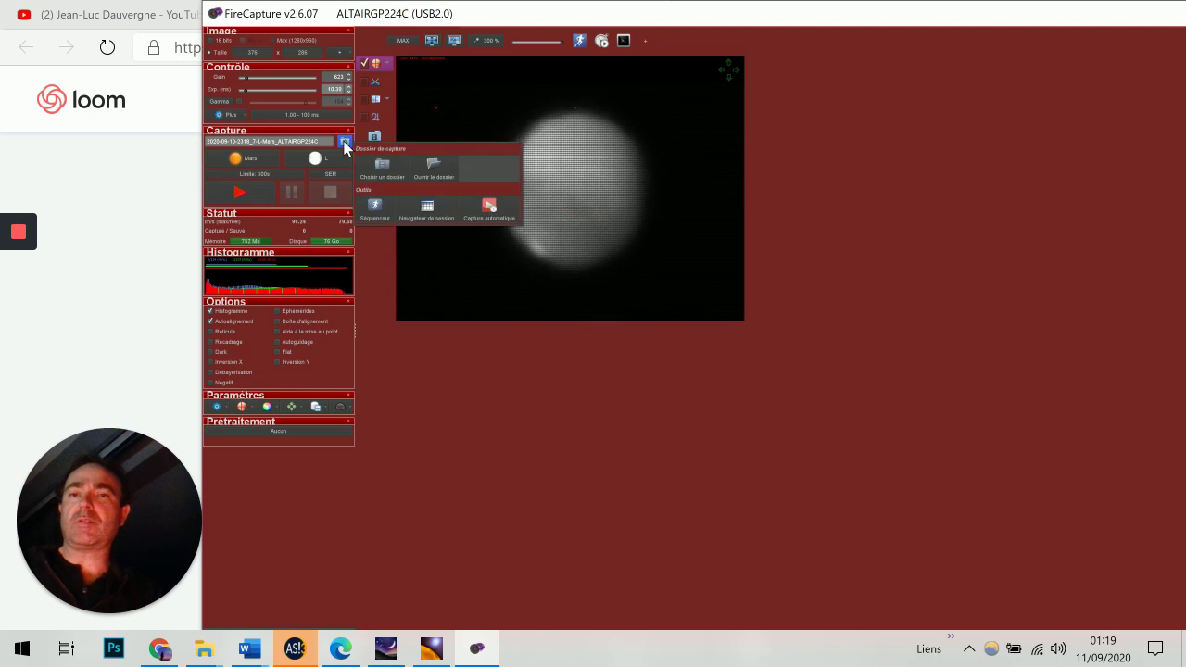
click(399, 431)
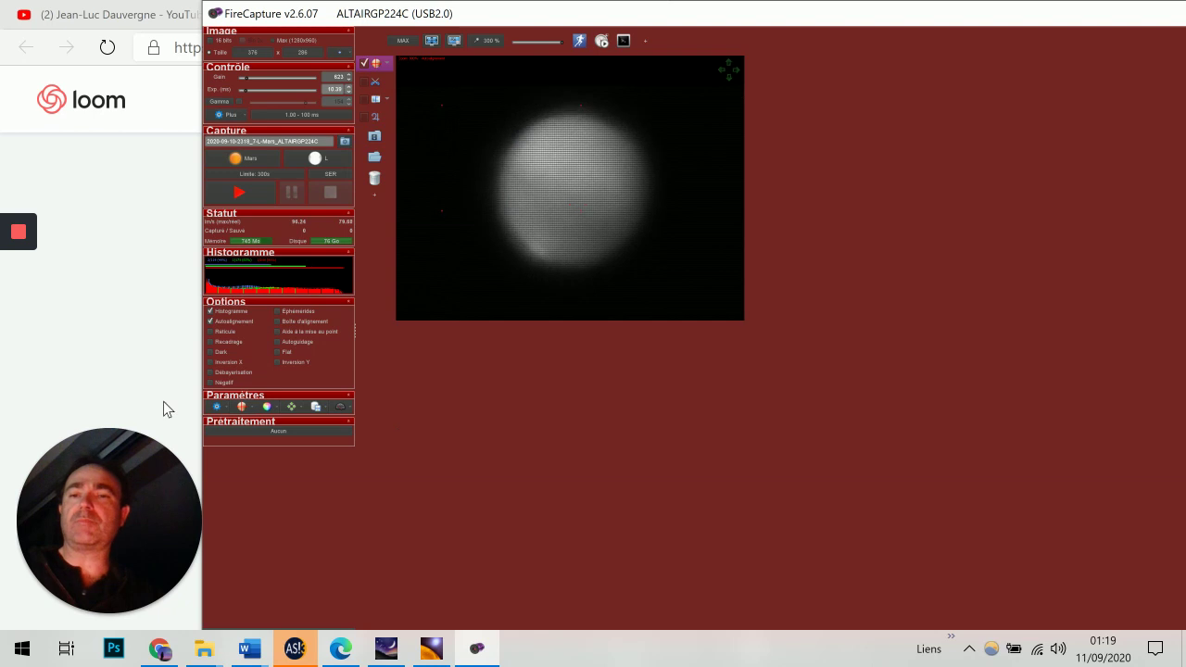
click(216, 411)
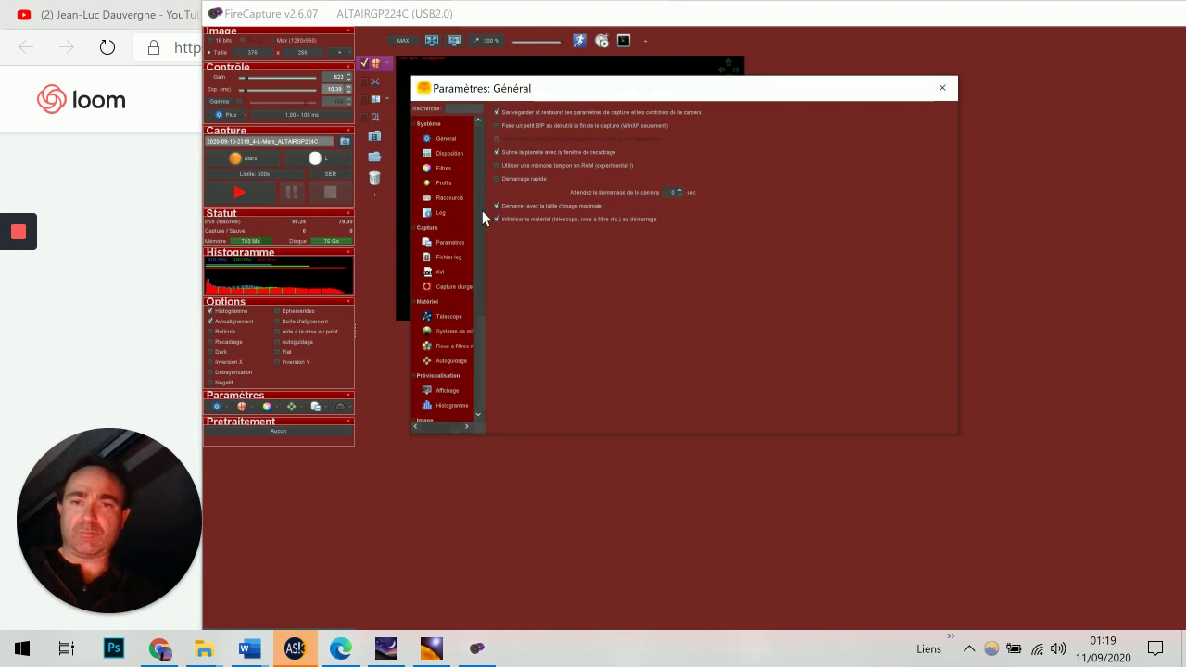
click(447, 243)
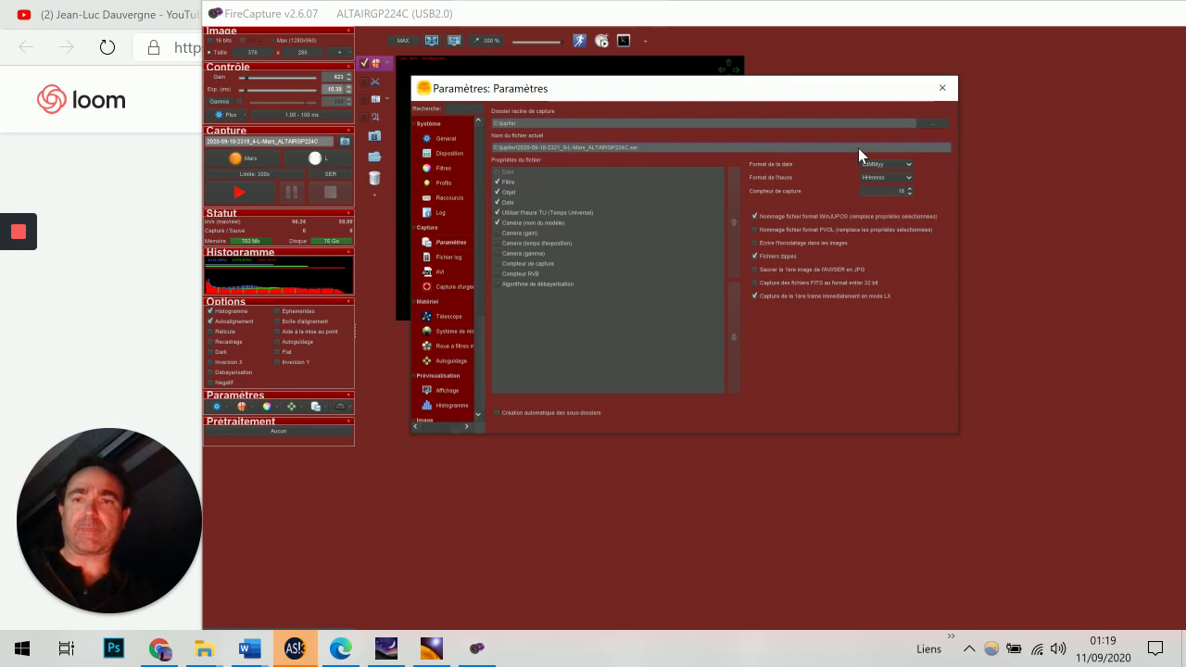
click(942, 89)
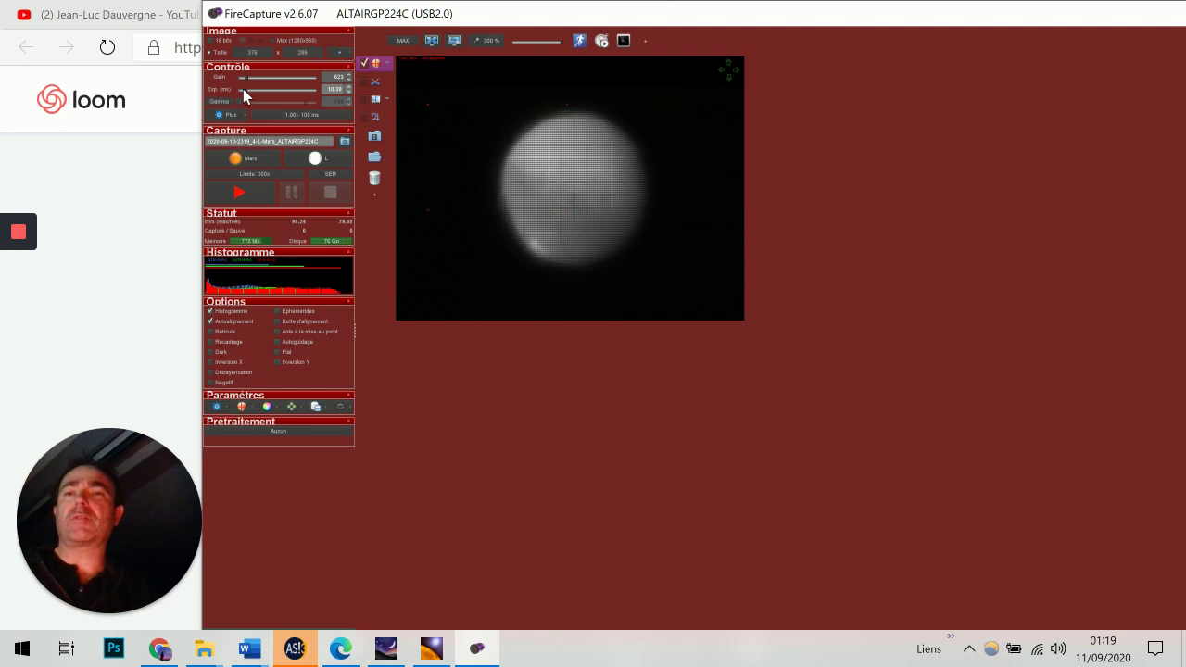
Step: Set the exposure to 13.13 ms and, after trying a gain of 100, set the gain to 507
drag(244, 93, 247, 94)
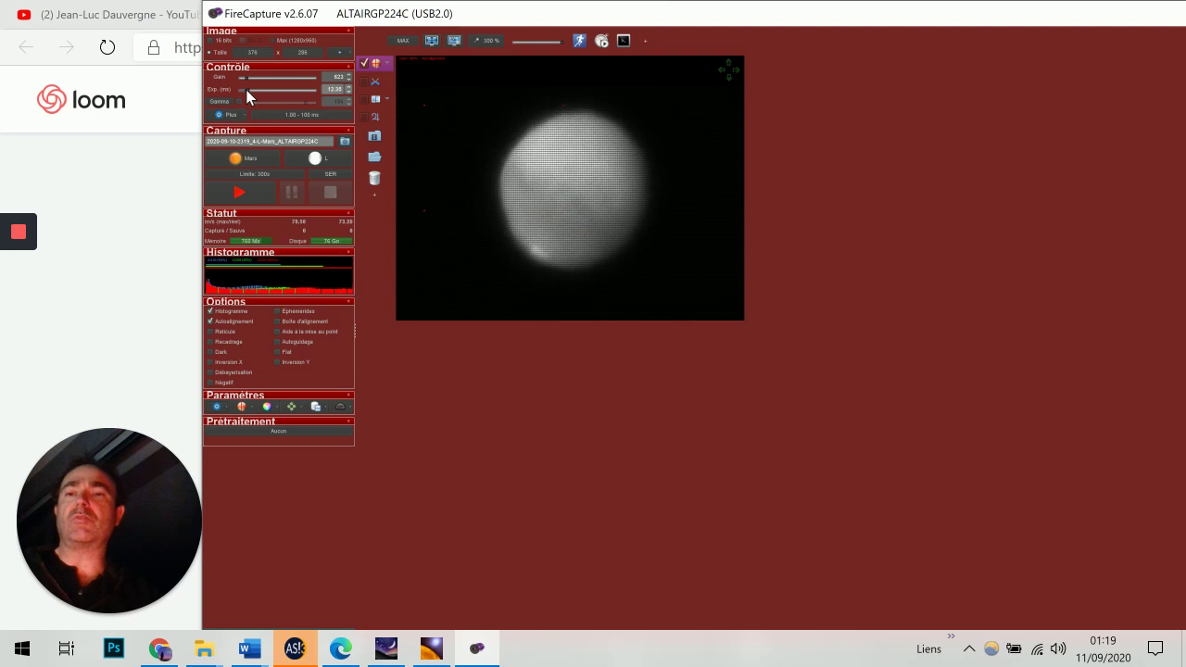
drag(247, 95, 249, 91)
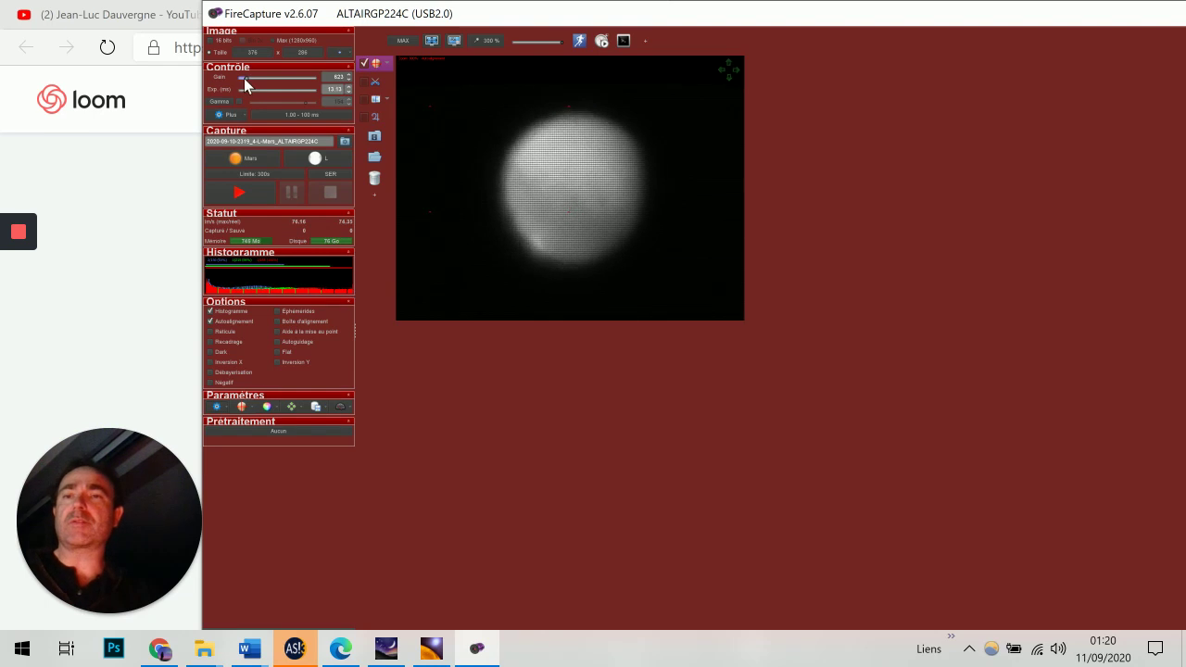
drag(243, 79, 241, 79)
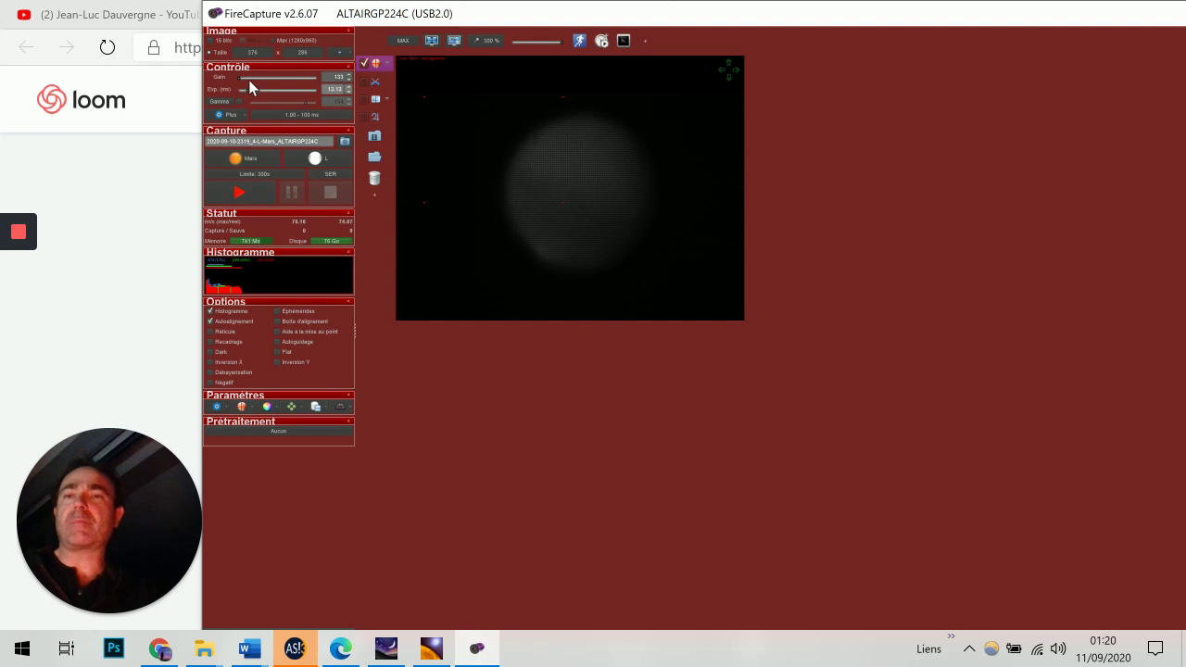
click(237, 79)
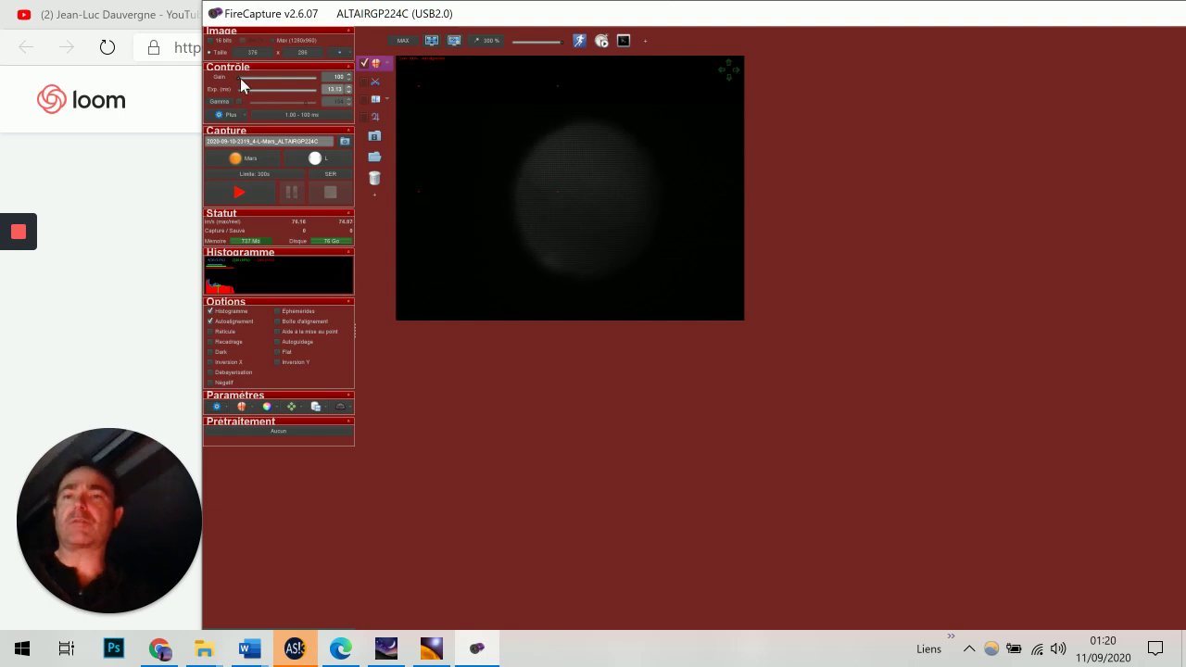
drag(238, 78, 242, 79)
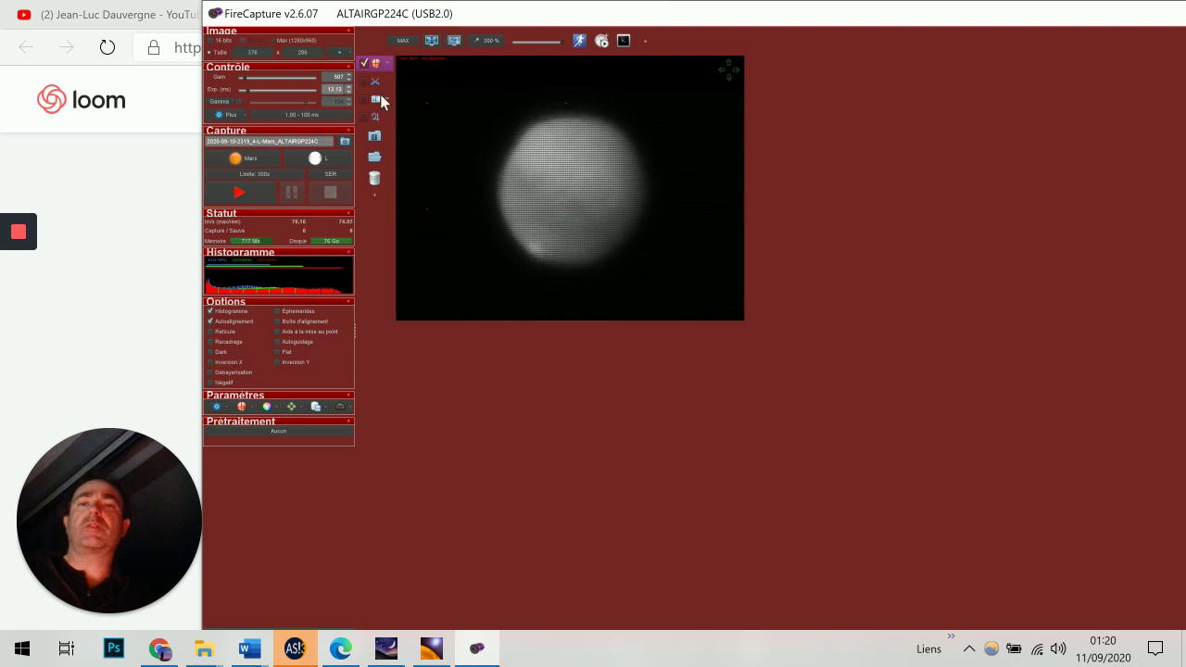
click(317, 160)
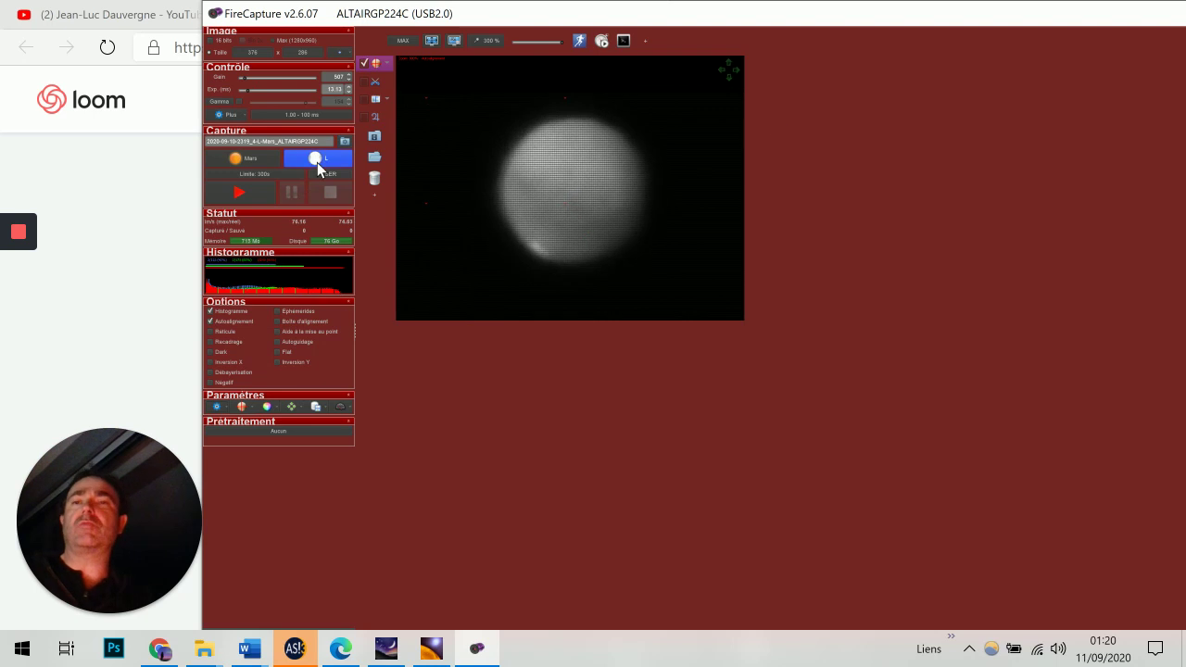
Step: Return to the maximum image size, crop the capture area around Mars to 384x332, and set the preview zoom to 300%
click(273, 40)
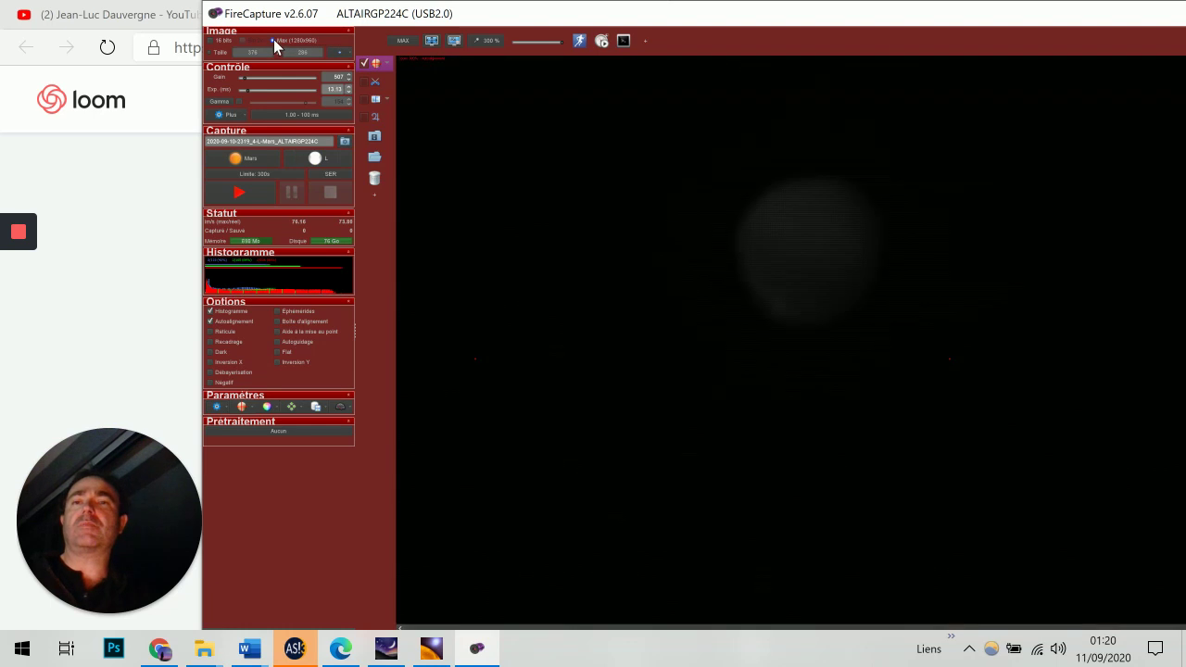
click(494, 42)
click(520, 74)
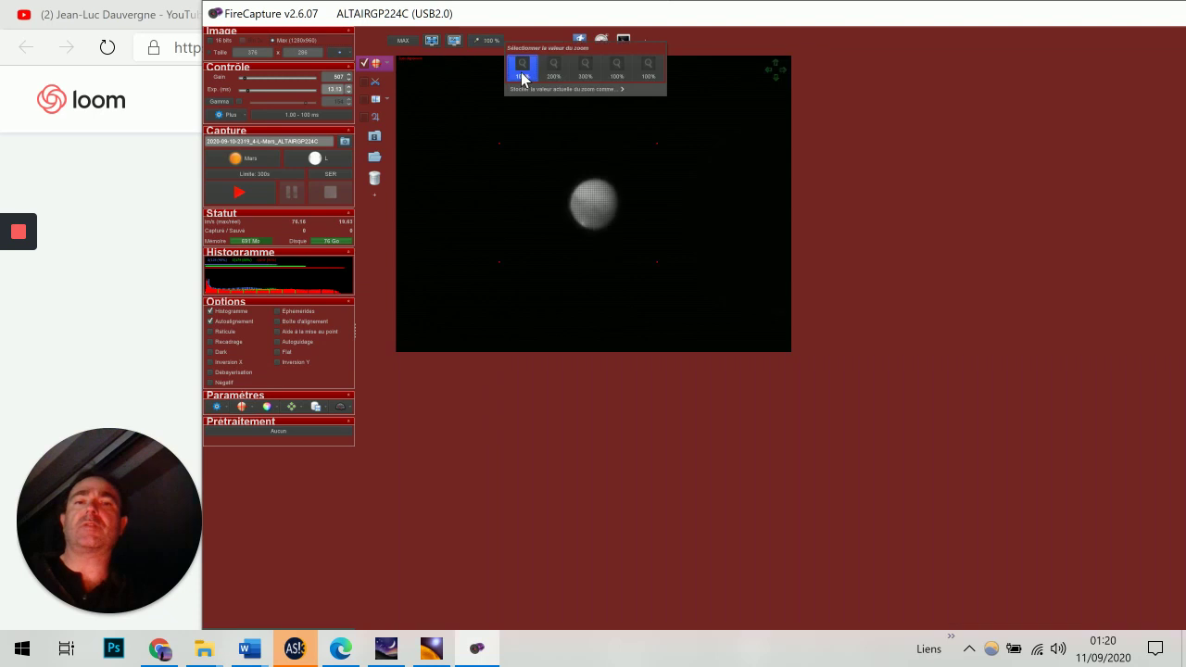
drag(538, 151, 656, 255)
click(768, 335)
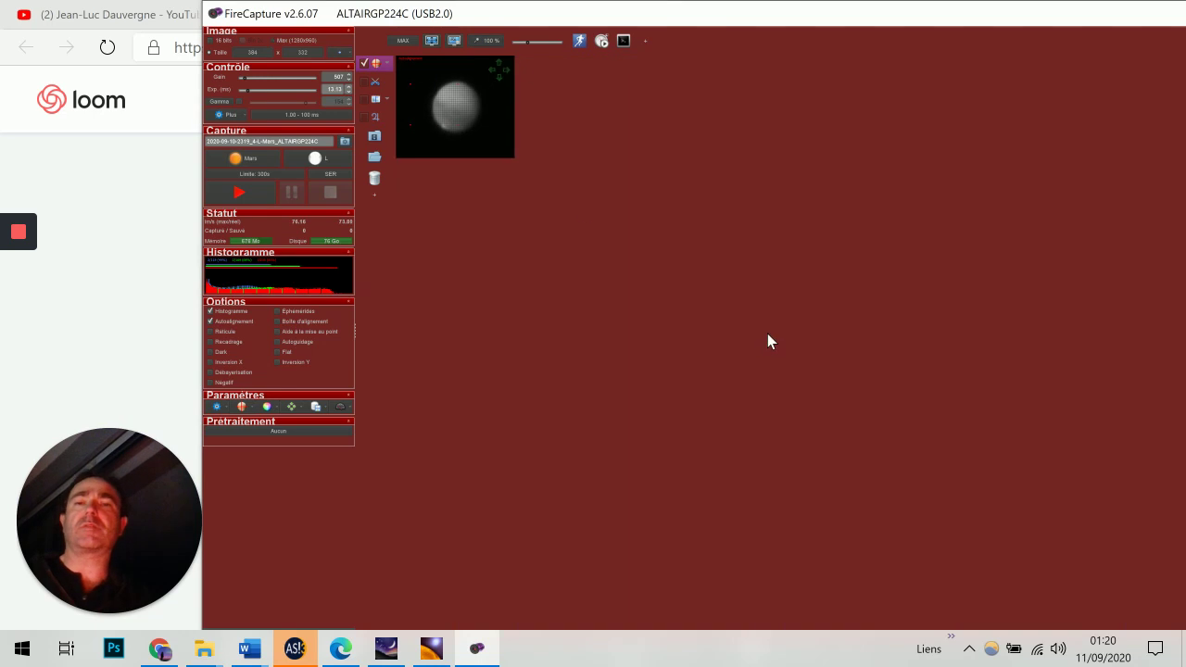
click(482, 40)
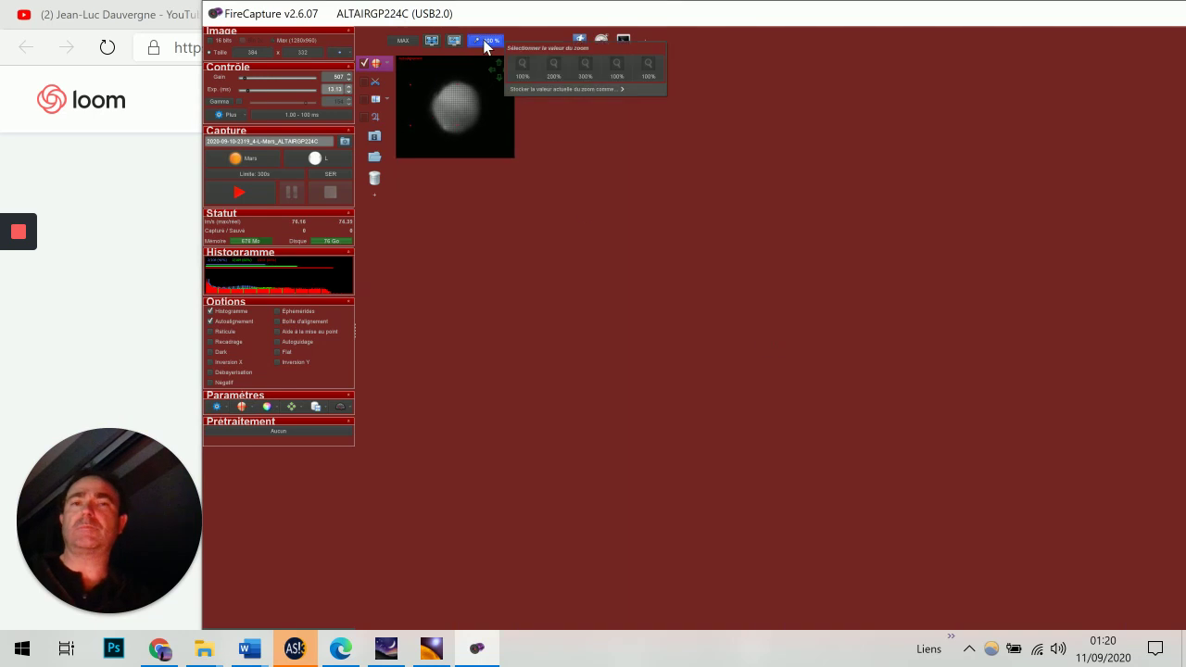
click(583, 67)
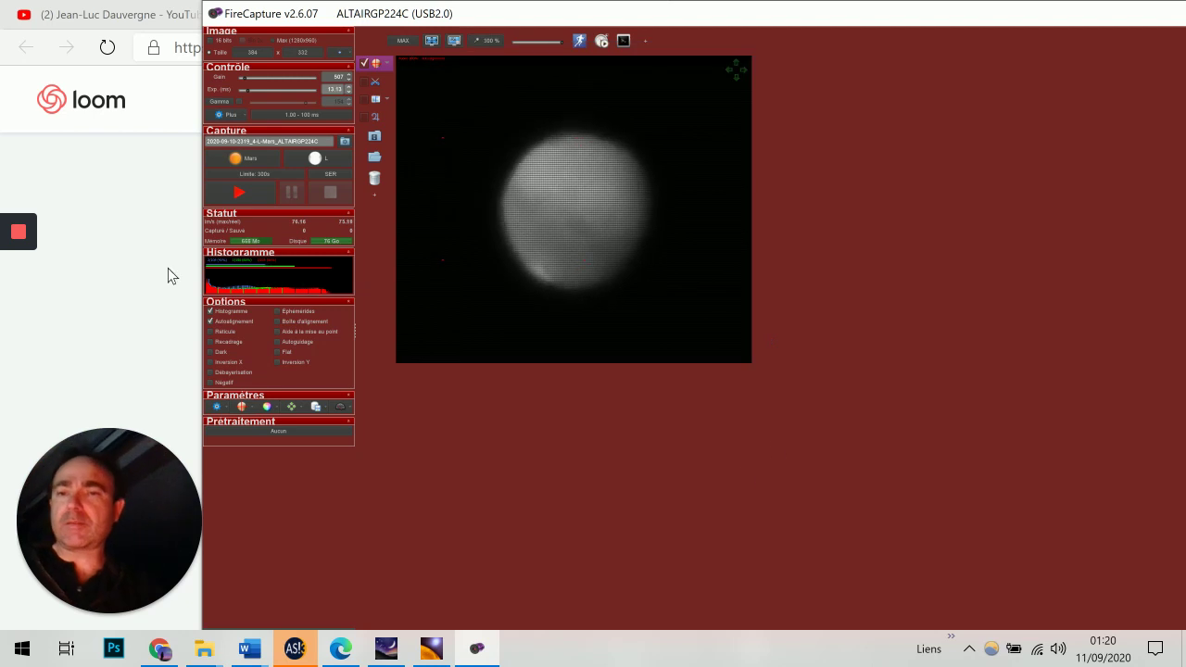
Step: Show the Réticule overlay on the Mars preview and hide it again
click(209, 332)
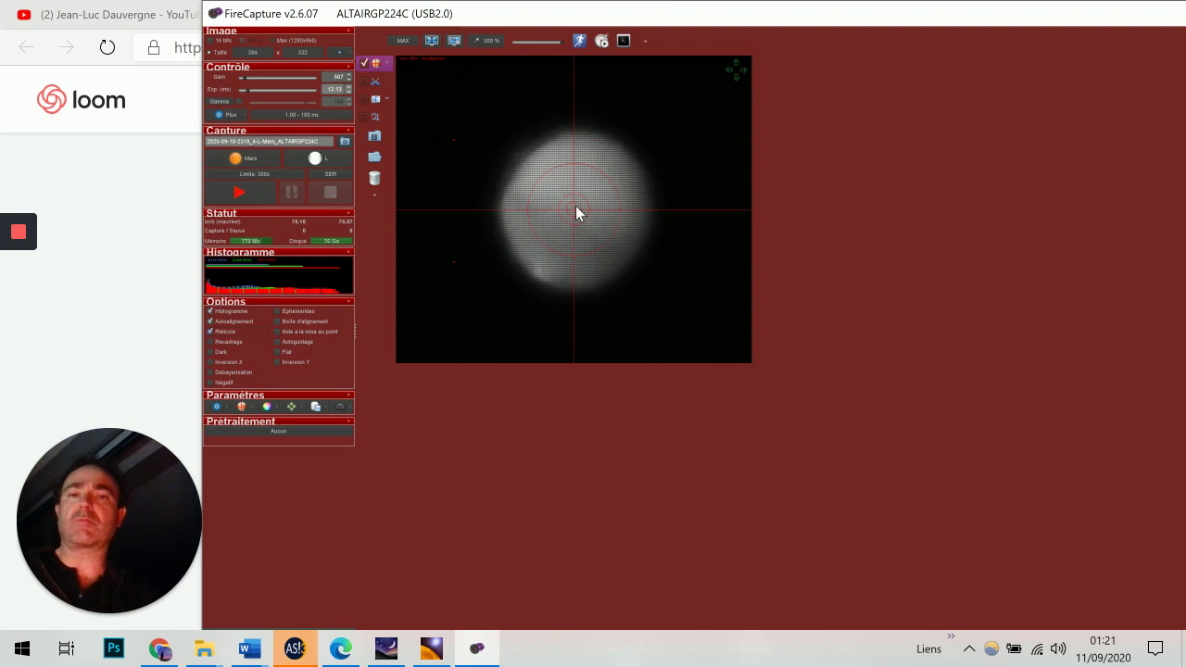
click(211, 331)
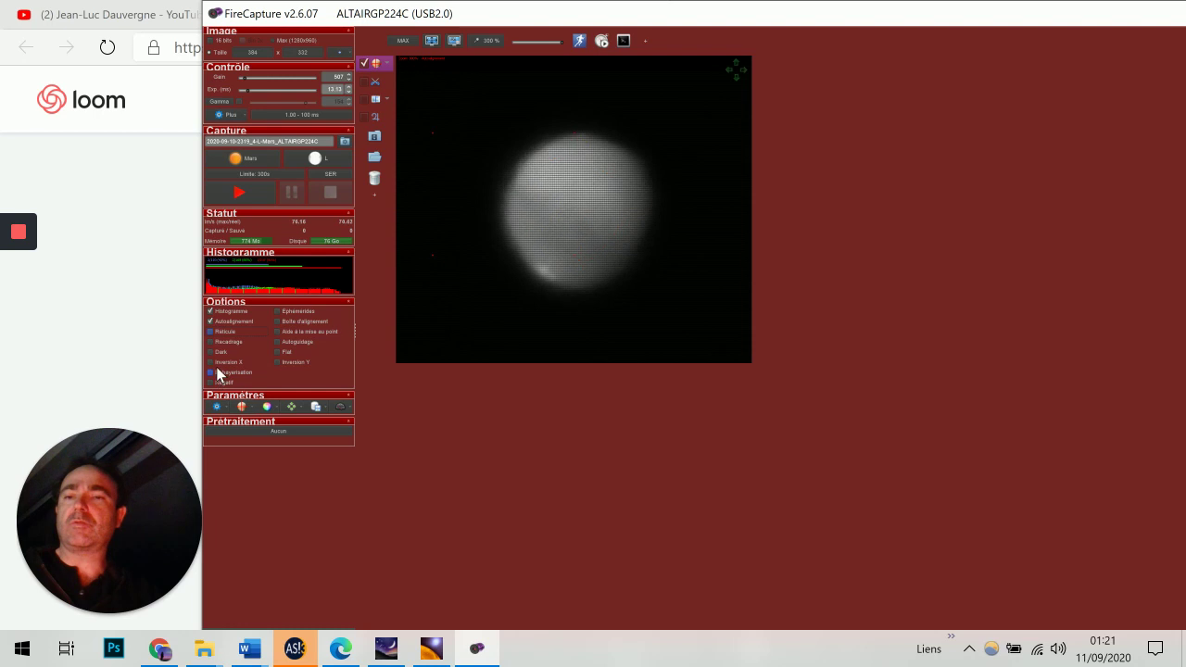
Step: Enable Dark and take a dark averaged from 12 images with the Median algorithm
click(211, 352)
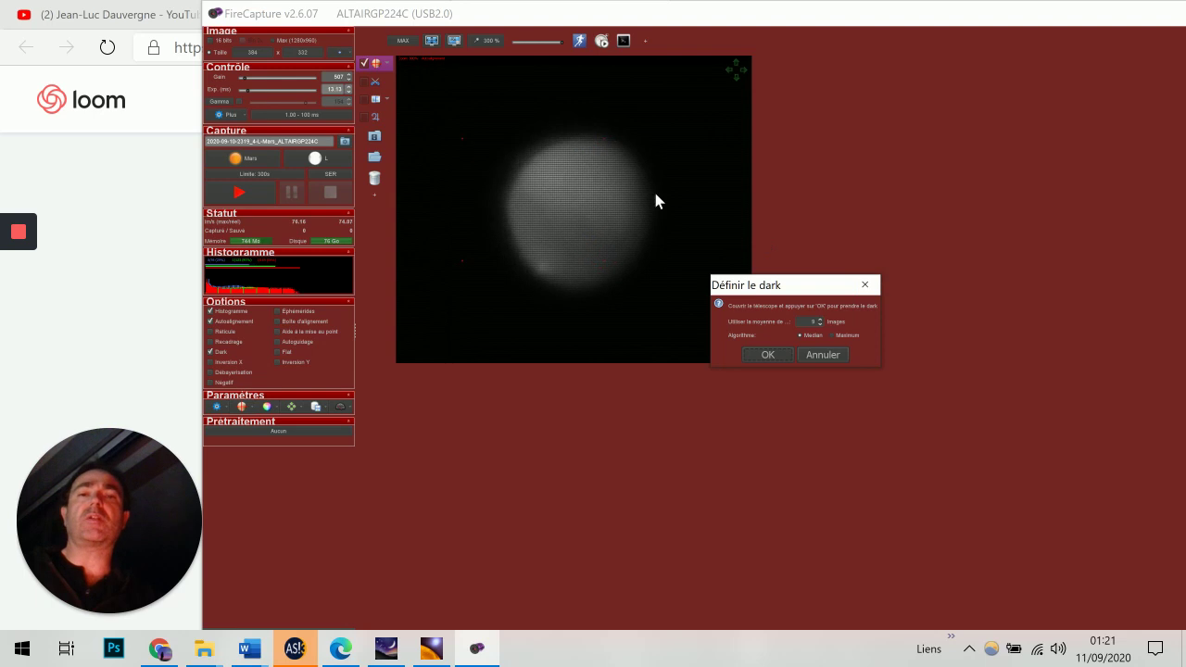
click(820, 318)
click(820, 319)
click(820, 318)
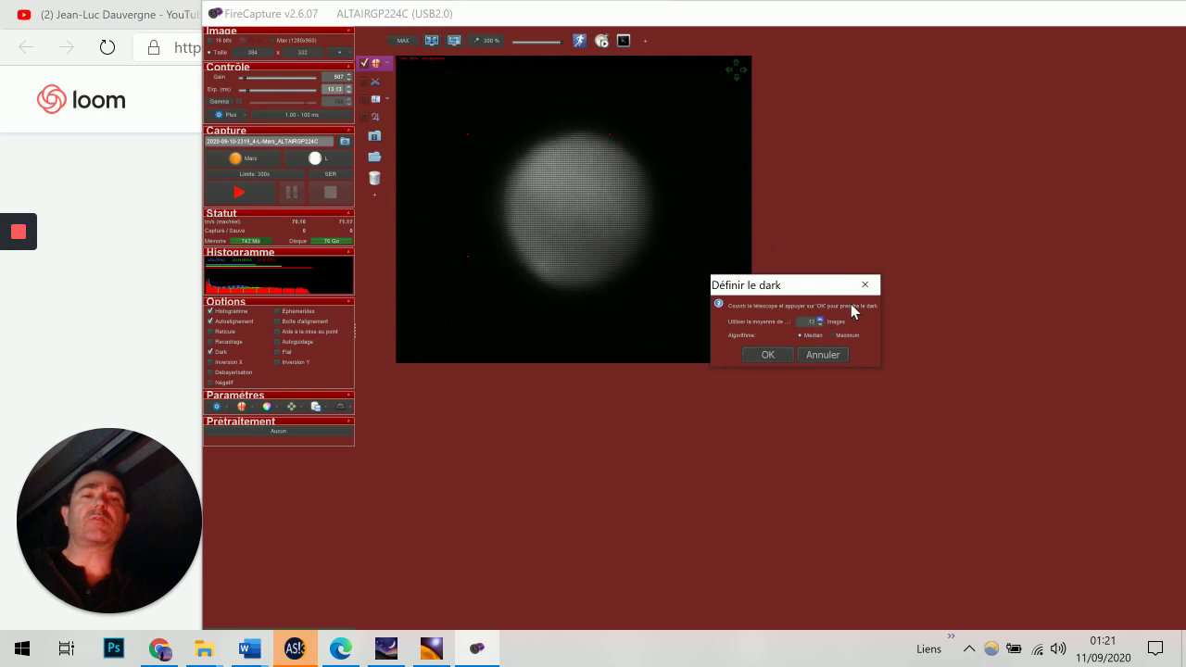
click(767, 357)
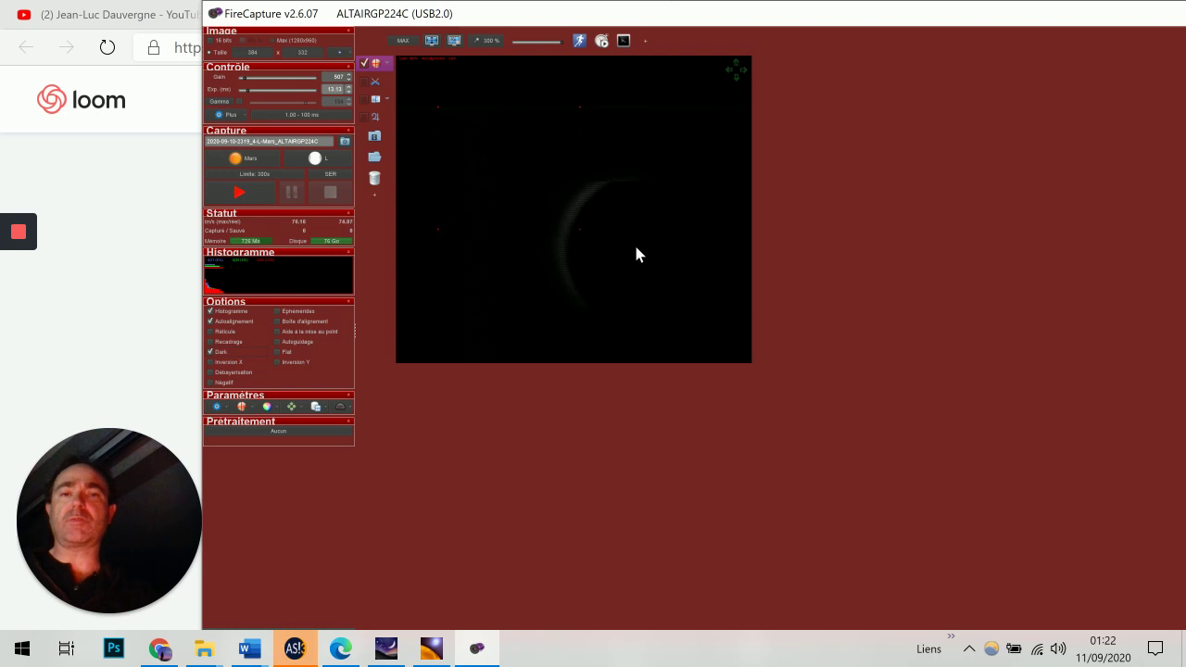
Step: Turn off the Dark correction and reset the dark instead of keeping it for reuse
click(211, 353)
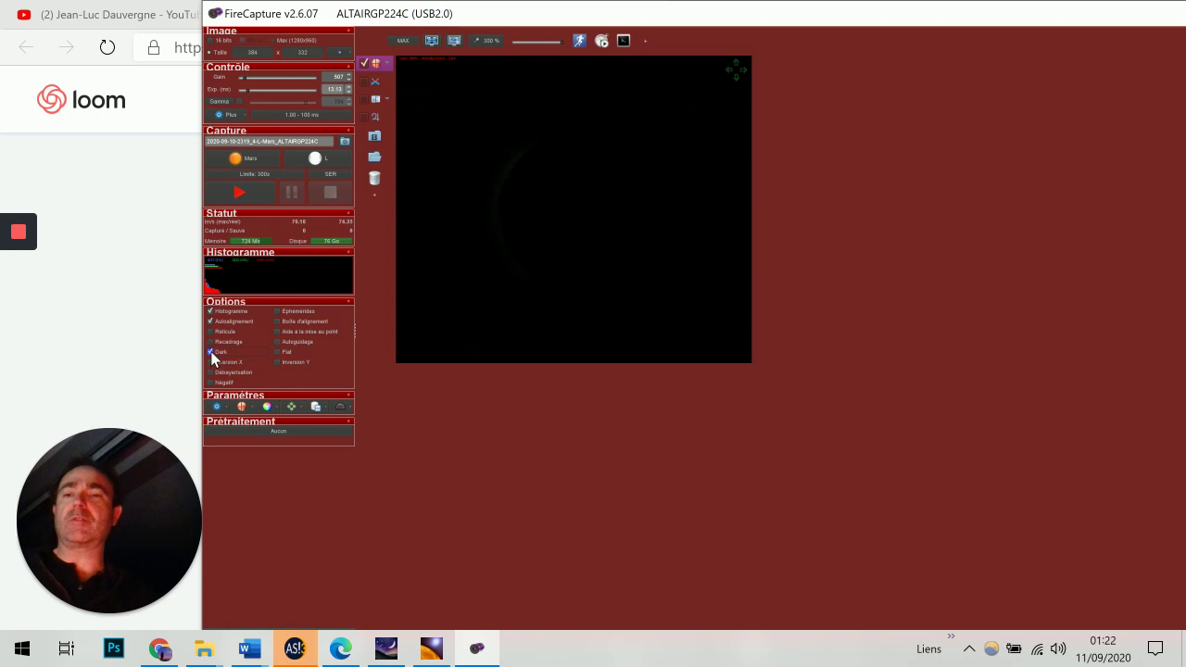
click(212, 351)
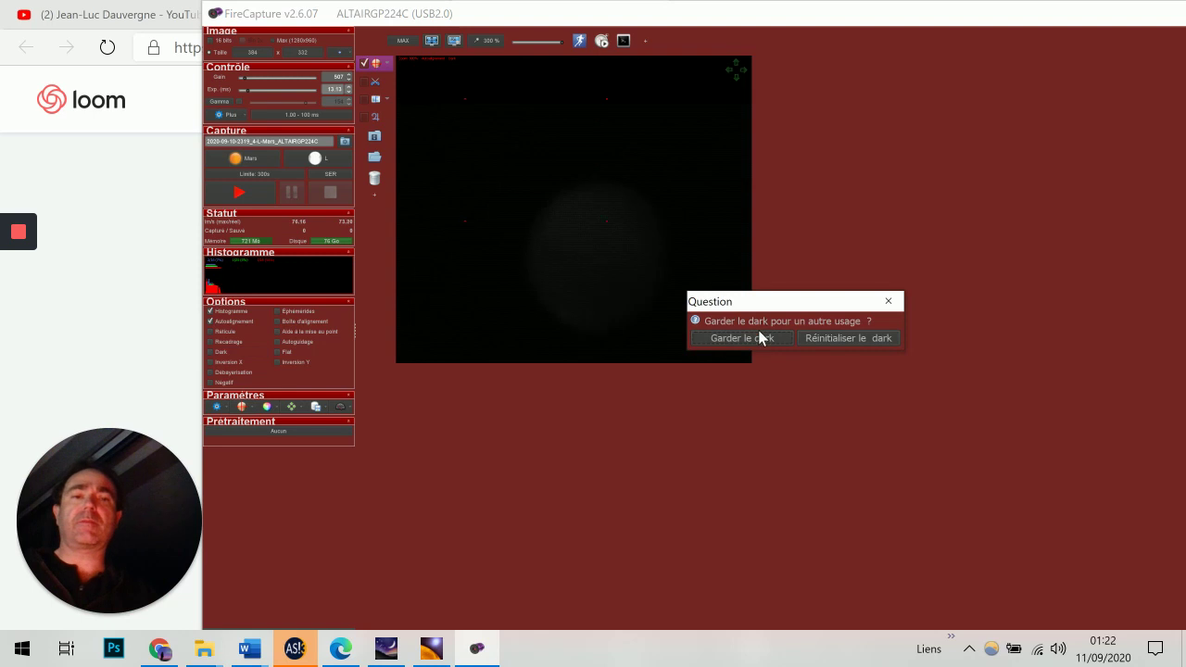
click(822, 336)
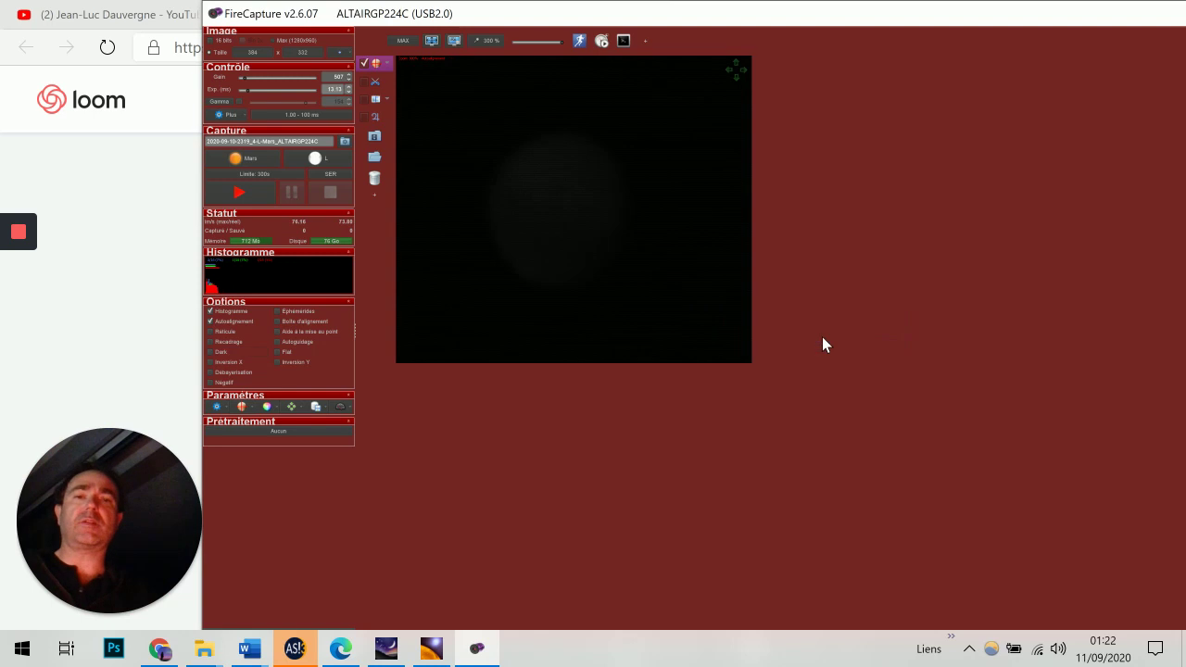